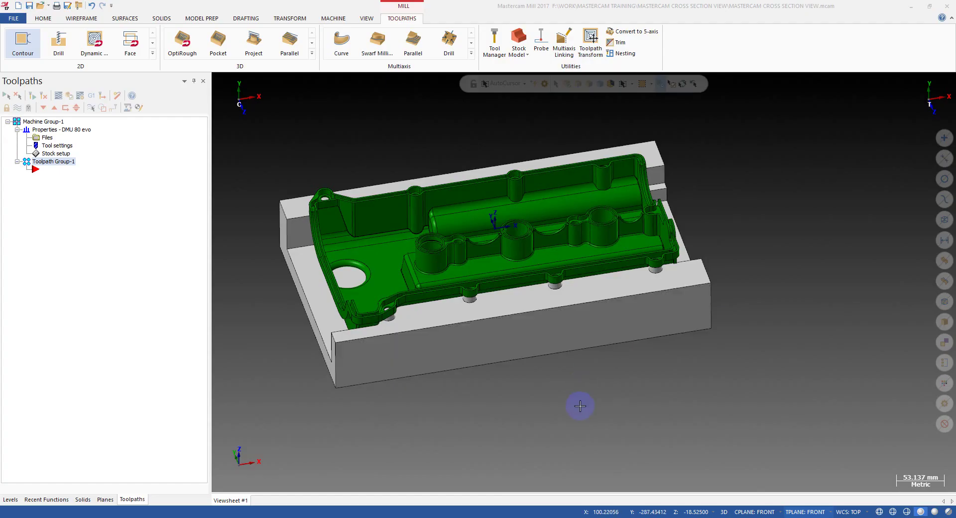
Examine the green cover in its fixture from several angles, including close views of its cylindrical bosses.
{"action": "scroll", "coordinate": [578, 405], "scroll_direction": "down", "scroll_amount": 2}
{"action": "middle_click_drag", "start_coordinate": [551, 378], "coordinate": [530, 356]}
{"action": "scroll", "coordinate": [564, 354], "scroll_direction": "up", "scroll_amount": 2}
{"action": "scroll", "coordinate": [548, 357], "scroll_direction": "up", "scroll_amount": 1}
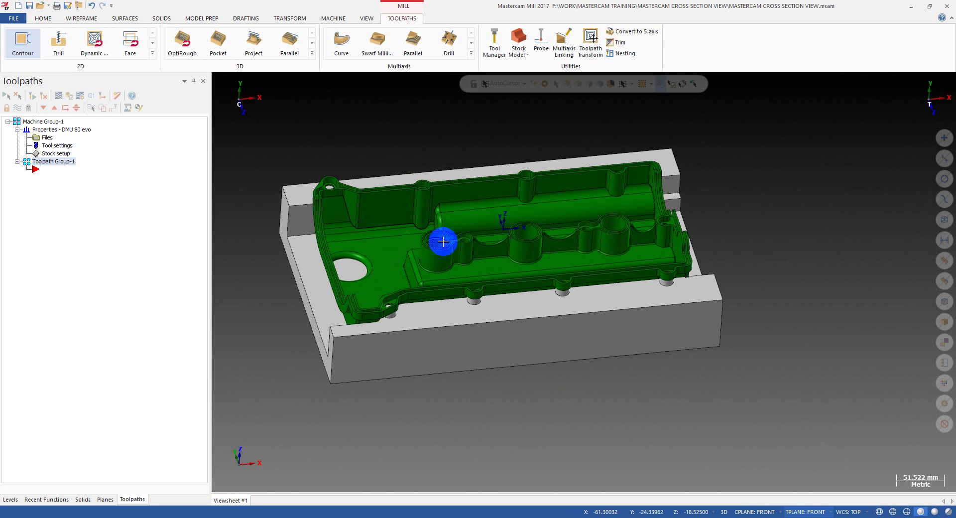
{"action": "middle_click_drag", "start_coordinate": [510, 273], "coordinate": [522, 244]}
{"action": "scroll", "coordinate": [521, 308], "scroll_direction": "down", "scroll_amount": 2}
{"action": "scroll", "coordinate": [492, 203], "scroll_direction": "up", "scroll_amount": 2}
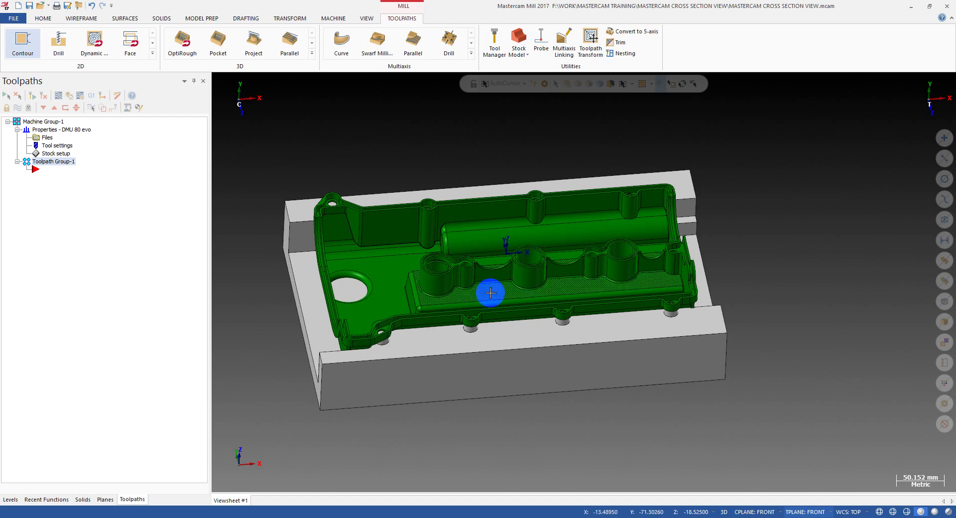
{"action": "scroll", "coordinate": [491, 293], "scroll_direction": "up", "scroll_amount": 3}
{"action": "mouse_move", "coordinate": [493, 267]}
{"action": "middle_mouse_down"}
{"action": "mouse_move", "coordinate": [482, 275]}
{"action": "mouse_move", "coordinate": [500, 322]}
{"action": "mouse_move", "coordinate": [479, 301]}
{"action": "mouse_move", "coordinate": [542, 266]}
{"action": "mouse_move", "coordinate": [488, 271]}
{"action": "mouse_move", "coordinate": [620, 232]}
{"action": "mouse_move", "coordinate": [617, 241]}
{"action": "mouse_move", "coordinate": [518, 261]}
{"action": "mouse_move", "coordinate": [559, 256]}
{"action": "mouse_move", "coordinate": [555, 264]}
{"action": "mouse_move", "coordinate": [536, 264]}
{"action": "mouse_move", "coordinate": [576, 237]}
{"action": "mouse_move", "coordinate": [511, 272]}
{"action": "mouse_move", "coordinate": [555, 277]}
{"action": "mouse_move", "coordinate": [508, 305]}
{"action": "mouse_move", "coordinate": [533, 305]}
{"action": "mouse_move", "coordinate": [523, 262]}
{"action": "mouse_move", "coordinate": [557, 272]}
{"action": "mouse_move", "coordinate": [531, 303]}
{"action": "mouse_move", "coordinate": [543, 317]}
{"action": "mouse_move", "coordinate": [675, 301]}
{"action": "mouse_move", "coordinate": [591, 299]}
{"action": "mouse_move", "coordinate": [527, 258]}
{"action": "mouse_move", "coordinate": [519, 293]}
{"action": "middle_mouse_up"}
{"action": "scroll", "coordinate": [593, 233], "scroll_direction": "down", "scroll_amount": 2}
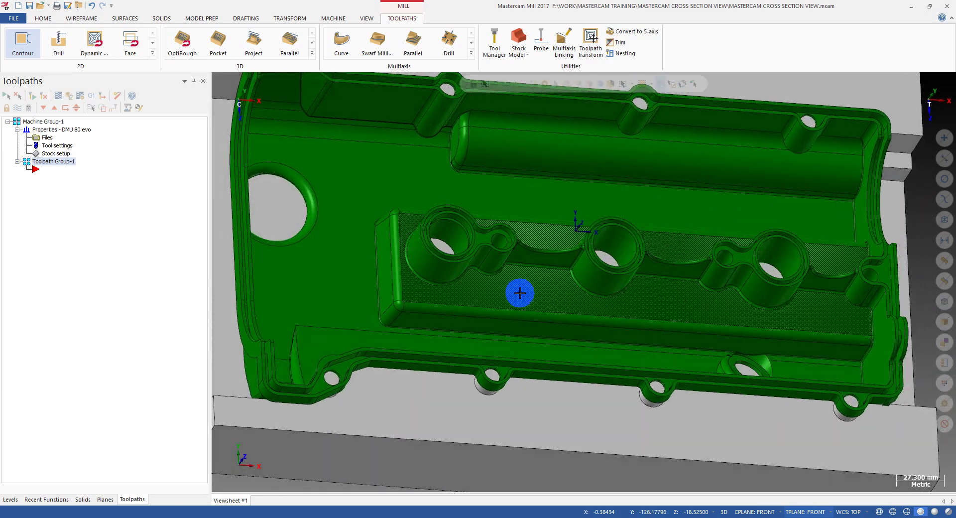
{"action": "scroll", "coordinate": [468, 217], "scroll_direction": "up", "scroll_amount": 5}
{"action": "mouse_move", "coordinate": [478, 224]}
{"action": "middle_mouse_down"}
{"action": "mouse_move", "coordinate": [503, 201]}
{"action": "mouse_move", "coordinate": [486, 271]}
{"action": "mouse_move", "coordinate": [481, 247]}
{"action": "mouse_move", "coordinate": [531, 267]}
{"action": "mouse_move", "coordinate": [499, 256]}
{"action": "middle_mouse_up"}
{"action": "scroll", "coordinate": [502, 201], "scroll_direction": "up", "scroll_amount": 2}
{"action": "scroll", "coordinate": [506, 230], "scroll_direction": "down", "scroll_amount": 5}
{"action": "scroll", "coordinate": [481, 247], "scroll_direction": "up", "scroll_amount": 1}
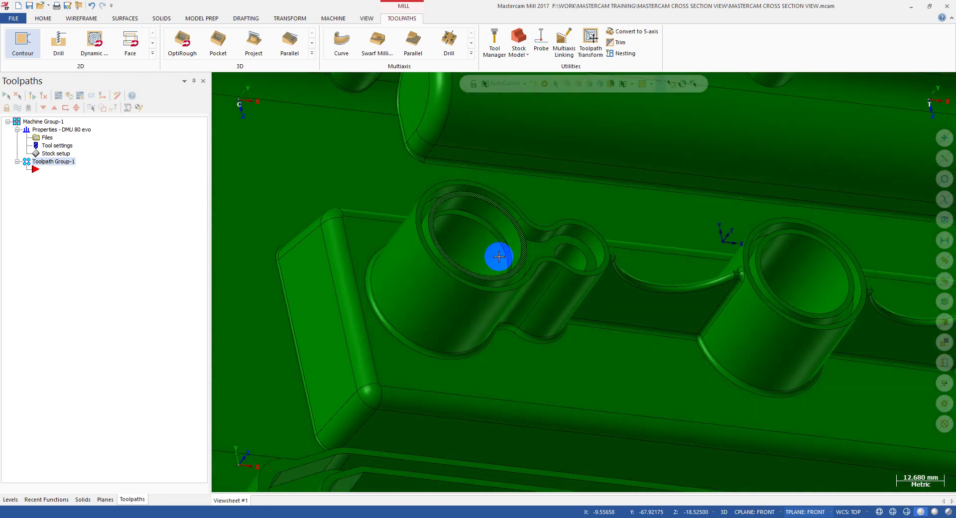
Inspect the cover's bosses in wireframe display, restore shading and view the whole fixture assembly.
{"action": "key", "text": "alt+s"}
{"action": "mouse_move", "coordinate": [499, 256]}
{"action": "middle_mouse_down"}
{"action": "mouse_move", "coordinate": [482, 265]}
{"action": "mouse_move", "coordinate": [464, 228]}
{"action": "mouse_move", "coordinate": [452, 274]}
{"action": "mouse_move", "coordinate": [507, 267]}
{"action": "mouse_move", "coordinate": [608, 303]}
{"action": "mouse_move", "coordinate": [544, 298]}
{"action": "mouse_move", "coordinate": [544, 277]}
{"action": "mouse_move", "coordinate": [479, 260]}
{"action": "mouse_move", "coordinate": [528, 247]}
{"action": "mouse_move", "coordinate": [550, 217]}
{"action": "mouse_move", "coordinate": [583, 218]}
{"action": "mouse_move", "coordinate": [565, 249]}
{"action": "mouse_move", "coordinate": [574, 257]}
{"action": "mouse_move", "coordinate": [544, 246]}
{"action": "mouse_move", "coordinate": [585, 248]}
{"action": "mouse_move", "coordinate": [390, 171]}
{"action": "mouse_move", "coordinate": [559, 261]}
{"action": "mouse_move", "coordinate": [516, 247]}
{"action": "mouse_move", "coordinate": [538, 253]}
{"action": "middle_mouse_up"}
{"action": "scroll", "coordinate": [464, 286], "scroll_direction": "up", "scroll_amount": 5}
{"action": "key", "text": "alt+s"}
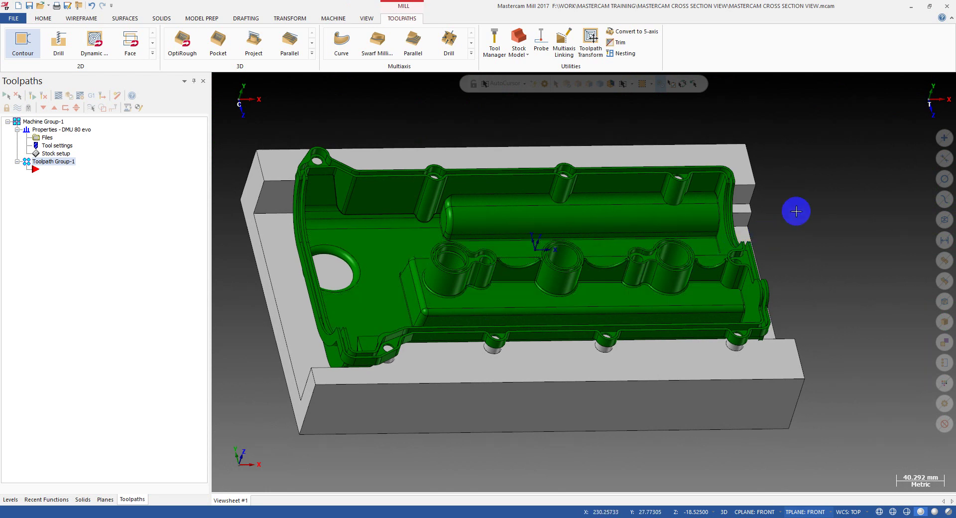
{"action": "scroll", "coordinate": [797, 199], "scroll_direction": "down", "scroll_amount": 1}
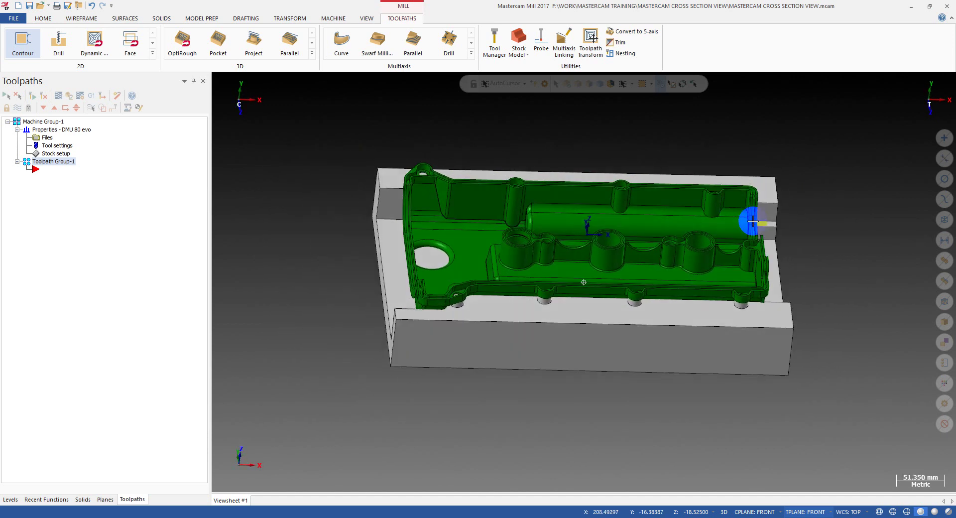
{"action": "scroll", "coordinate": [329, 296], "scroll_direction": "down", "scroll_amount": 2}
{"action": "scroll", "coordinate": [605, 268], "scroll_direction": "up", "scroll_amount": 2}
{"action": "scroll", "coordinate": [705, 261], "scroll_direction": "down", "scroll_amount": 2}
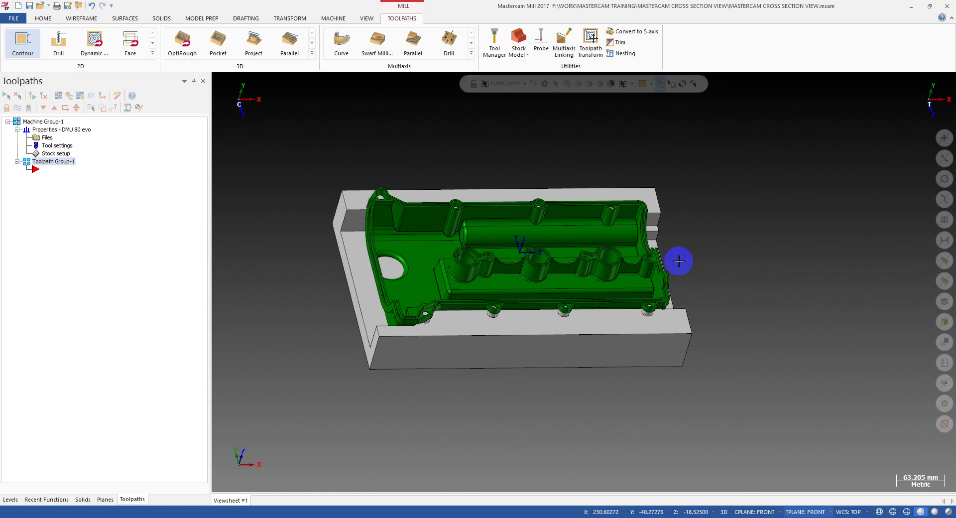
{"action": "middle_click_drag", "start_coordinate": [529, 169], "coordinate": [580, 166]}
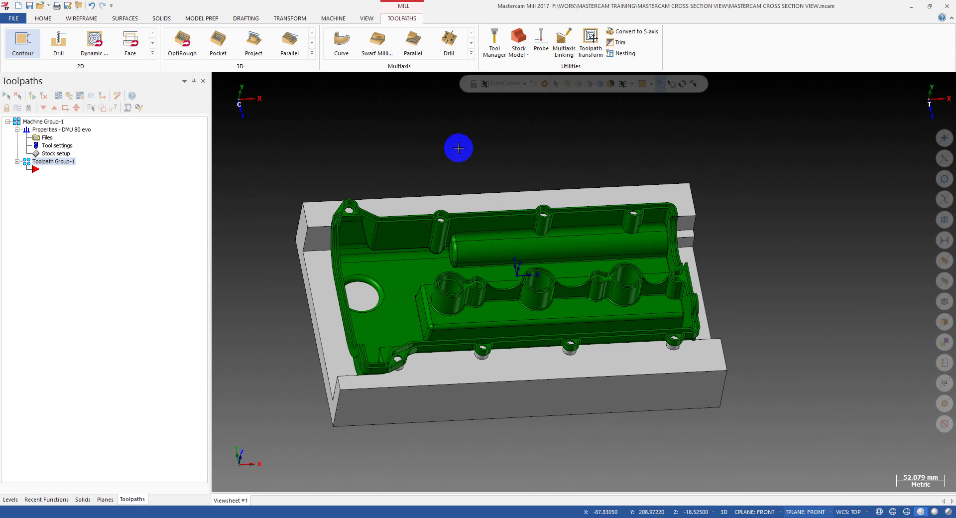
Define the machine group's stock as a solid, using the green cover body as the stock shape.
{"action": "left_click", "coordinate": [53, 154]}
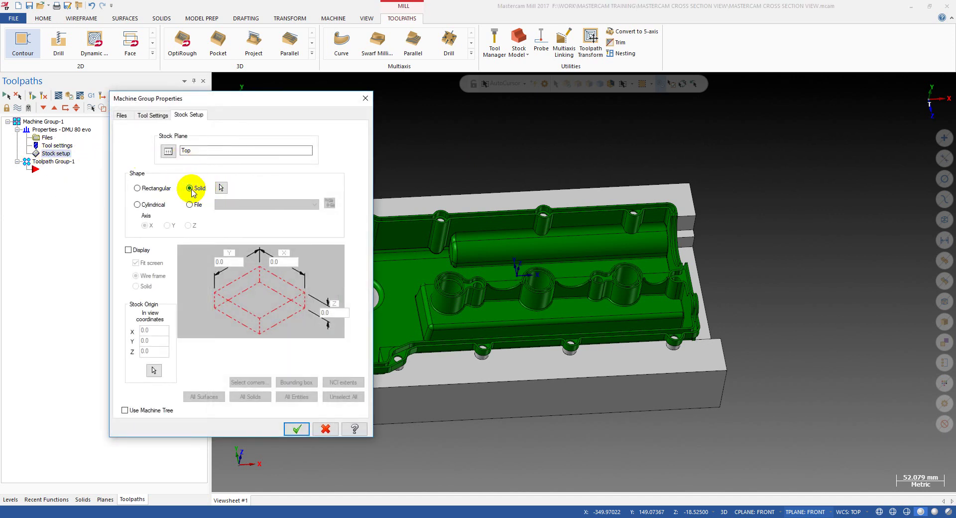
{"action": "left_click", "coordinate": [152, 190]}
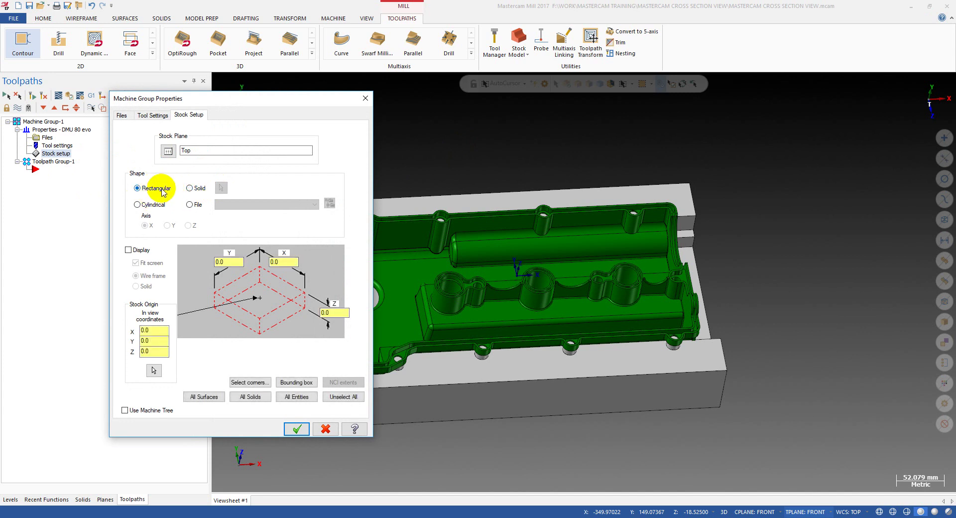
{"action": "left_click", "coordinate": [194, 188]}
{"action": "left_click", "coordinate": [220, 187]}
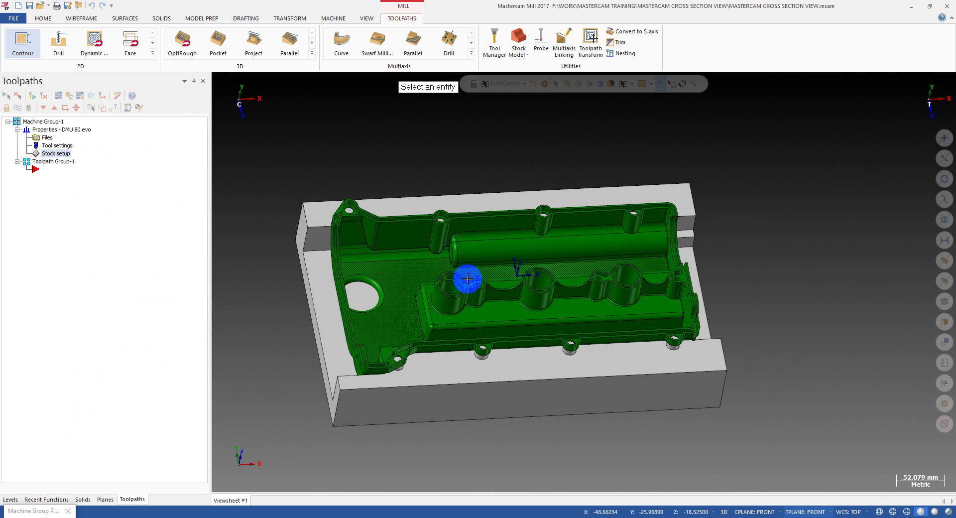
{"action": "left_click", "coordinate": [467, 284]}
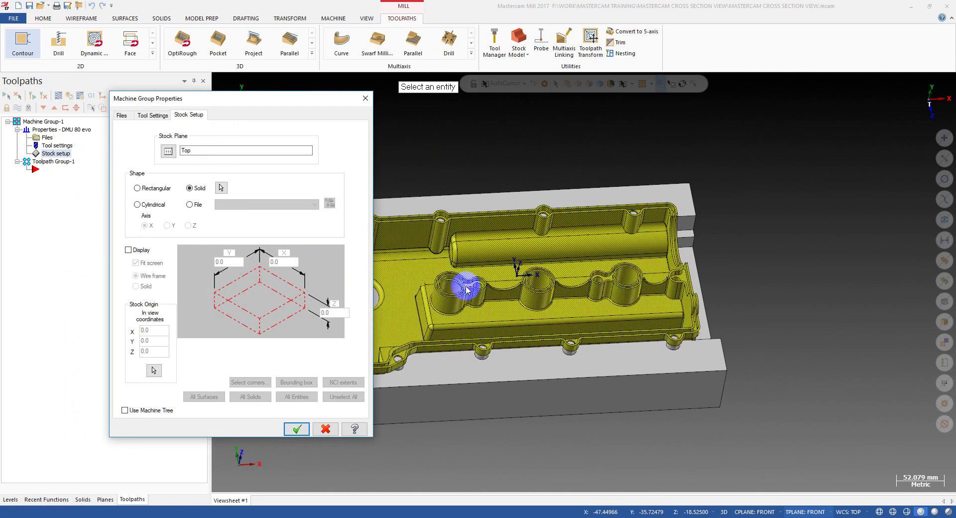
{"action": "left_click", "coordinate": [300, 429]}
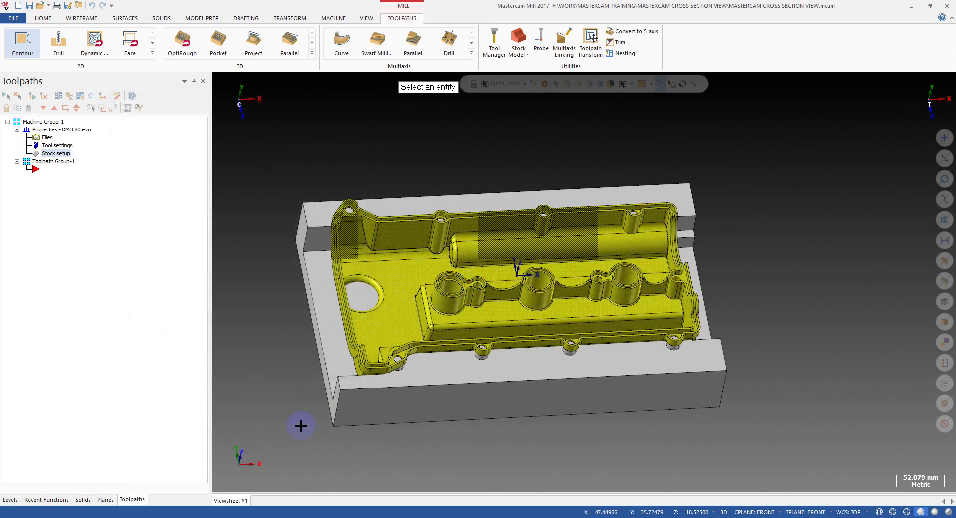
Display the defined stock on the cover to check it, clear the selection and hide the stock again.
{"action": "right_click", "coordinate": [385, 164]}
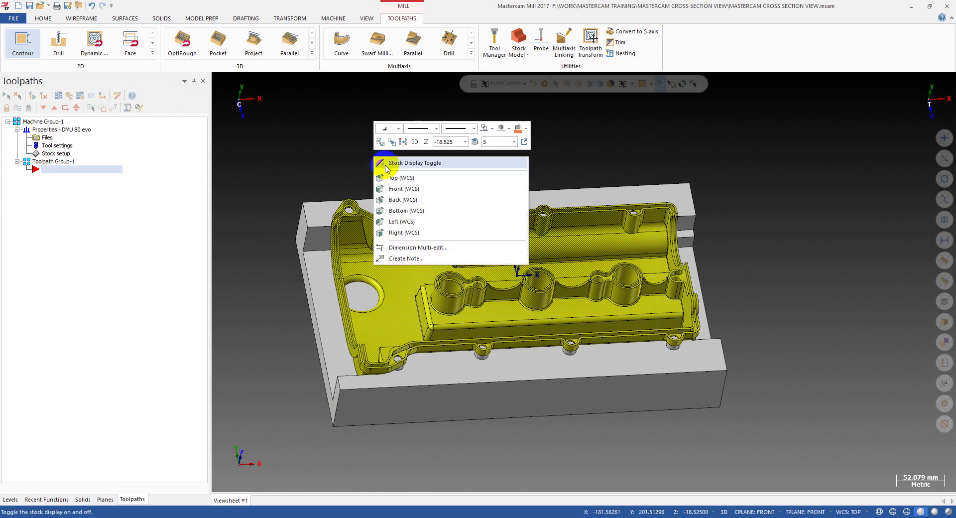
{"action": "left_click", "coordinate": [401, 163]}
{"action": "middle_click_drag", "start_coordinate": [548, 270], "coordinate": [411, 134]}
{"action": "right_click", "coordinate": [411, 135]}
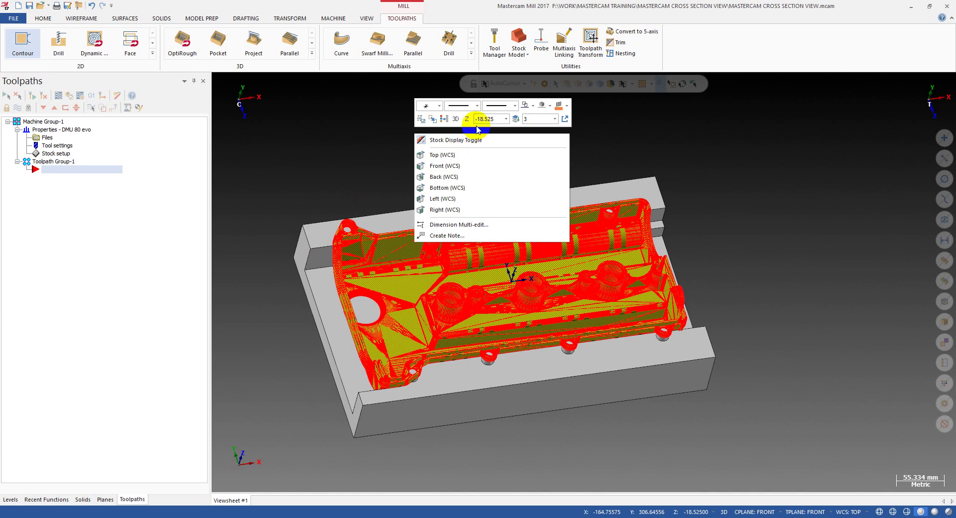
{"action": "left_click", "coordinate": [446, 120]}
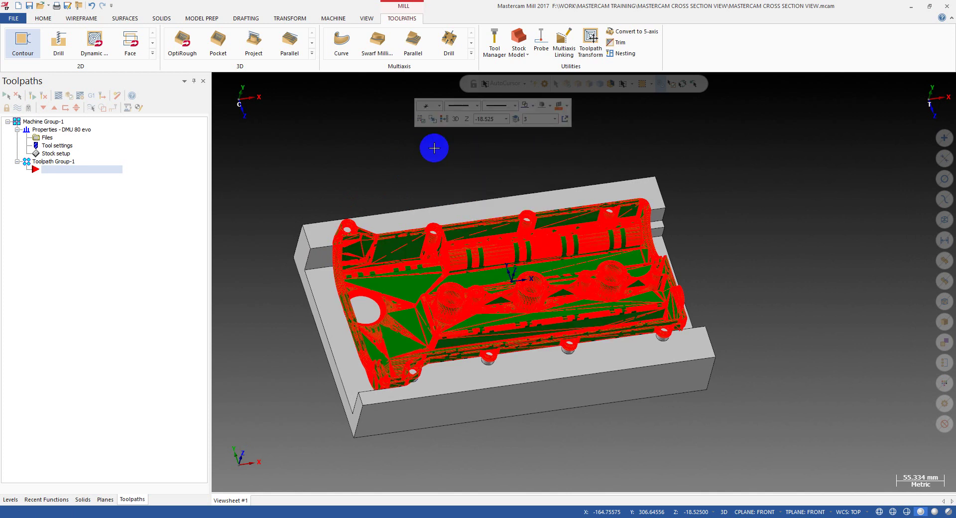
{"action": "right_click", "coordinate": [446, 144]}
{"action": "left_click", "coordinate": [485, 169]}
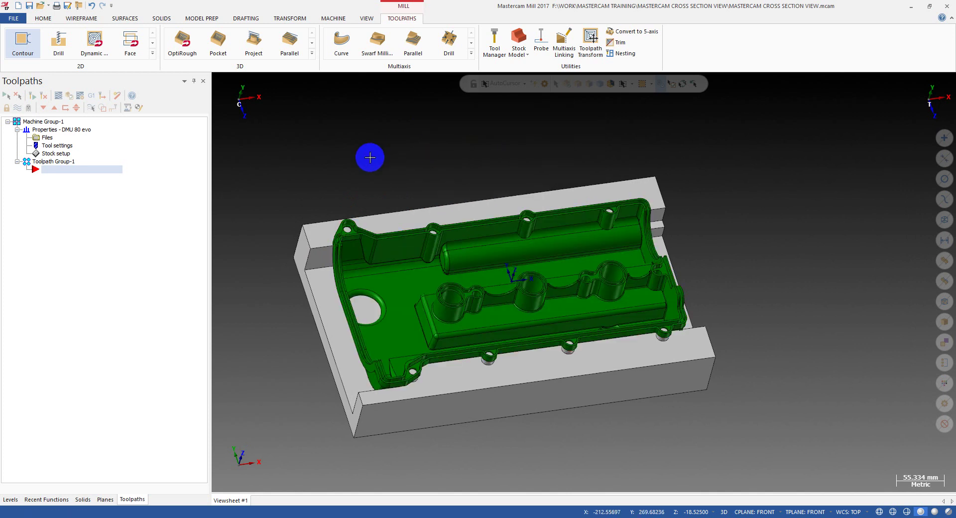
Start a drilling toolpath under the NC name MASTERCAM CROSS SECTION VIEW and keep the operation without any drill points.
{"action": "middle_click_drag", "start_coordinate": [489, 176], "coordinate": [457, 230]}
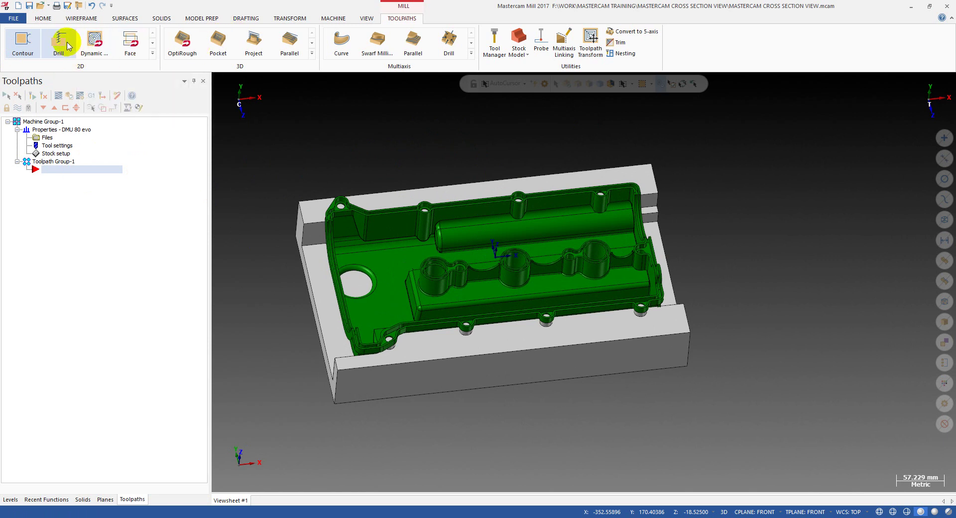
{"action": "left_click", "coordinate": [58, 43]}
{"action": "left_click", "coordinate": [60, 191]}
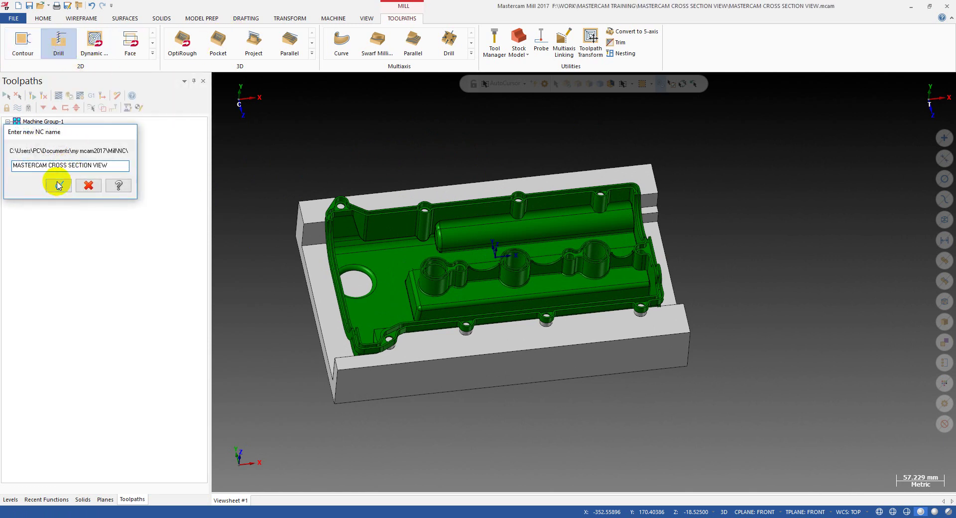
{"action": "left_click", "coordinate": [75, 280]}
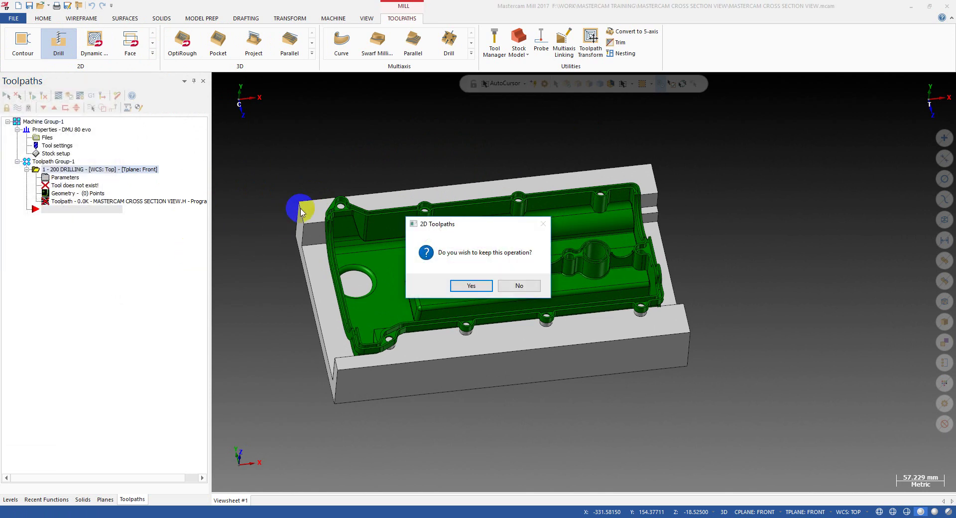
{"action": "left_click", "coordinate": [472, 286]}
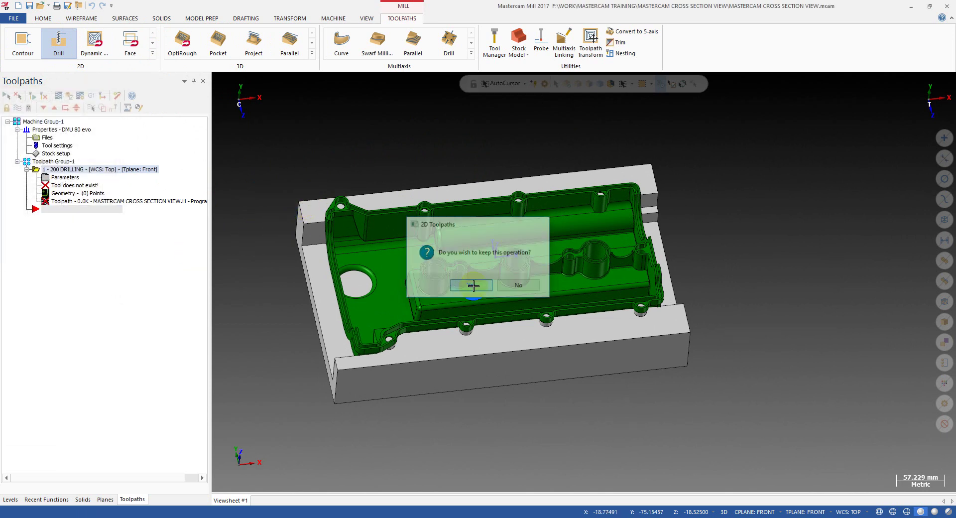
Create a drilling toolpath on the fixture's rear corner point with the #20 M10.00 DRILL tool.
{"action": "left_click", "coordinate": [58, 42]}
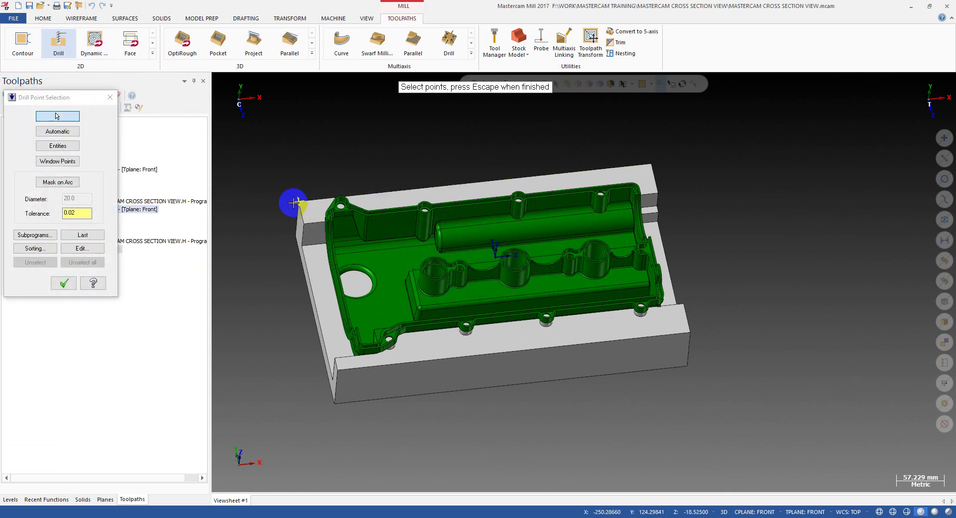
{"action": "left_click", "coordinate": [64, 283]}
{"action": "left_click", "coordinate": [649, 421]}
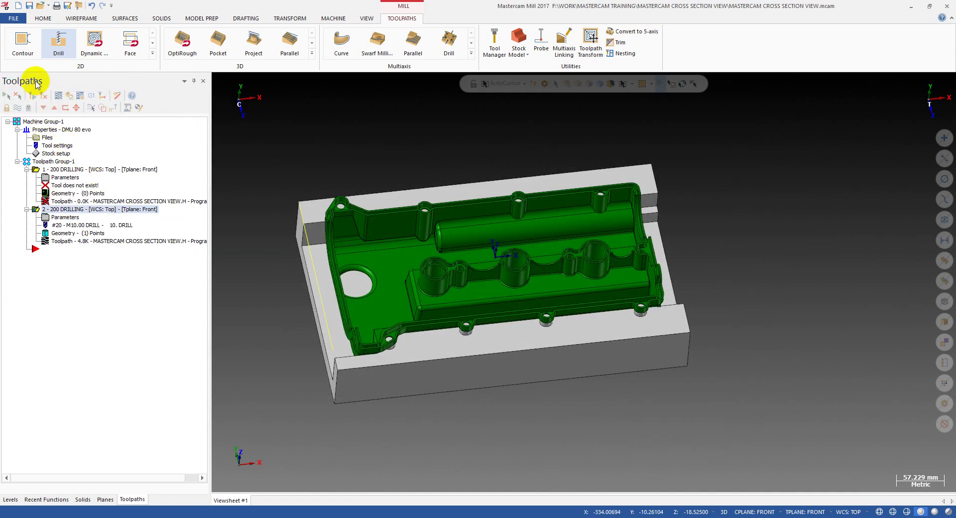
Delete the first drilling operation, which has no points or tool.
{"action": "left_click", "coordinate": [55, 169]}
{"action": "key", "text": "Delete"}
{"action": "key", "text": "Return"}
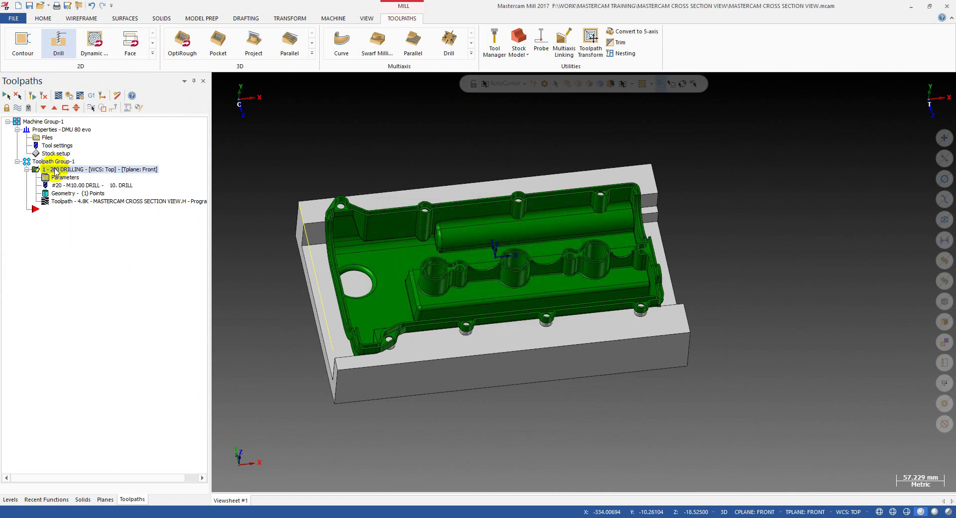
Open the drilling operation in Mastercam Simulator's verification and turn off the ZX clipping plane.
{"action": "left_click", "coordinate": [72, 96]}
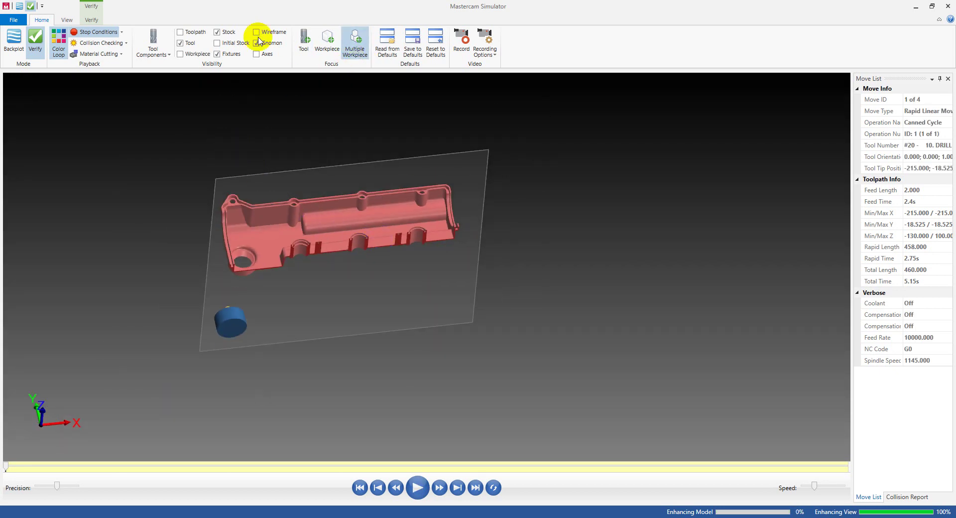
{"action": "left_click", "coordinate": [92, 19]}
{"action": "left_click", "coordinate": [487, 43]}
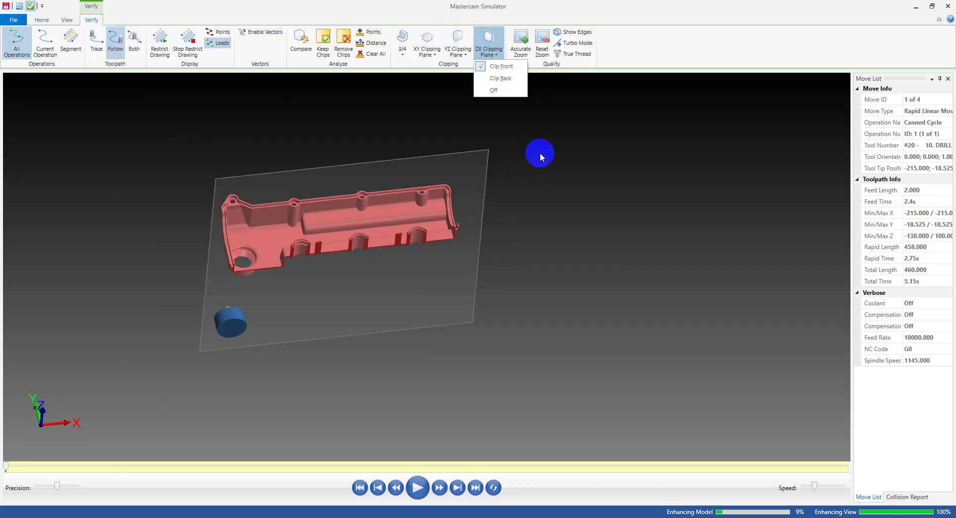
{"action": "left_click", "coordinate": [503, 92]}
Examine the unclipped stock model in the simulator from several angles and at close range.
{"action": "middle_click_drag", "start_coordinate": [617, 171], "coordinate": [270, 273]}
{"action": "scroll", "coordinate": [227, 251], "scroll_direction": "up", "scroll_amount": 5}
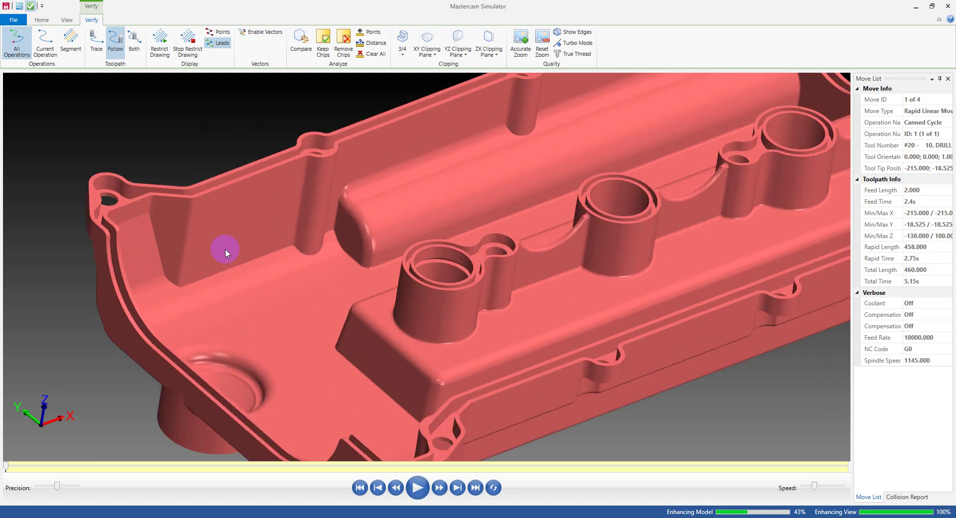
{"action": "scroll", "coordinate": [366, 246], "scroll_direction": "down", "scroll_amount": 3}
{"action": "middle_click_drag", "start_coordinate": [365, 246], "coordinate": [415, 250]}
{"action": "scroll", "coordinate": [216, 273], "scroll_direction": "down", "scroll_amount": 4}
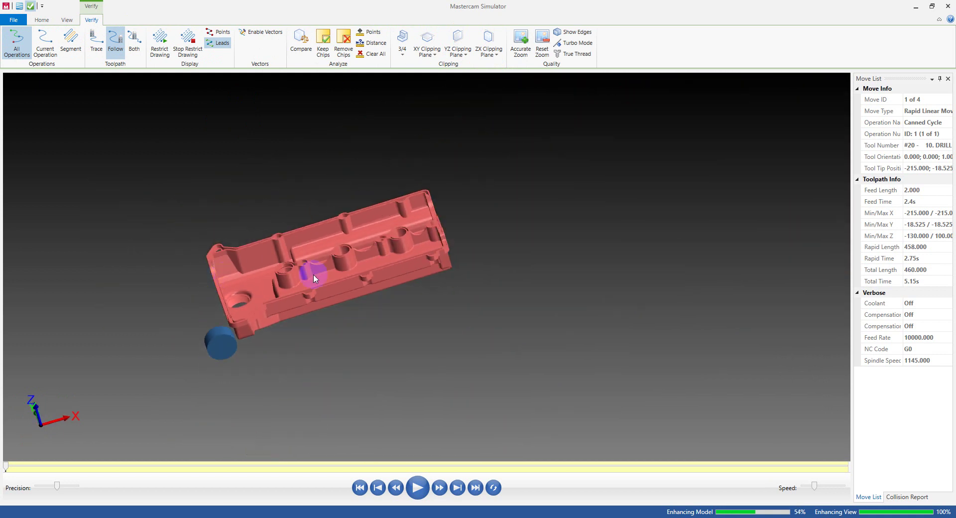
{"action": "middle_click_drag", "start_coordinate": [313, 274], "coordinate": [351, 283]}
{"action": "scroll", "coordinate": [242, 270], "scroll_direction": "up", "scroll_amount": 4}
{"action": "mouse_move", "coordinate": [277, 286]}
{"action": "middle_mouse_down"}
{"action": "mouse_move", "coordinate": [227, 259]}
{"action": "mouse_move", "coordinate": [265, 282]}
{"action": "middle_mouse_up"}
{"action": "scroll", "coordinate": [264, 282], "scroll_direction": "down", "scroll_amount": 5}
Toggle the stock's visibility off and on, and compare it with the workpiece by showing and hiding the workpiece.
{"action": "left_click", "coordinate": [39, 19]}
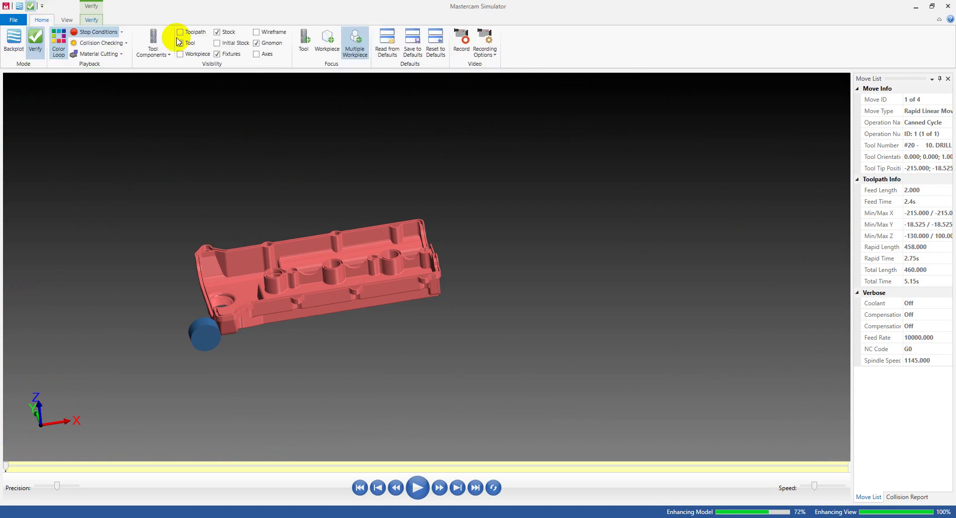
{"action": "left_click", "coordinate": [217, 32]}
{"action": "left_click", "coordinate": [227, 34]}
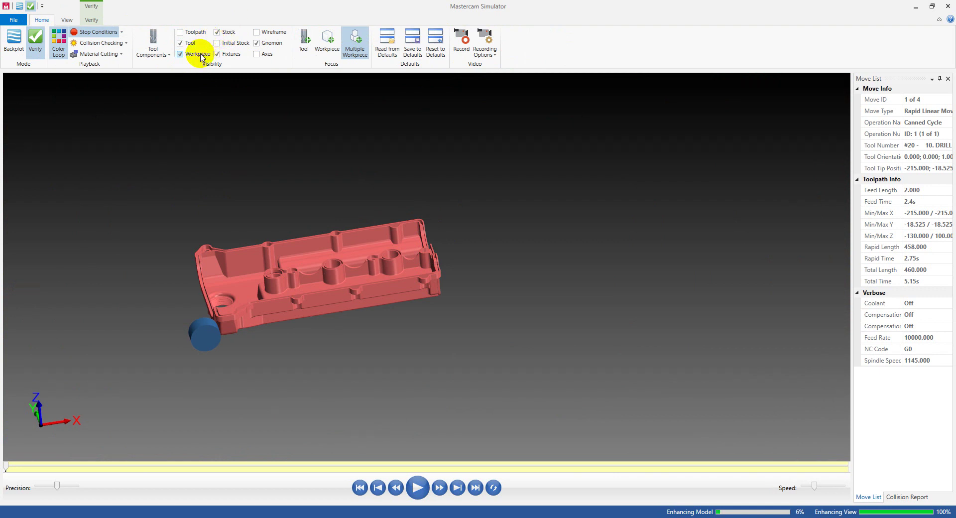
{"action": "scroll", "coordinate": [257, 260], "scroll_direction": "up", "scroll_amount": 5}
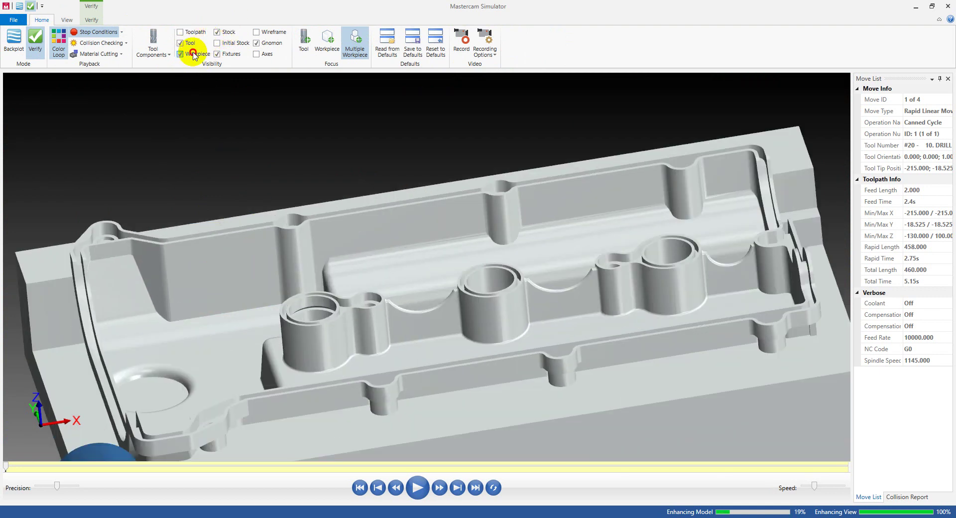
{"action": "left_click", "coordinate": [193, 54]}
{"action": "mouse_move", "coordinate": [298, 147]}
{"action": "middle_mouse_down"}
{"action": "mouse_move", "coordinate": [337, 170]}
{"action": "mouse_move", "coordinate": [363, 171]}
{"action": "mouse_move", "coordinate": [319, 176]}
{"action": "mouse_move", "coordinate": [333, 177]}
{"action": "mouse_move", "coordinate": [311, 152]}
{"action": "middle_mouse_up"}
{"action": "scroll", "coordinate": [311, 152], "scroll_direction": "down", "scroll_amount": 3}
{"action": "middle_click_drag", "start_coordinate": [379, 177], "coordinate": [394, 191]}
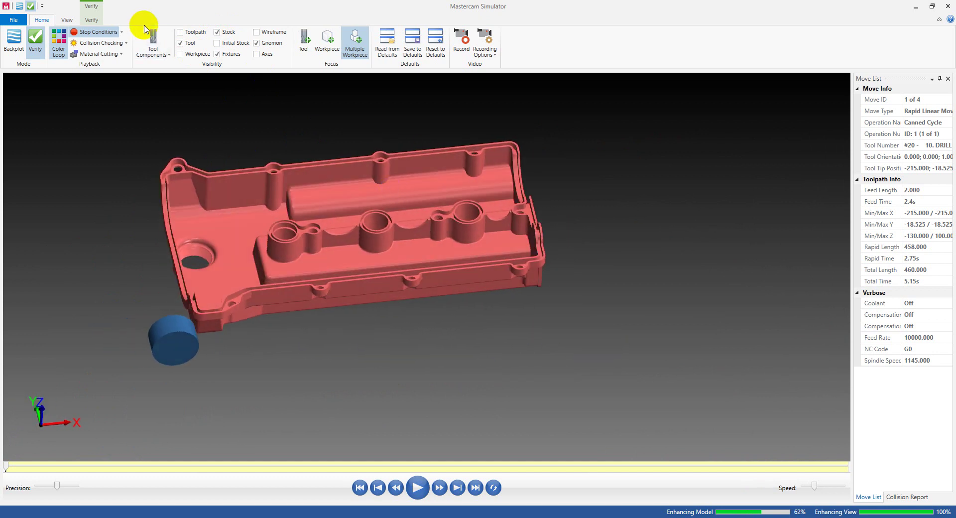
Review the clipping options available for the XY, YZ and ZX planes, with the stock model tilted to a lower viewing angle.
{"action": "left_click", "coordinate": [95, 21]}
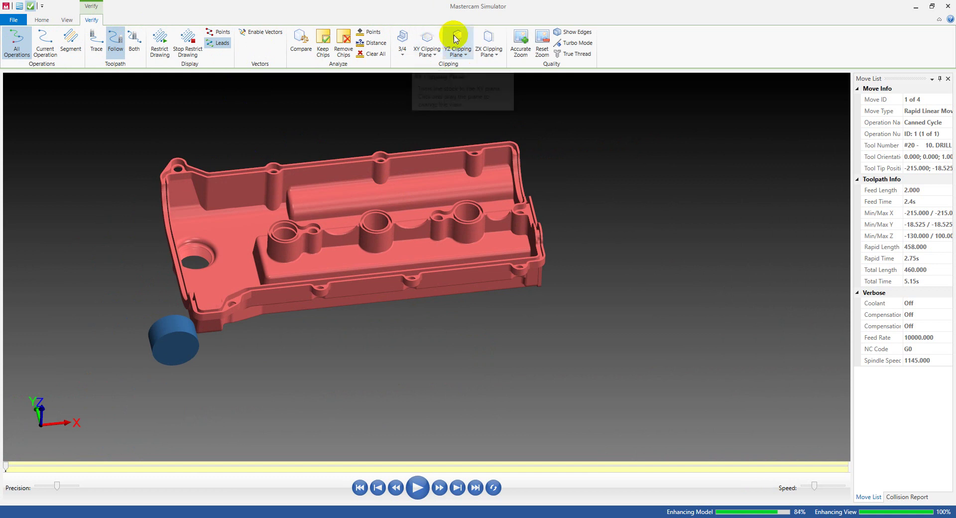
{"action": "left_click", "coordinate": [432, 52]}
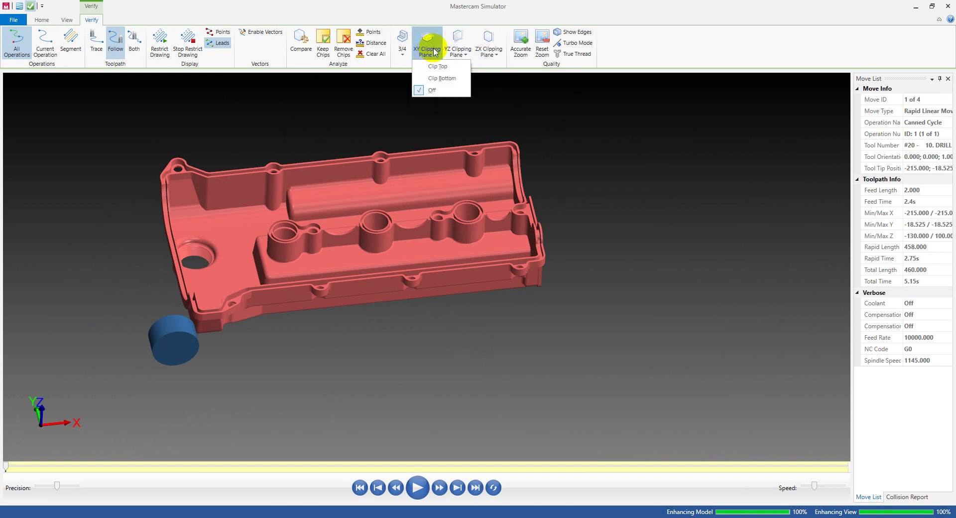
{"action": "left_click", "coordinate": [451, 52]}
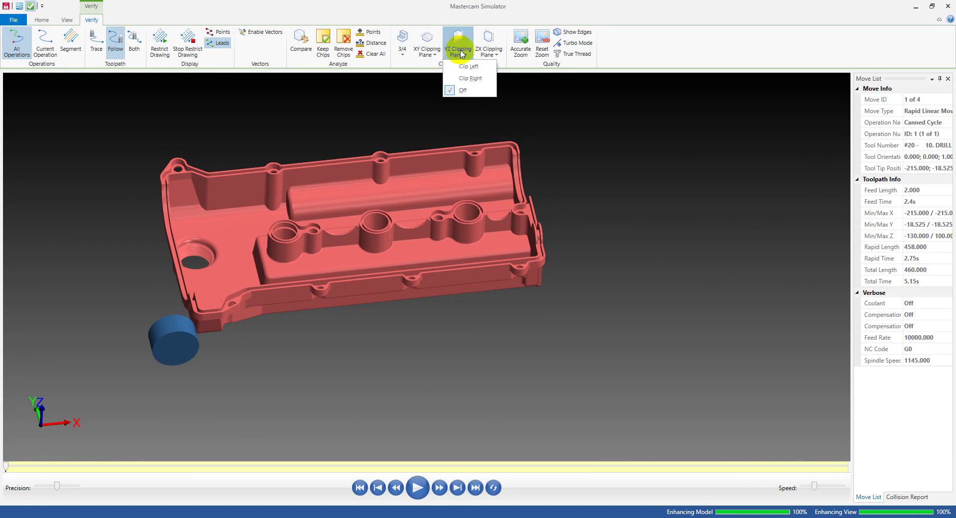
{"action": "left_click", "coordinate": [486, 53]}
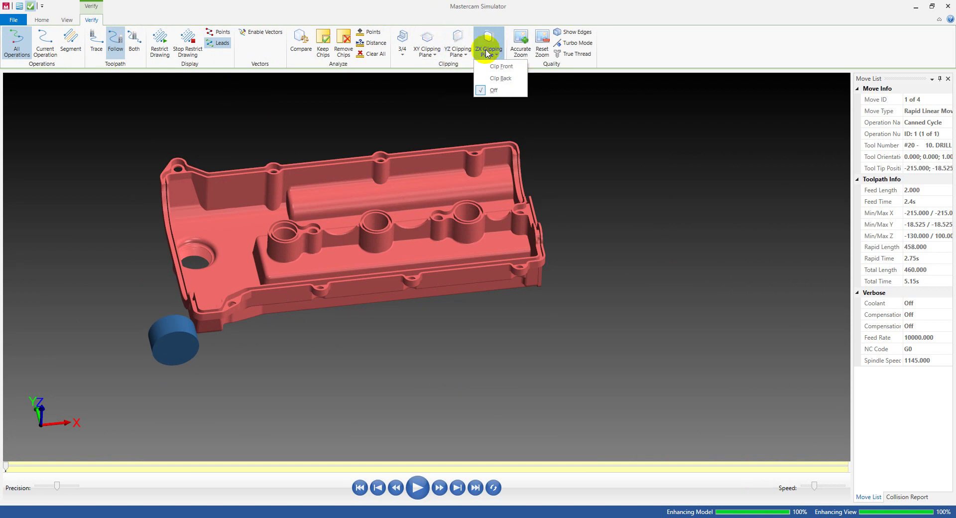
{"action": "left_click", "coordinate": [582, 145]}
{"action": "scroll", "coordinate": [455, 225], "scroll_direction": "up", "scroll_amount": 1}
{"action": "mouse_move", "coordinate": [455, 231]}
{"action": "middle_mouse_down"}
{"action": "mouse_move", "coordinate": [444, 215]}
{"action": "mouse_move", "coordinate": [455, 222]}
{"action": "middle_mouse_up"}
{"action": "scroll", "coordinate": [454, 222], "scroll_direction": "down", "scroll_amount": 1}
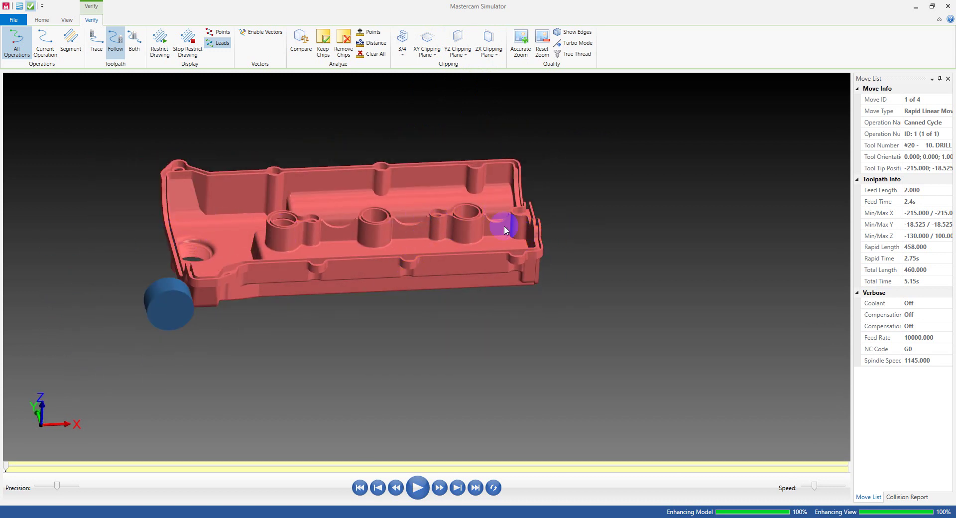
Clip the front of the stock at the ZX plane, switch it to Clip Back, and view the cut face.
{"action": "left_click", "coordinate": [491, 55]}
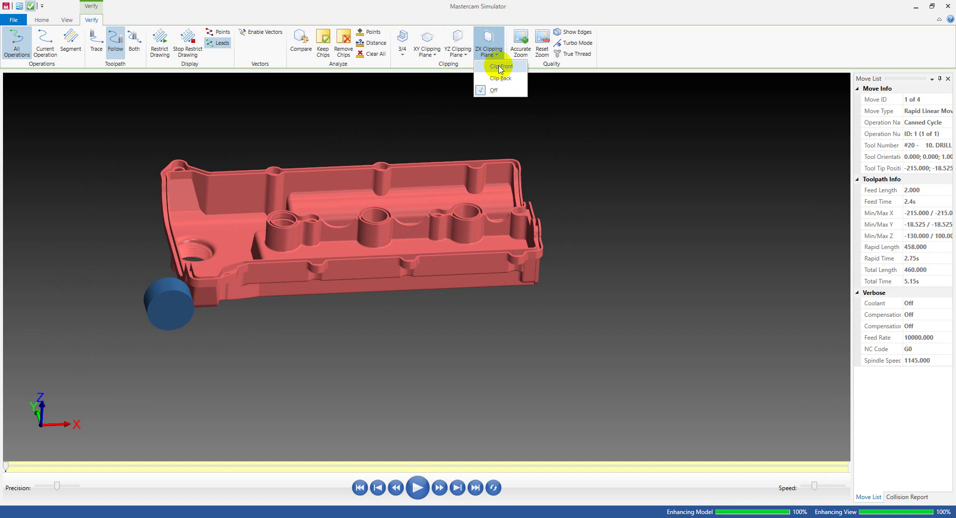
{"action": "left_click", "coordinate": [500, 66]}
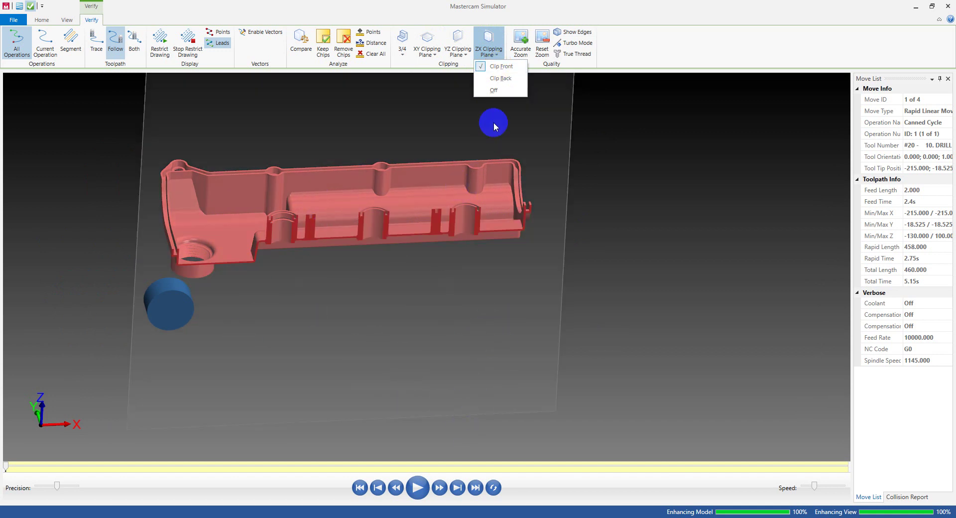
{"action": "left_click", "coordinate": [500, 78]}
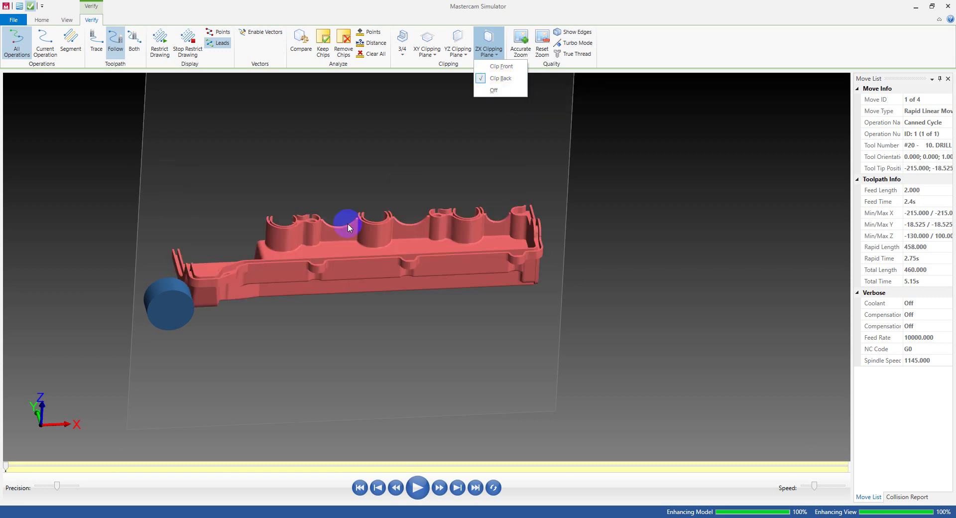
{"action": "scroll", "coordinate": [418, 234], "scroll_direction": "down", "scroll_amount": 4}
{"action": "scroll", "coordinate": [373, 212], "scroll_direction": "up", "scroll_amount": 1}
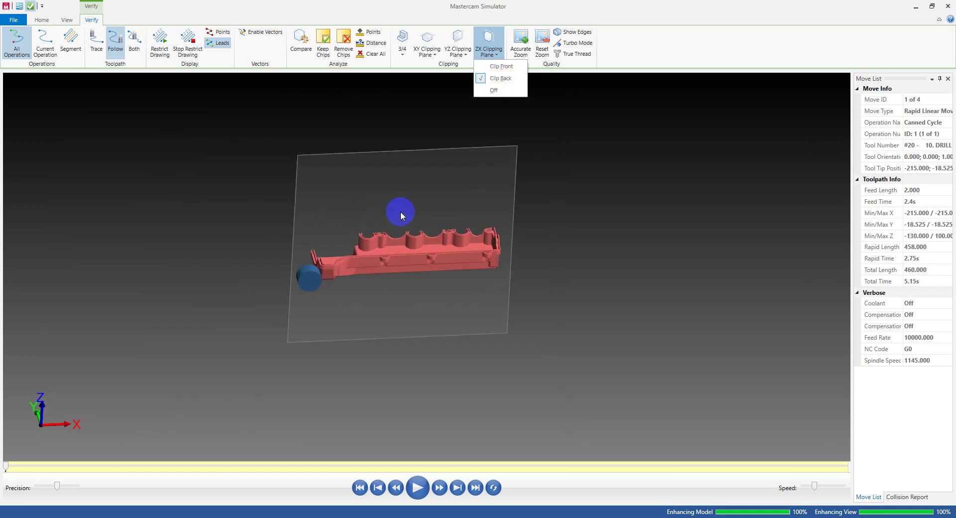
{"action": "scroll", "coordinate": [286, 233], "scroll_direction": "down", "scroll_amount": 4}
{"action": "scroll", "coordinate": [261, 230], "scroll_direction": "up", "scroll_amount": 4}
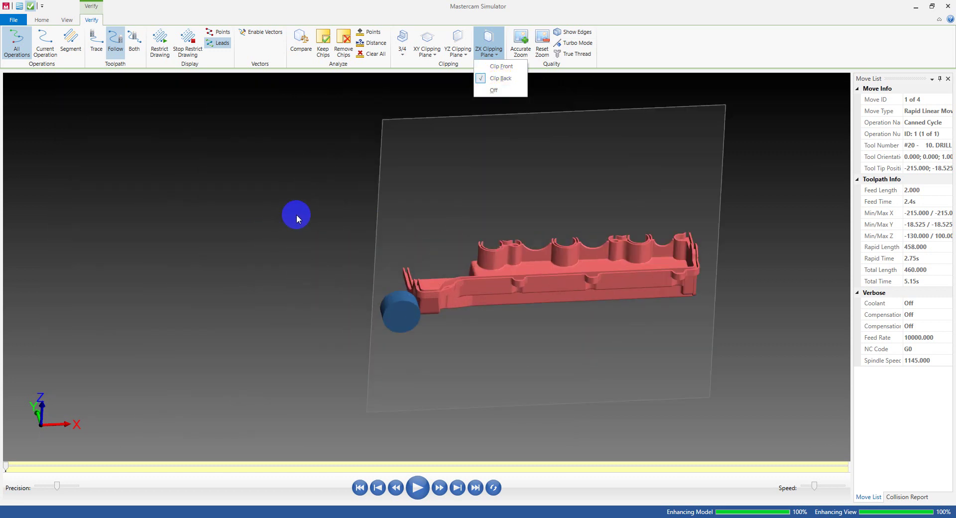
{"action": "scroll", "coordinate": [332, 230], "scroll_direction": "down", "scroll_amount": 4}
{"action": "middle_click_drag", "start_coordinate": [333, 231], "coordinate": [346, 256]}
{"action": "left_click_drag", "start_coordinate": [346, 255], "coordinate": [392, 288]}
{"action": "scroll", "coordinate": [446, 236], "scroll_direction": "up", "scroll_amount": 10}
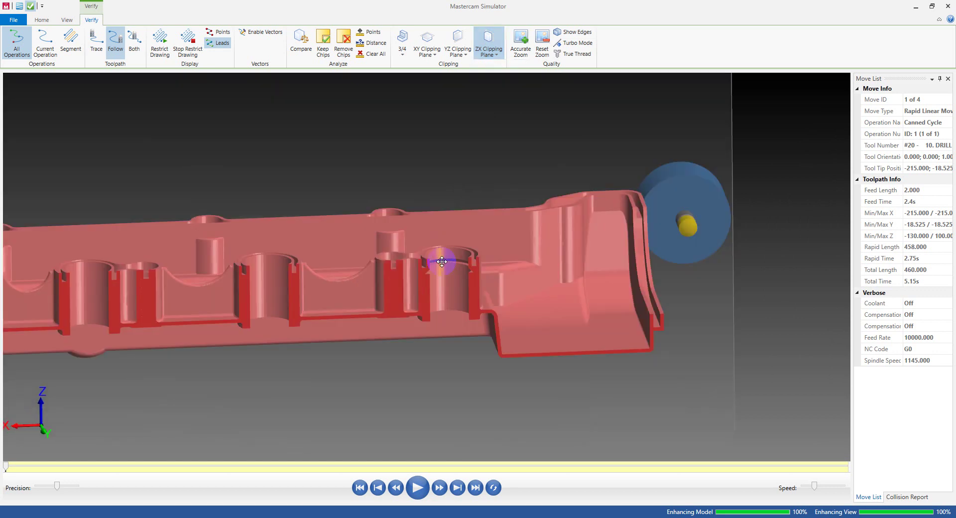
Examine the ZX section at close range around the bores, their ring grooves and the adjacent small hole.
{"action": "scroll", "coordinate": [443, 272], "scroll_direction": "up", "scroll_amount": 4}
{"action": "middle_click_drag", "start_coordinate": [442, 273], "coordinate": [486, 264]}
{"action": "scroll", "coordinate": [451, 265], "scroll_direction": "down", "scroll_amount": 3}
{"action": "scroll", "coordinate": [542, 240], "scroll_direction": "up", "scroll_amount": 3}
{"action": "scroll", "coordinate": [490, 266], "scroll_direction": "down", "scroll_amount": 3}
{"action": "middle_click_drag", "start_coordinate": [393, 266], "coordinate": [409, 287]}
{"action": "scroll", "coordinate": [406, 273], "scroll_direction": "up", "scroll_amount": 4}
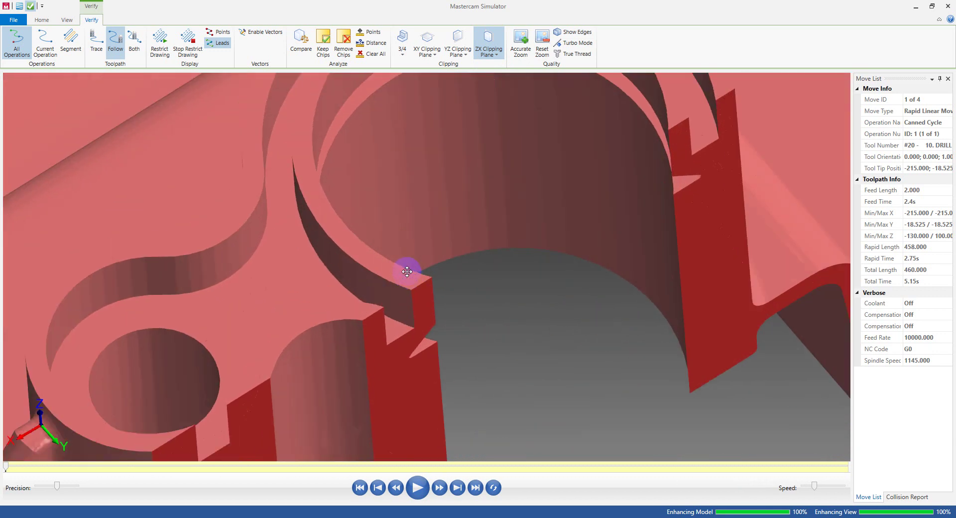
{"action": "scroll", "coordinate": [407, 272], "scroll_direction": "down", "scroll_amount": 3}
{"action": "mouse_move", "coordinate": [407, 271]}
{"action": "left_mouse_down"}
{"action": "mouse_move", "coordinate": [453, 271]}
{"action": "mouse_move", "coordinate": [404, 275]}
{"action": "left_mouse_up"}
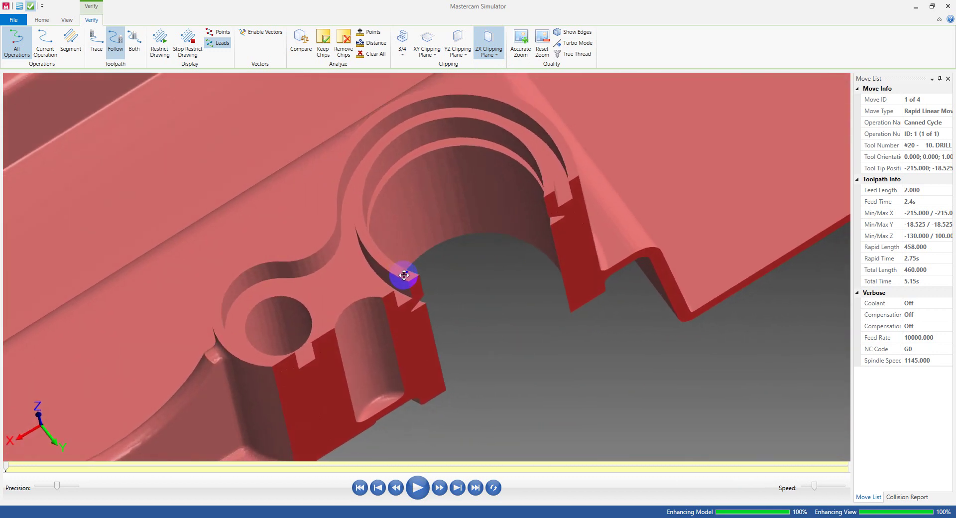
{"action": "left_click", "coordinate": [40, 20]}
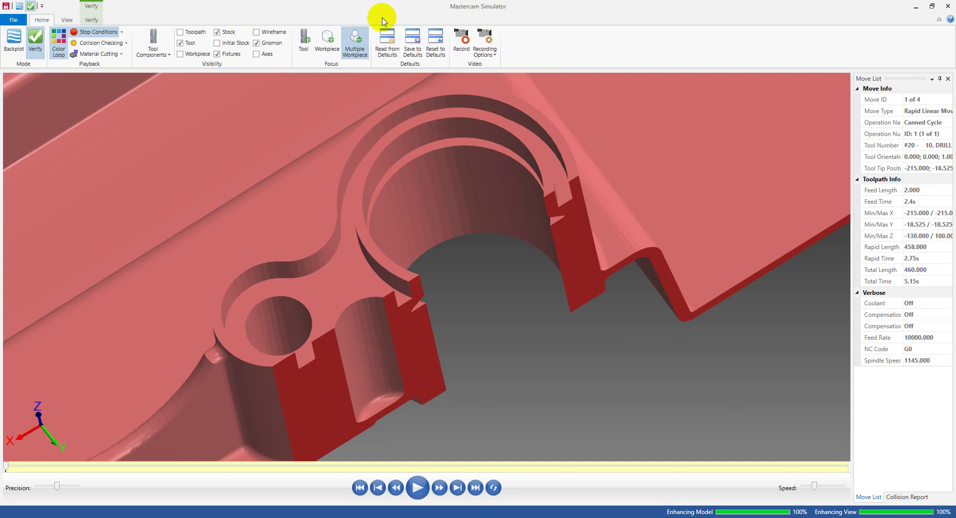
{"action": "left_click", "coordinate": [92, 20]}
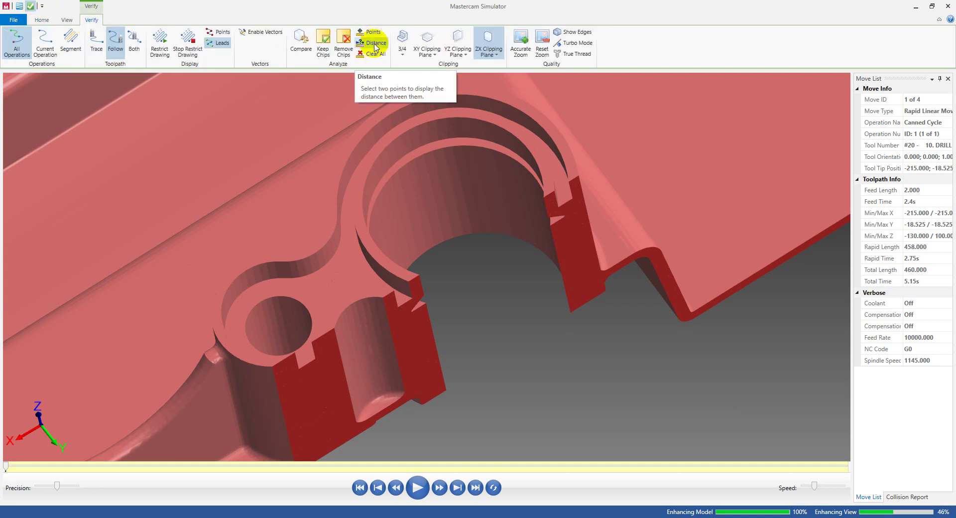
Shift the ZX clipping plane outward to section the bolt bosses along the cover's long side wall.
{"action": "scroll", "coordinate": [447, 194], "scroll_direction": "down", "scroll_amount": 4}
{"action": "middle_click_drag", "start_coordinate": [466, 206], "coordinate": [442, 194]}
{"action": "scroll", "coordinate": [442, 194], "scroll_direction": "down", "scroll_amount": 5}
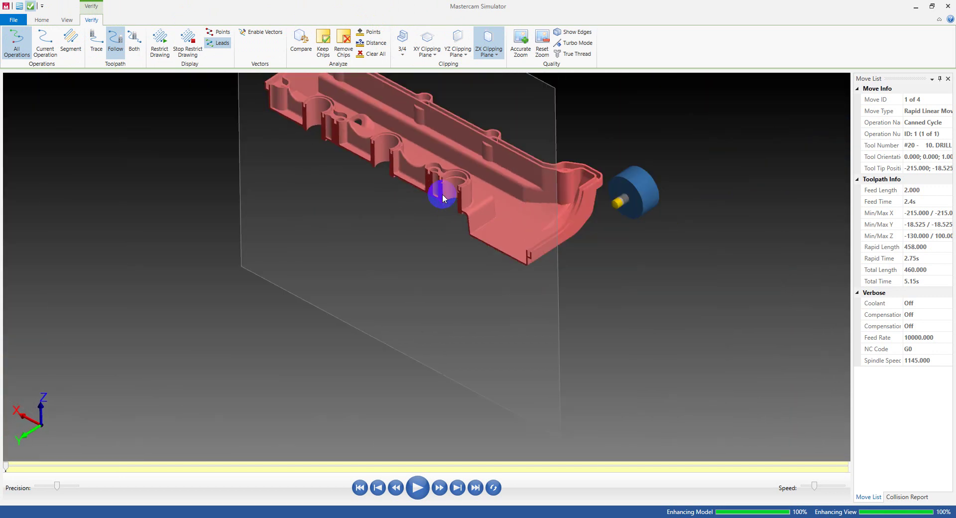
{"action": "left_click_drag", "start_coordinate": [535, 123], "coordinate": [492, 152]}
{"action": "scroll", "coordinate": [373, 187], "scroll_direction": "up", "scroll_amount": 3}
{"action": "scroll", "coordinate": [271, 207], "scroll_direction": "up", "scroll_amount": 1}
{"action": "mouse_move", "coordinate": [271, 207]}
{"action": "middle_mouse_down"}
{"action": "mouse_move", "coordinate": [307, 195]}
{"action": "mouse_move", "coordinate": [287, 206]}
{"action": "middle_mouse_up"}
{"action": "scroll", "coordinate": [287, 206], "scroll_direction": "down", "scroll_amount": 5}
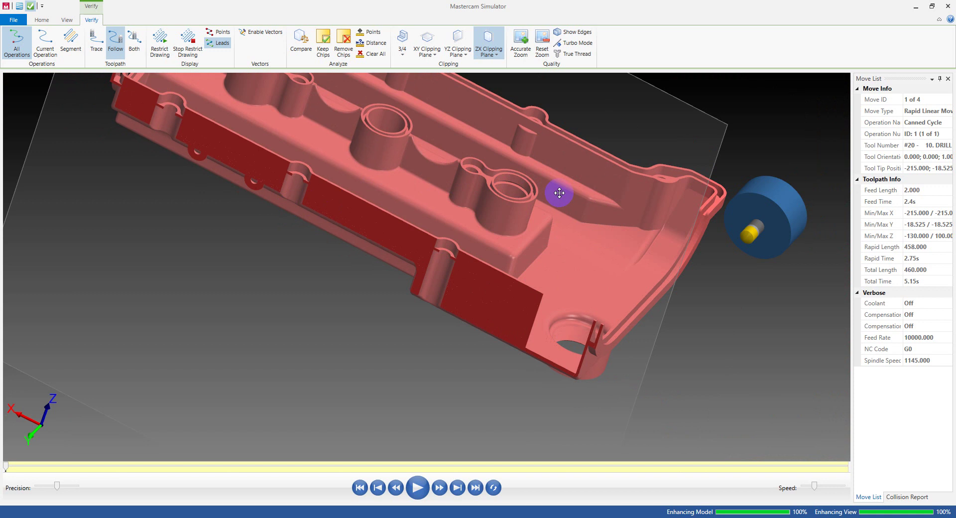
Move the ZX clipping plane inward to section the large threaded opening, and on to the central row of bores.
{"action": "left_click_drag", "start_coordinate": [561, 192], "coordinate": [579, 181]}
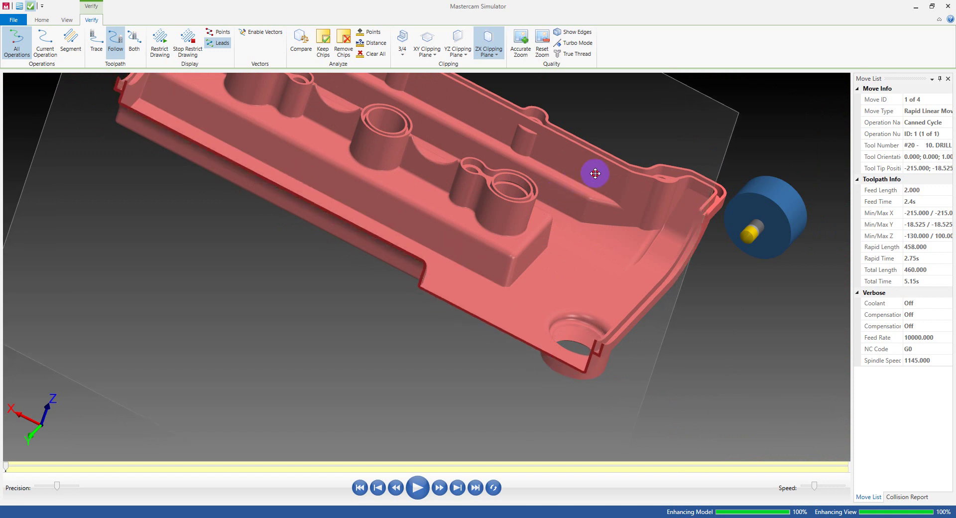
{"action": "scroll", "coordinate": [600, 171], "scroll_direction": "down", "scroll_amount": 3}
{"action": "mouse_move", "coordinate": [649, 147]}
{"action": "left_mouse_down"}
{"action": "mouse_move", "coordinate": [664, 135]}
{"action": "mouse_move", "coordinate": [657, 140]}
{"action": "left_mouse_up"}
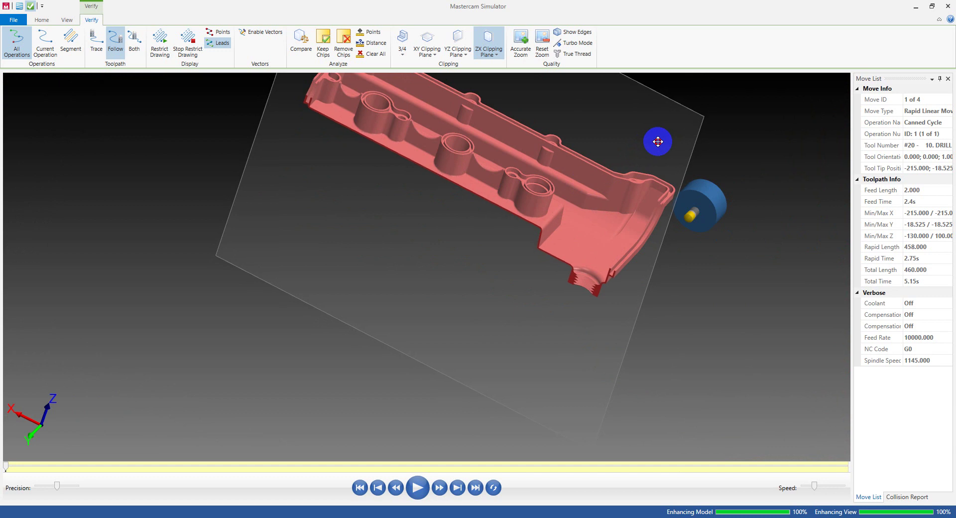
{"action": "scroll", "coordinate": [582, 295], "scroll_direction": "up", "scroll_amount": 6}
{"action": "mouse_move", "coordinate": [631, 215]}
{"action": "middle_mouse_down"}
{"action": "mouse_move", "coordinate": [655, 230]}
{"action": "mouse_move", "coordinate": [620, 213]}
{"action": "middle_mouse_up"}
{"action": "scroll", "coordinate": [621, 214], "scroll_direction": "down", "scroll_amount": 6}
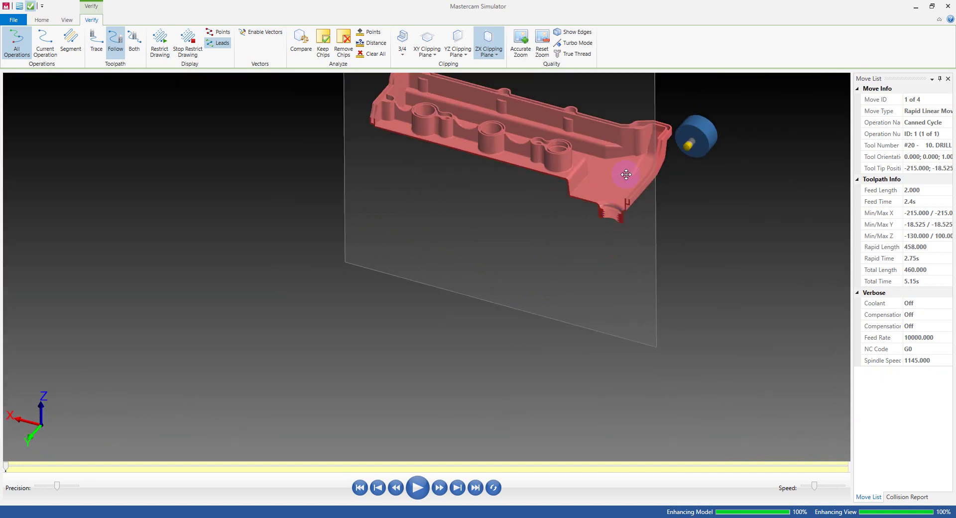
{"action": "left_click_drag", "start_coordinate": [636, 101], "coordinate": [644, 97]}
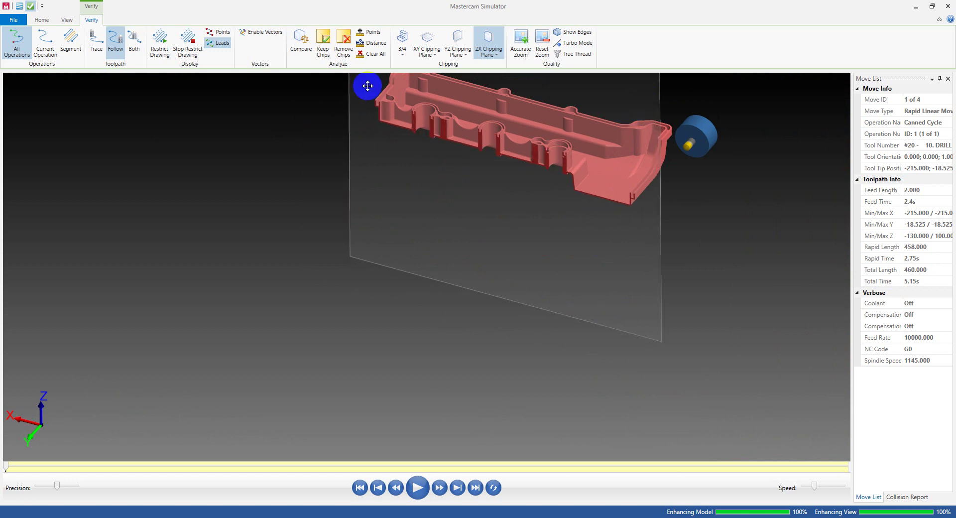
Switch to the YZ clipping plane with Clip Right and inspect the cross section across the cover's width.
{"action": "left_click", "coordinate": [457, 41]}
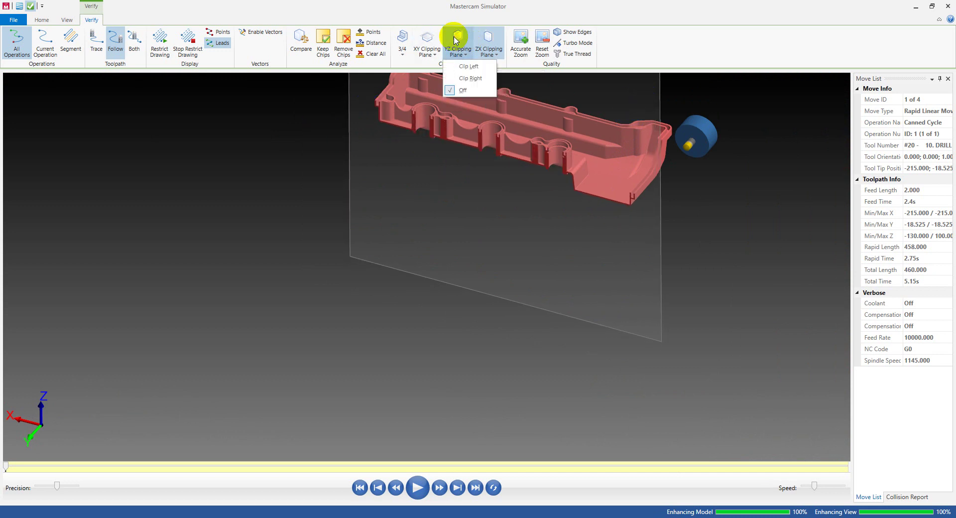
{"action": "left_click", "coordinate": [464, 79]}
{"action": "scroll", "coordinate": [541, 167], "scroll_direction": "down", "scroll_amount": 3}
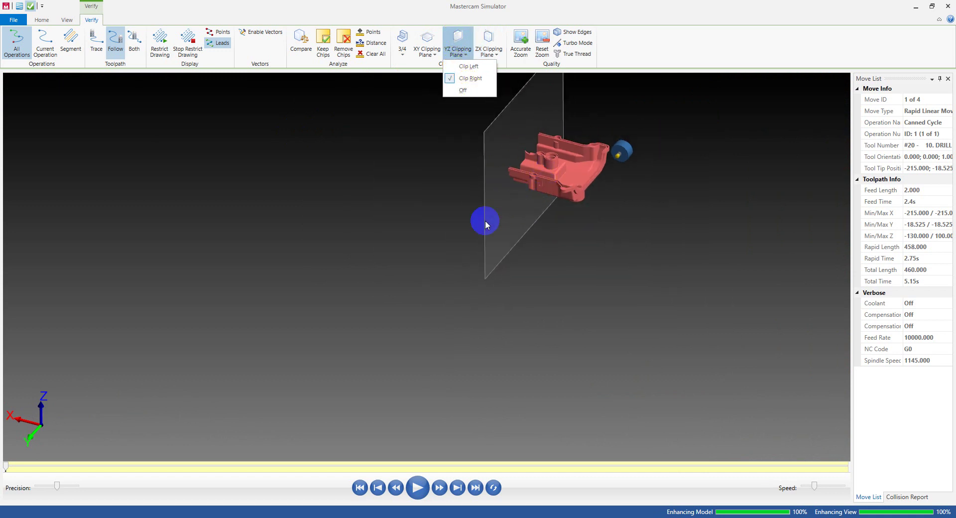
{"action": "left_click_drag", "start_coordinate": [439, 215], "coordinate": [381, 175]}
{"action": "scroll", "coordinate": [381, 175], "scroll_direction": "up", "scroll_amount": 3}
{"action": "left_click_drag", "start_coordinate": [513, 127], "coordinate": [546, 113]}
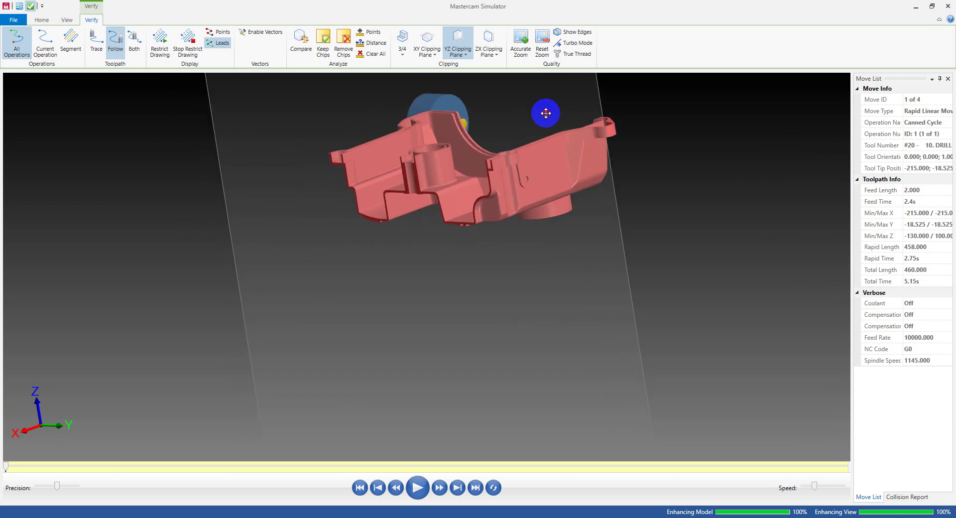
{"action": "scroll", "coordinate": [419, 160], "scroll_direction": "up", "scroll_amount": 10}
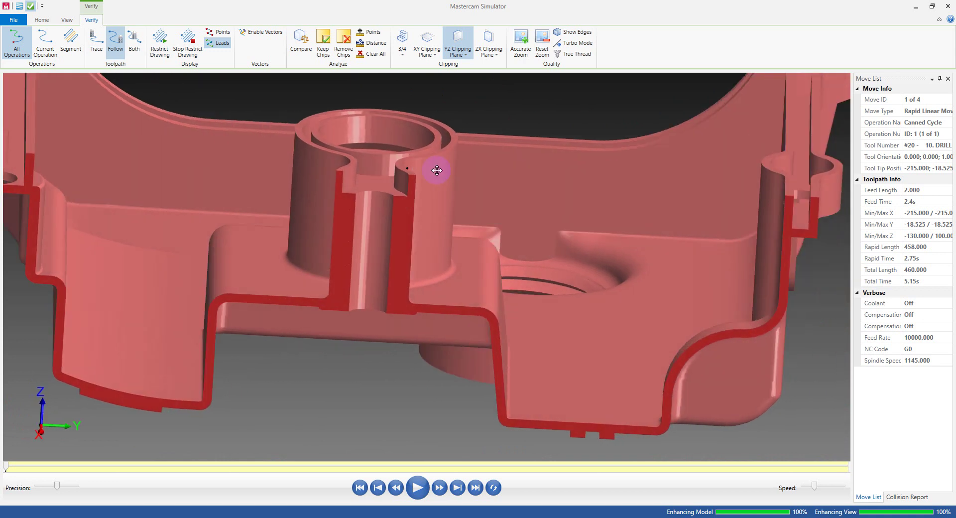
{"action": "scroll", "coordinate": [414, 169], "scroll_direction": "down", "scroll_amount": 10}
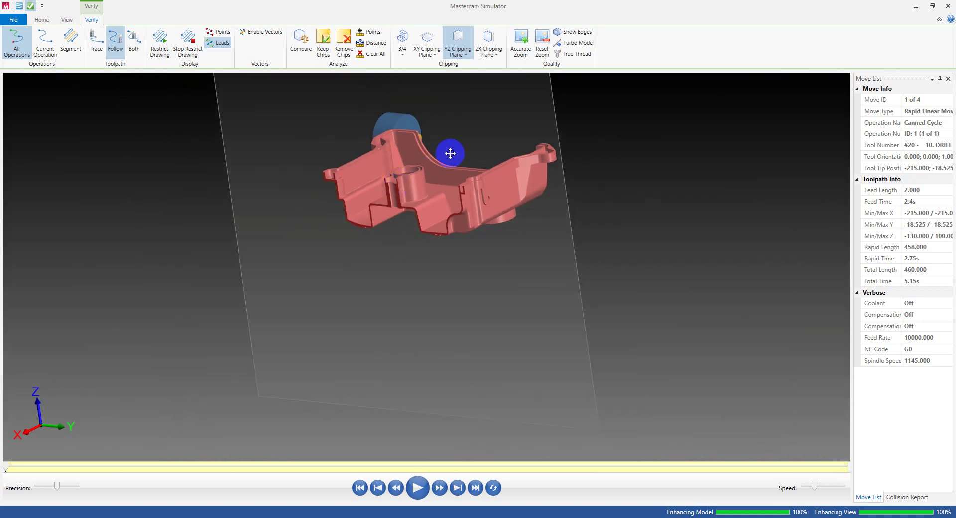
Move the YZ clipping plane through the neighbouring large bore and examine the section at close range.
{"action": "scroll", "coordinate": [423, 178], "scroll_direction": "up", "scroll_amount": 10}
{"action": "middle_click_drag", "start_coordinate": [383, 191], "coordinate": [452, 187]}
{"action": "scroll", "coordinate": [373, 199], "scroll_direction": "down", "scroll_amount": 5}
{"action": "scroll", "coordinate": [369, 196], "scroll_direction": "up", "scroll_amount": 5}
{"action": "scroll", "coordinate": [369, 193], "scroll_direction": "down", "scroll_amount": 3}
{"action": "scroll", "coordinate": [390, 196], "scroll_direction": "down", "scroll_amount": 2}
{"action": "scroll", "coordinate": [418, 177], "scroll_direction": "down", "scroll_amount": 2}
{"action": "scroll", "coordinate": [450, 189], "scroll_direction": "up", "scroll_amount": 5}
{"action": "scroll", "coordinate": [450, 189], "scroll_direction": "down", "scroll_amount": 4}
Switch to the XY clipping plane with Clip Bottom to cut away the lower part of the stock.
{"action": "left_click", "coordinate": [428, 38]}
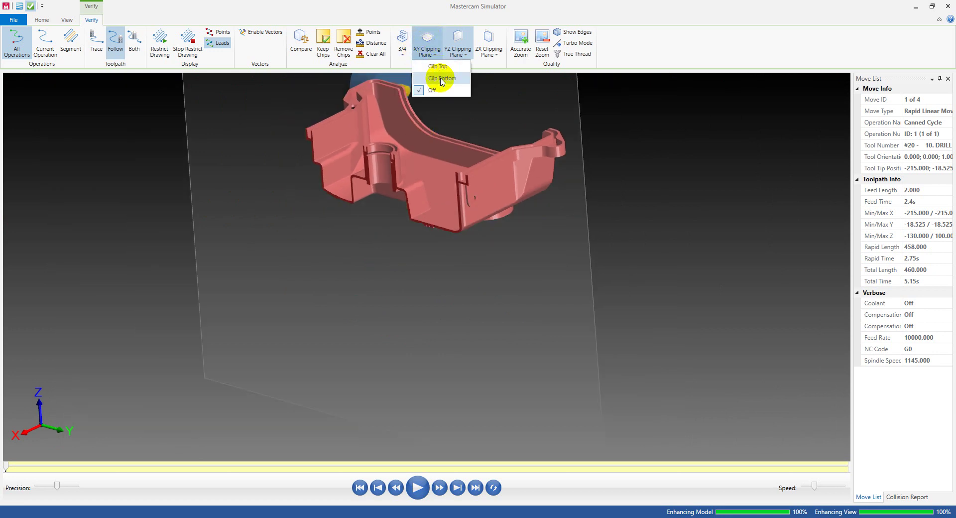
{"action": "left_click", "coordinate": [441, 79]}
{"action": "scroll", "coordinate": [383, 196], "scroll_direction": "down", "scroll_amount": 4}
{"action": "scroll", "coordinate": [374, 199], "scroll_direction": "up", "scroll_amount": 1}
{"action": "scroll", "coordinate": [413, 236], "scroll_direction": "down", "scroll_amount": 1}
{"action": "left_click", "coordinate": [319, 170]}
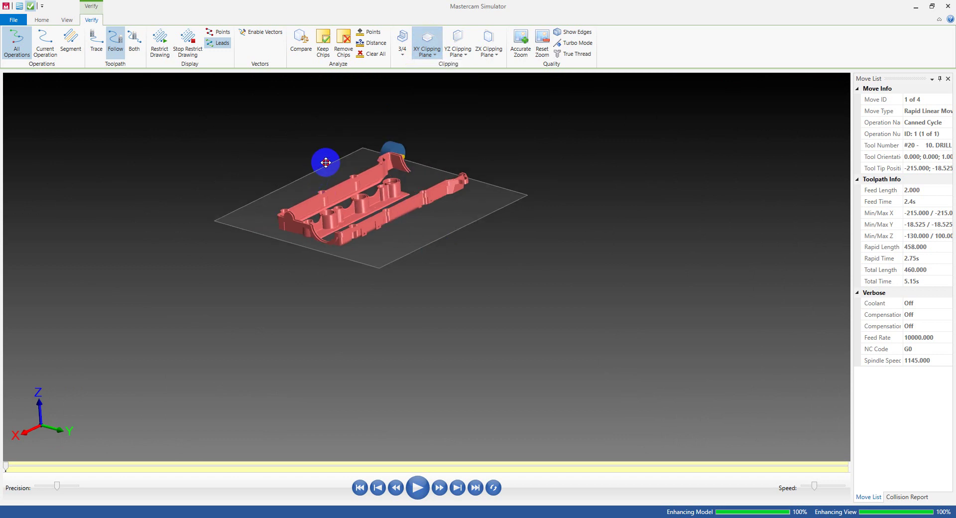
Set the XY clipping plane to Clip Top, raise it through the bore walls, and inspect the section from above.
{"action": "left_click", "coordinate": [419, 59]}
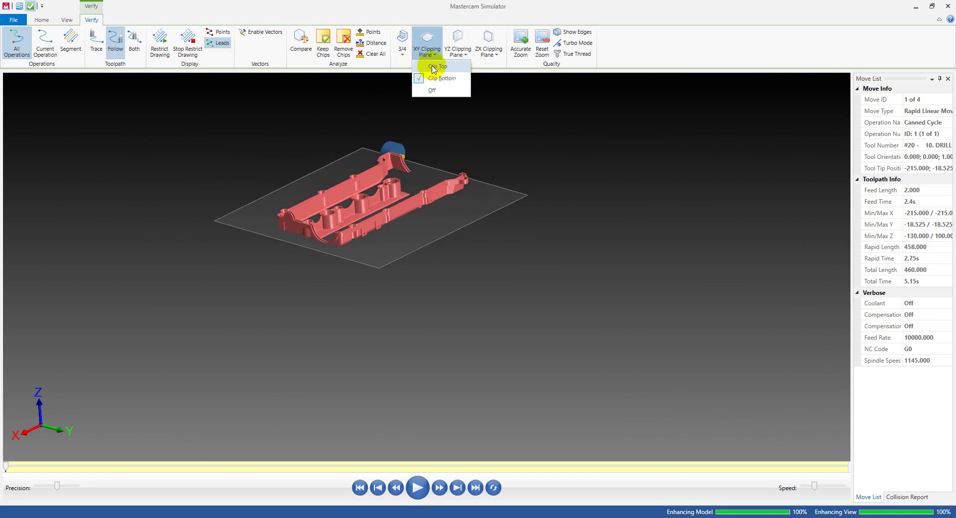
{"action": "left_click", "coordinate": [436, 67]}
{"action": "scroll", "coordinate": [487, 199], "scroll_direction": "up", "scroll_amount": 5}
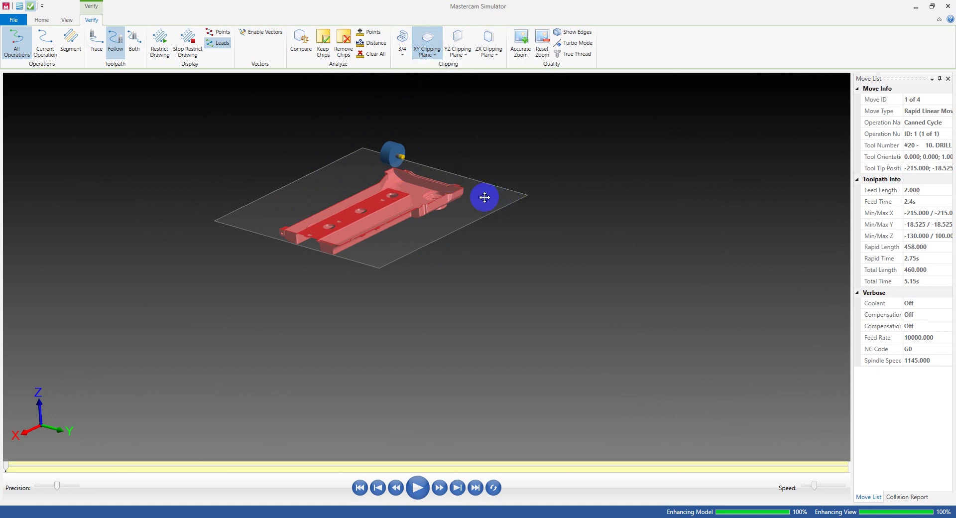
{"action": "middle_click_drag", "start_coordinate": [491, 184], "coordinate": [149, 218]}
{"action": "middle_click_drag", "start_coordinate": [220, 229], "coordinate": [239, 239]}
{"action": "scroll", "coordinate": [158, 231], "scroll_direction": "up", "scroll_amount": 5}
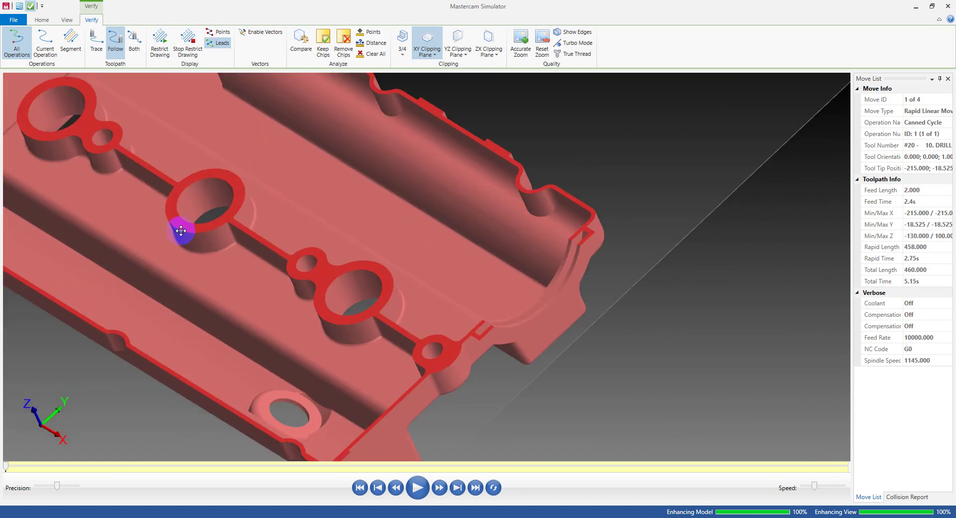
{"action": "scroll", "coordinate": [181, 231], "scroll_direction": "down", "scroll_amount": 4}
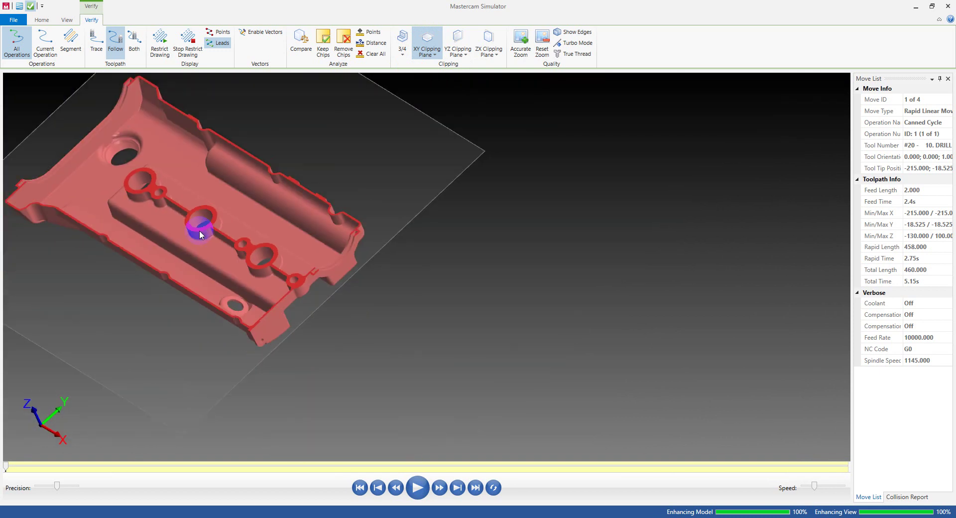
Close the simulator, return to Mastercam Mill, and orbit the cover model.
{"action": "left_click", "coordinate": [947, 7]}
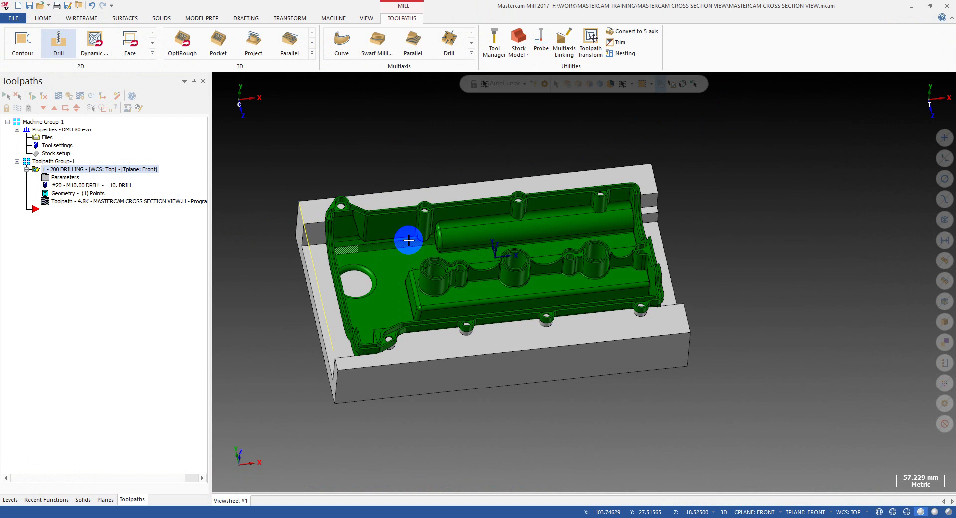
{"action": "middle_click_drag", "start_coordinate": [438, 134], "coordinate": [442, 250]}
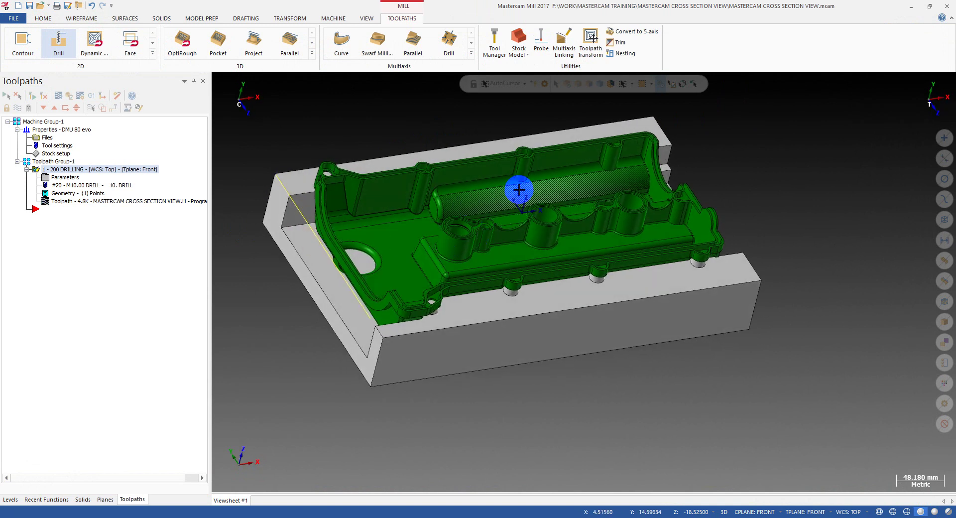
{"action": "middle_click_drag", "start_coordinate": [485, 220], "coordinate": [502, 232]}
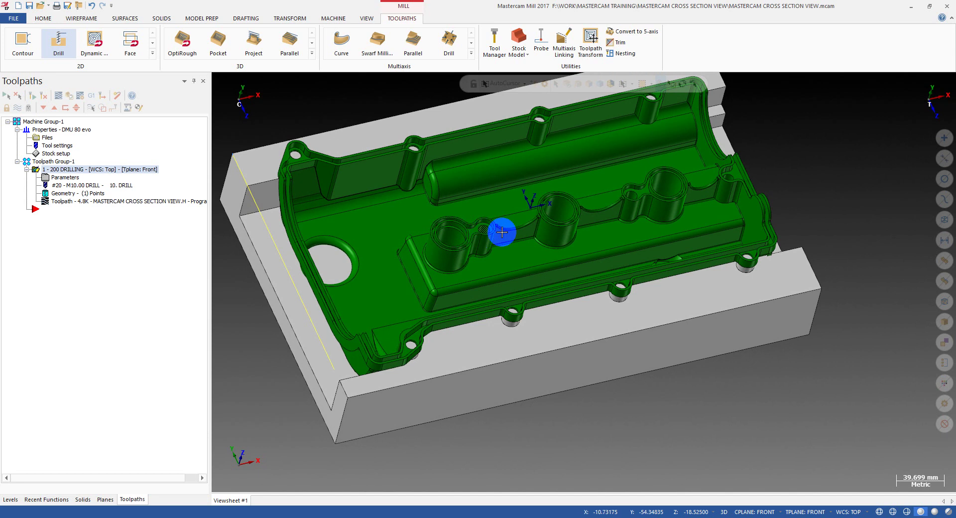
Hide the green cover to view the fixture block alone, restore it, and examine both parts from several angles.
{"action": "middle_click_drag", "start_coordinate": [603, 198], "coordinate": [487, 297]}
{"action": "key", "text": "alt+e"}
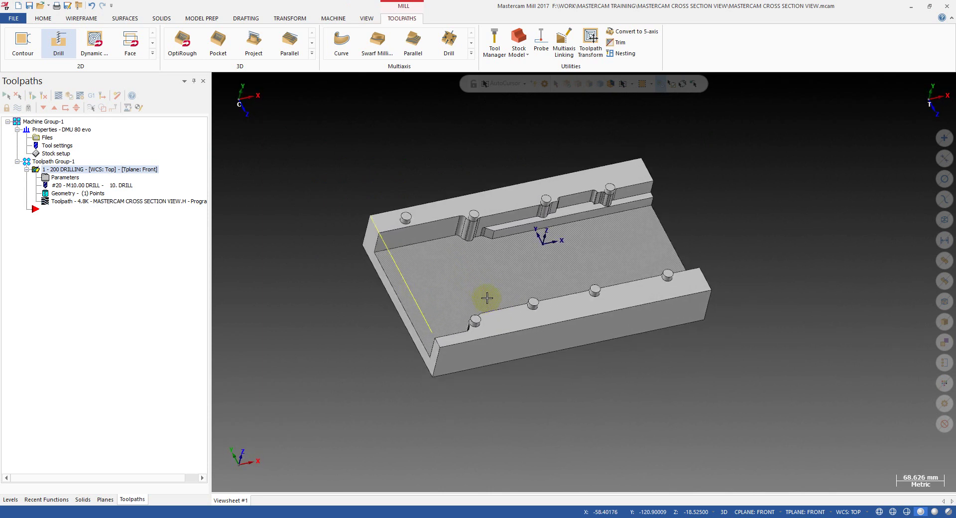
{"action": "left_click", "coordinate": [487, 297]}
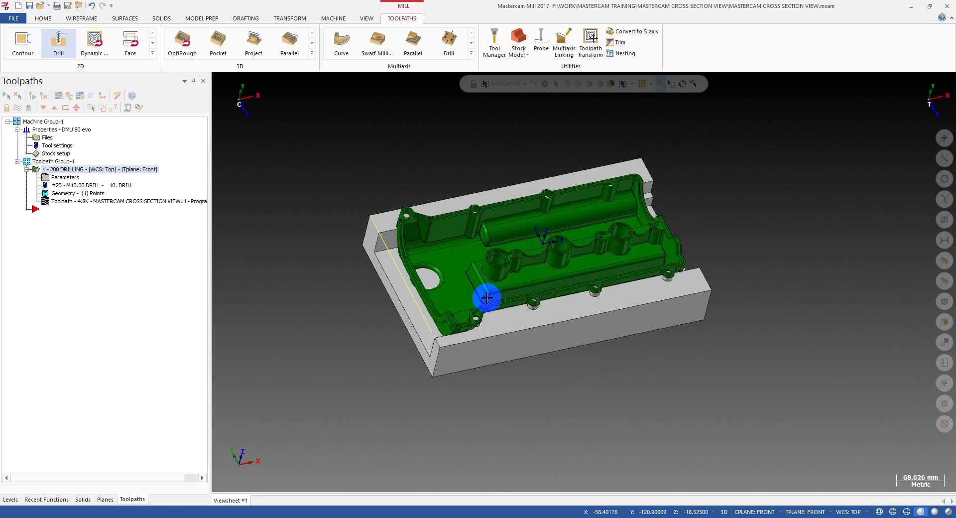
{"action": "scroll", "coordinate": [512, 282], "scroll_direction": "up", "scroll_amount": 3}
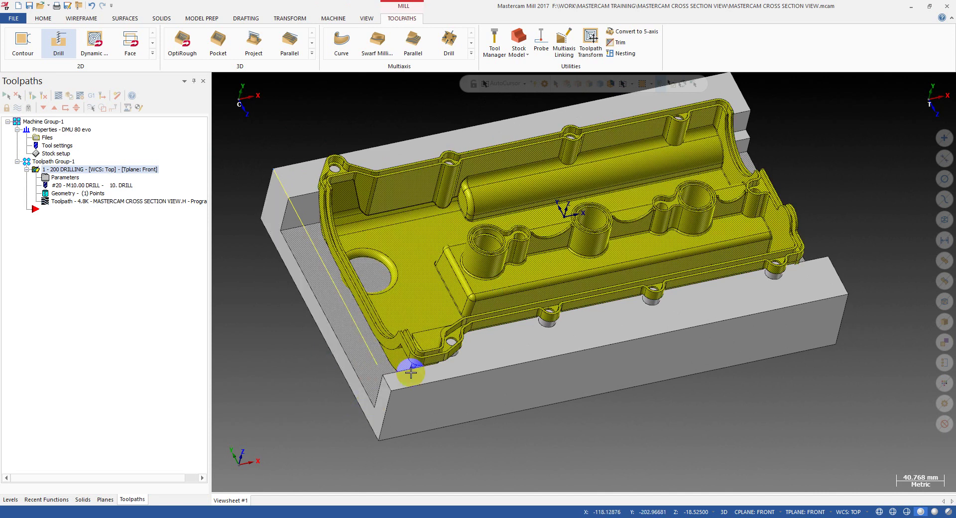
{"action": "left_click", "coordinate": [439, 395]}
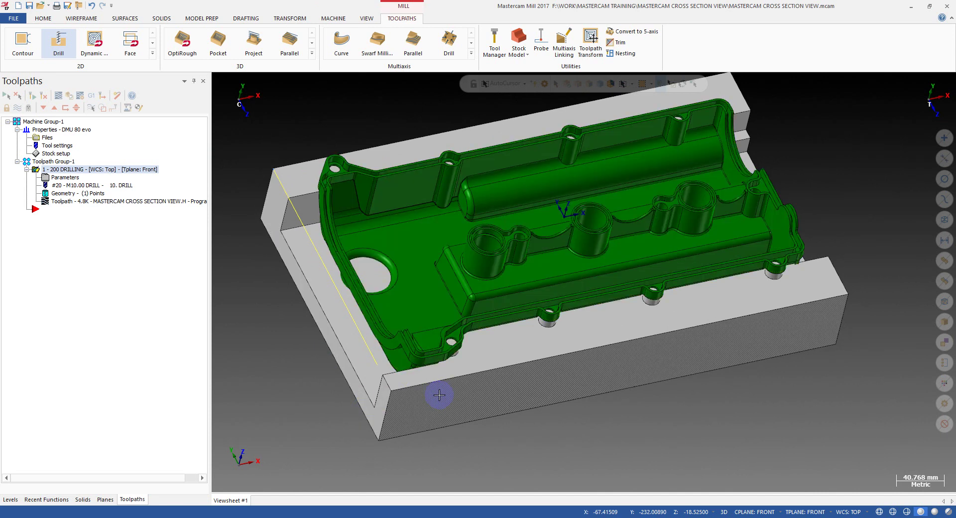
{"action": "scroll", "coordinate": [506, 371], "scroll_direction": "down", "scroll_amount": 1}
{"action": "middle_click_drag", "start_coordinate": [508, 371], "coordinate": [533, 374]}
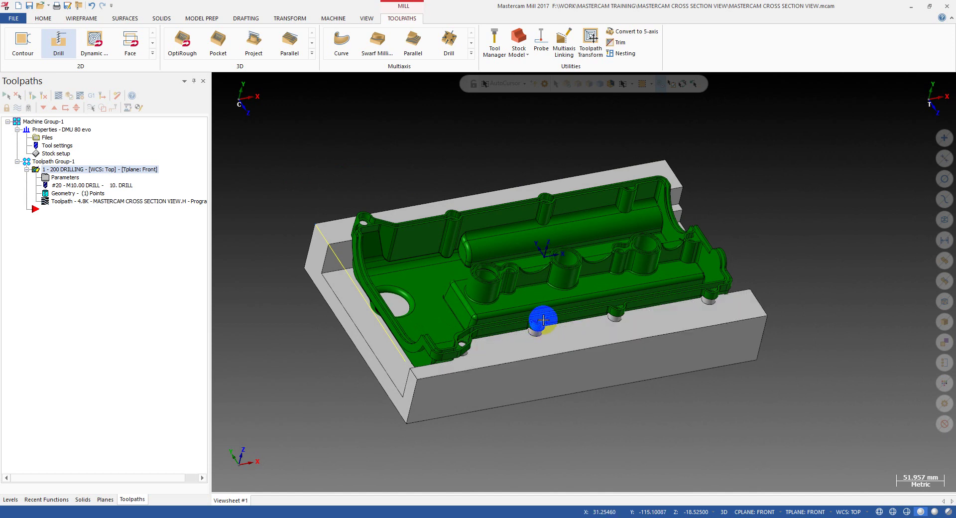
{"action": "middle_click_drag", "start_coordinate": [461, 337], "coordinate": [505, 366]}
{"action": "scroll", "coordinate": [502, 362], "scroll_direction": "down", "scroll_amount": 2}
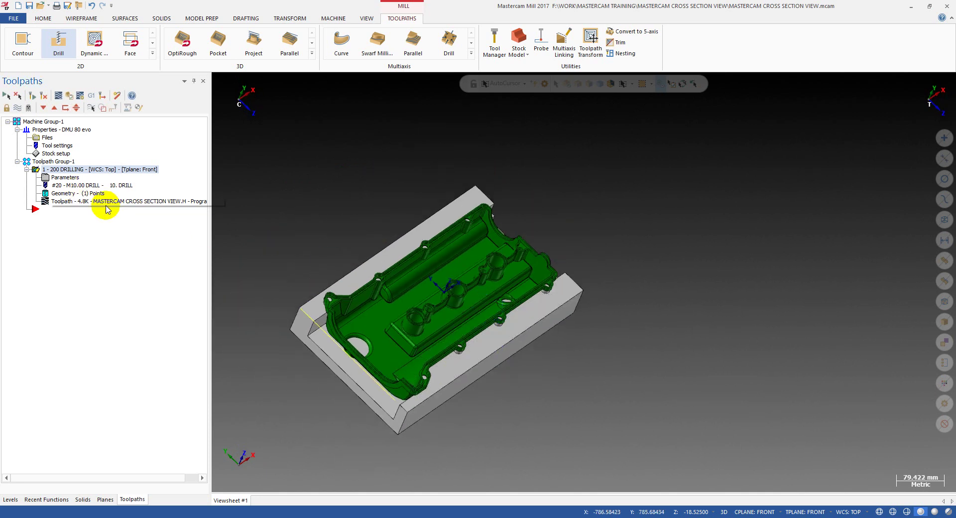
Examine the cover's engraved outer side with the fixture block hidden, and bring the block back into view.
{"action": "middle_click_drag", "start_coordinate": [427, 306], "coordinate": [425, 344]}
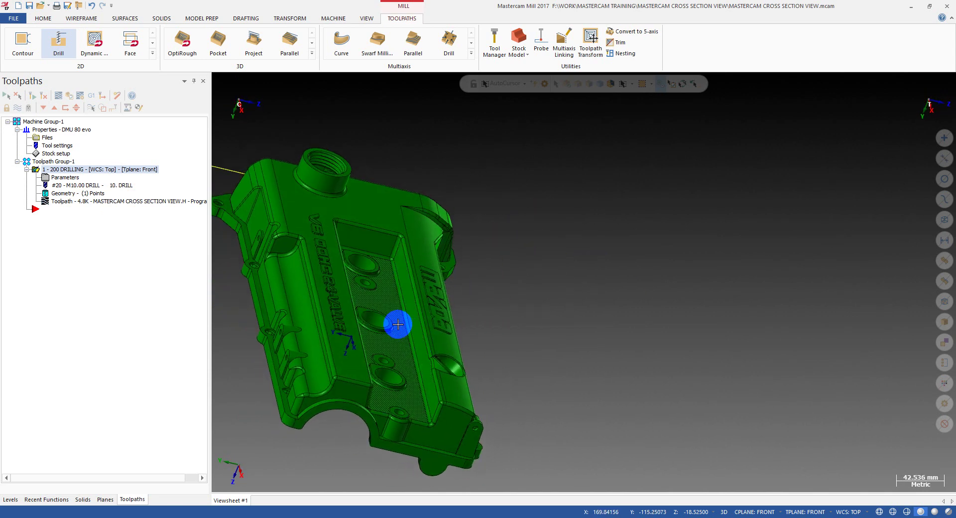
{"action": "middle_click", "coordinate": [590, 193]}
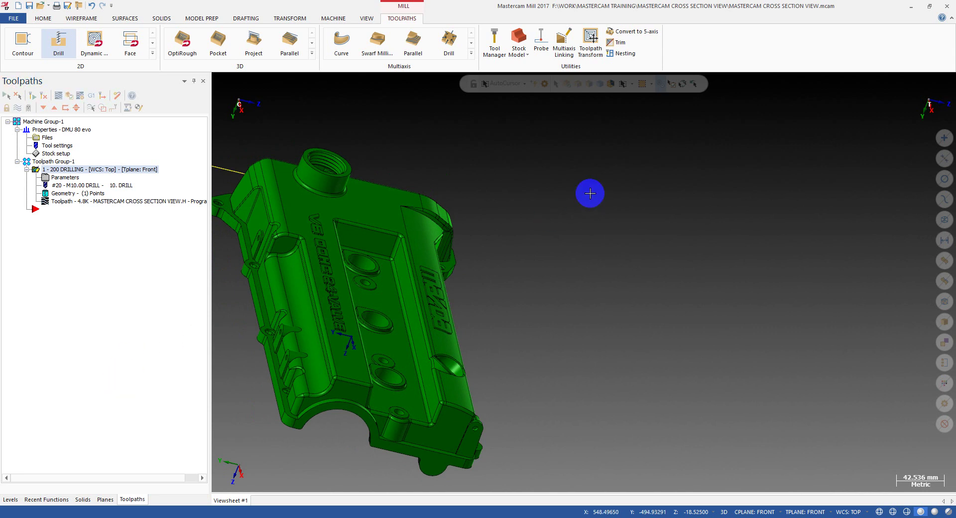
{"action": "key", "text": "alt+e"}
{"action": "scroll", "coordinate": [591, 201], "scroll_direction": "down", "scroll_amount": 2}
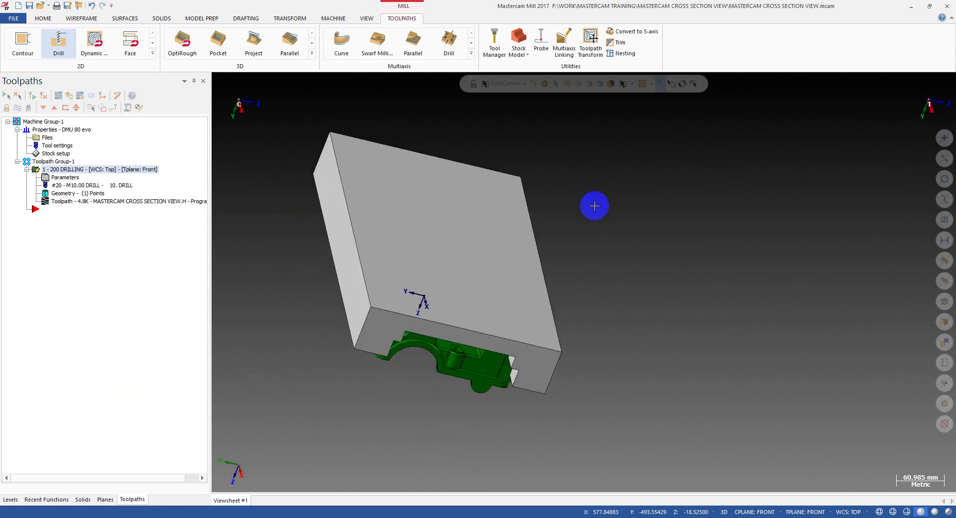
Examine how the cover sits in the fixture block at the open end.
{"action": "middle_click_drag", "start_coordinate": [593, 205], "coordinate": [559, 166]}
{"action": "scroll", "coordinate": [559, 165], "scroll_direction": "down", "scroll_amount": 2}
{"action": "middle_click_drag", "start_coordinate": [454, 285], "coordinate": [557, 241]}
{"action": "scroll", "coordinate": [468, 207], "scroll_direction": "up", "scroll_amount": 2}
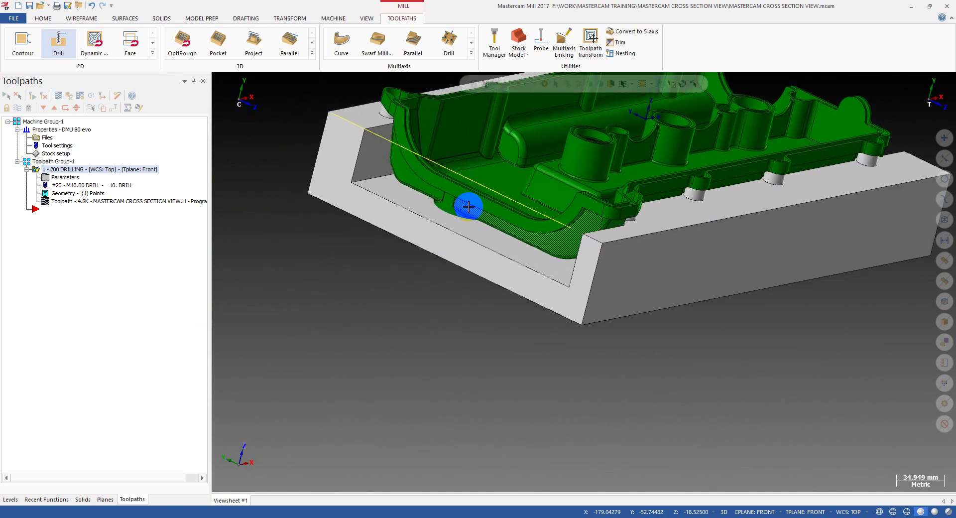
{"action": "scroll", "coordinate": [323, 247], "scroll_direction": "down", "scroll_amount": 1}
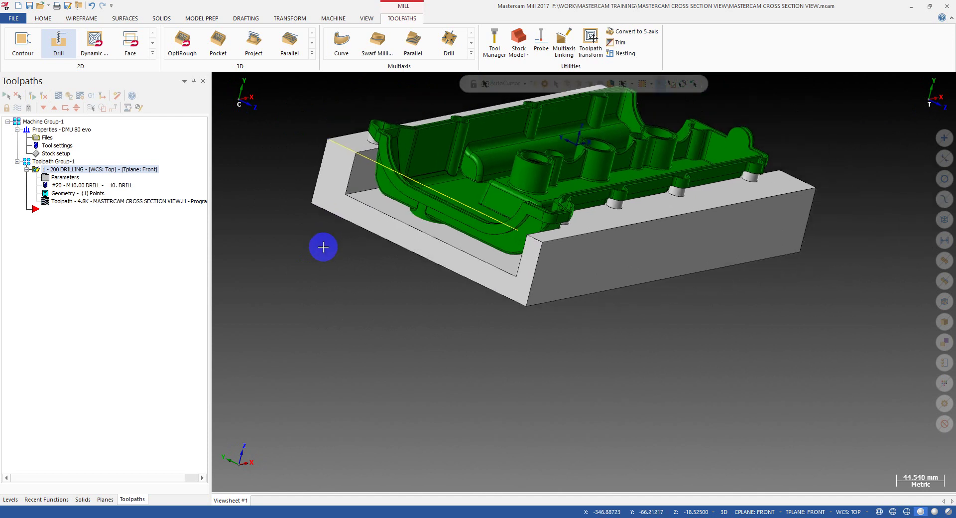
{"action": "middle_click_drag", "start_coordinate": [383, 212], "coordinate": [350, 190]}
{"action": "scroll", "coordinate": [391, 196], "scroll_direction": "up", "scroll_amount": 2}
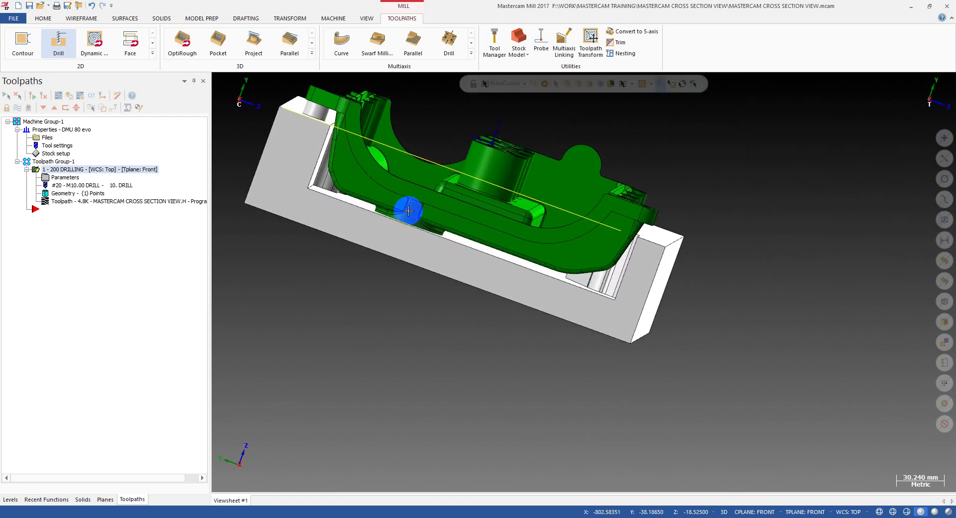
{"action": "middle_click_drag", "start_coordinate": [404, 218], "coordinate": [277, 162]}
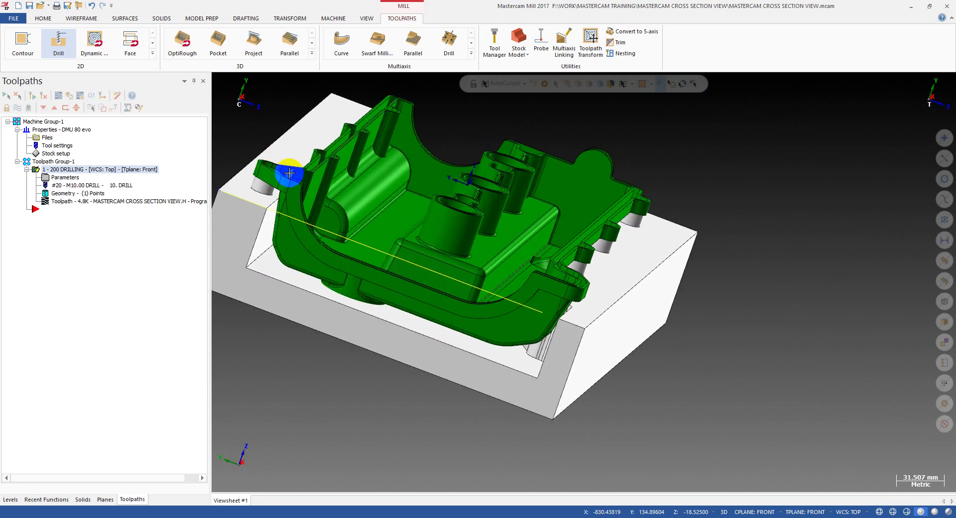
Inspect the support pins beneath the cover's mounting bosses along the edge of the fixture block.
{"action": "scroll", "coordinate": [313, 195], "scroll_direction": "up", "scroll_amount": 1}
{"action": "scroll", "coordinate": [314, 194], "scroll_direction": "down", "scroll_amount": 1}
{"action": "middle_click_drag", "start_coordinate": [538, 198], "coordinate": [540, 215]}
{"action": "scroll", "coordinate": [540, 216], "scroll_direction": "down", "scroll_amount": 1}
{"action": "middle_click_drag", "start_coordinate": [401, 214], "coordinate": [397, 186]}
{"action": "scroll", "coordinate": [397, 185], "scroll_direction": "up", "scroll_amount": 3}
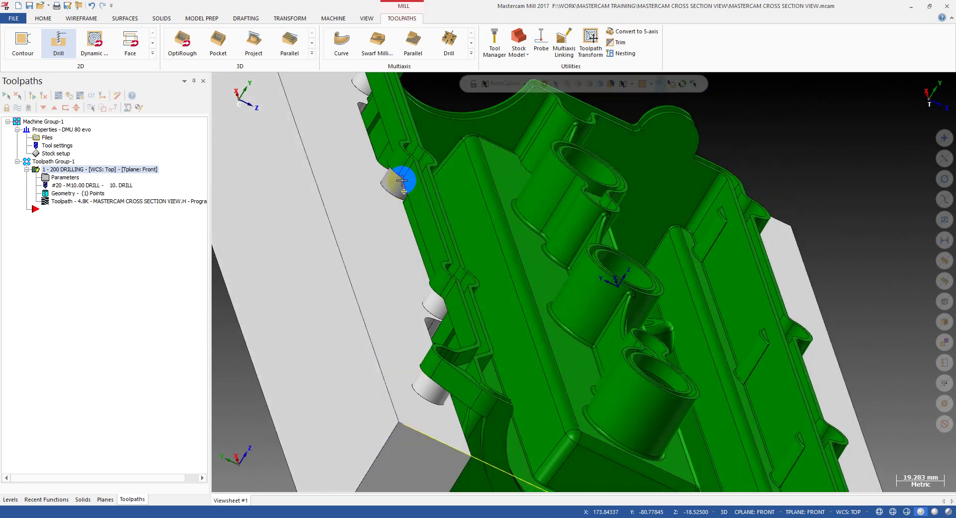
{"action": "scroll", "coordinate": [476, 252], "scroll_direction": "down", "scroll_amount": 1}
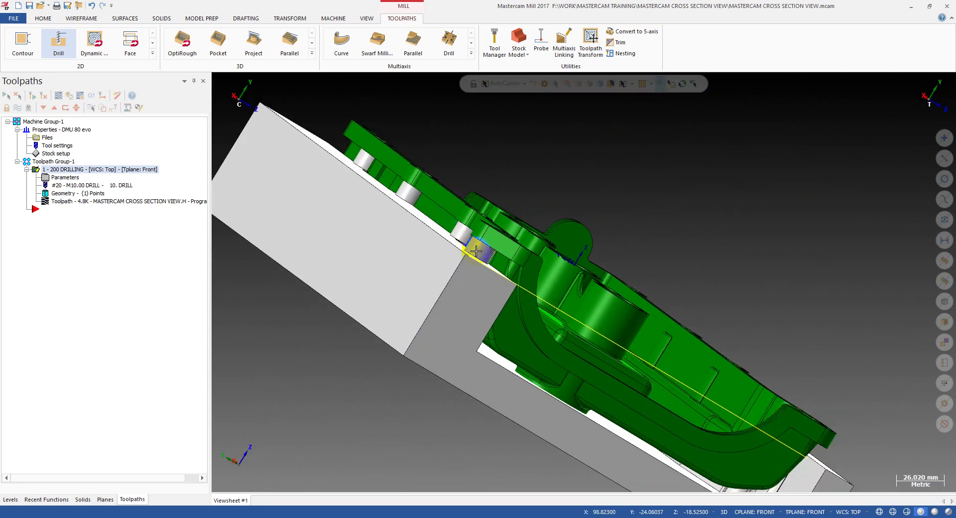
Inspect the clearance between the cover and the fixture block's walls and floor, first end-on and finally from above.
{"action": "middle_click_drag", "start_coordinate": [483, 250], "coordinate": [285, 240]}
{"action": "left_click", "coordinate": [243, 201]}
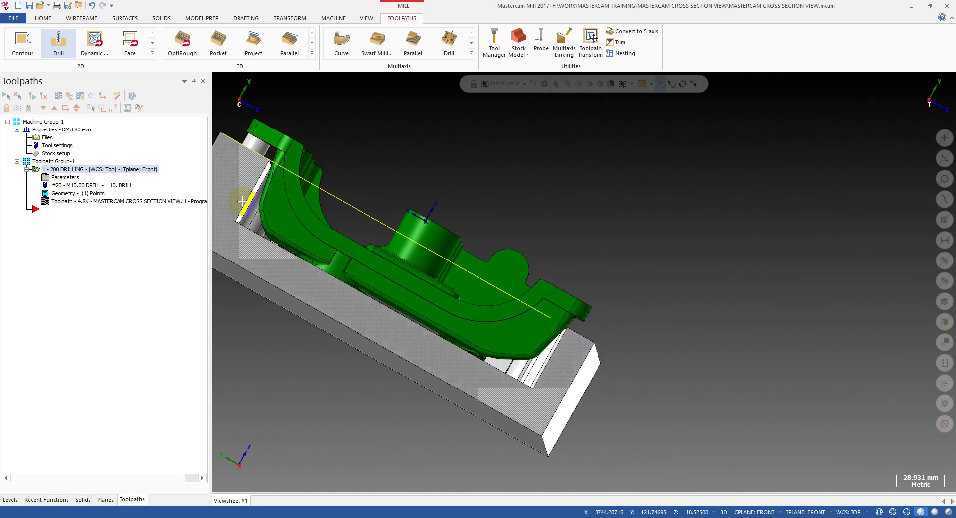
{"action": "left_click", "coordinate": [296, 256]}
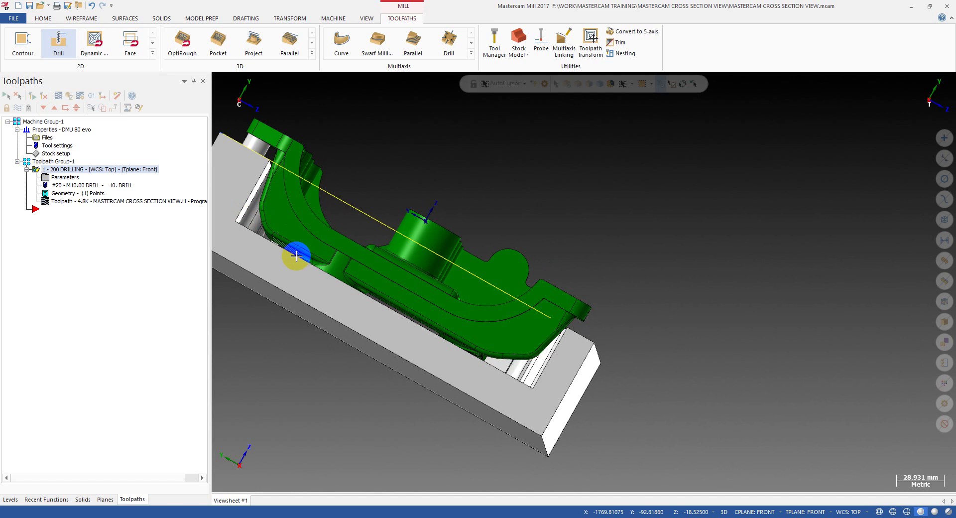
{"action": "mouse_move", "coordinate": [292, 249]}
{"action": "middle_mouse_down"}
{"action": "mouse_move", "coordinate": [327, 237]}
{"action": "mouse_move", "coordinate": [298, 252]}
{"action": "mouse_move", "coordinate": [286, 234]}
{"action": "middle_mouse_up"}
{"action": "left_click", "coordinate": [380, 318]}
{"action": "middle_click_drag", "start_coordinate": [341, 275], "coordinate": [394, 282]}
{"action": "middle_click_drag", "start_coordinate": [509, 250], "coordinate": [709, 201]}
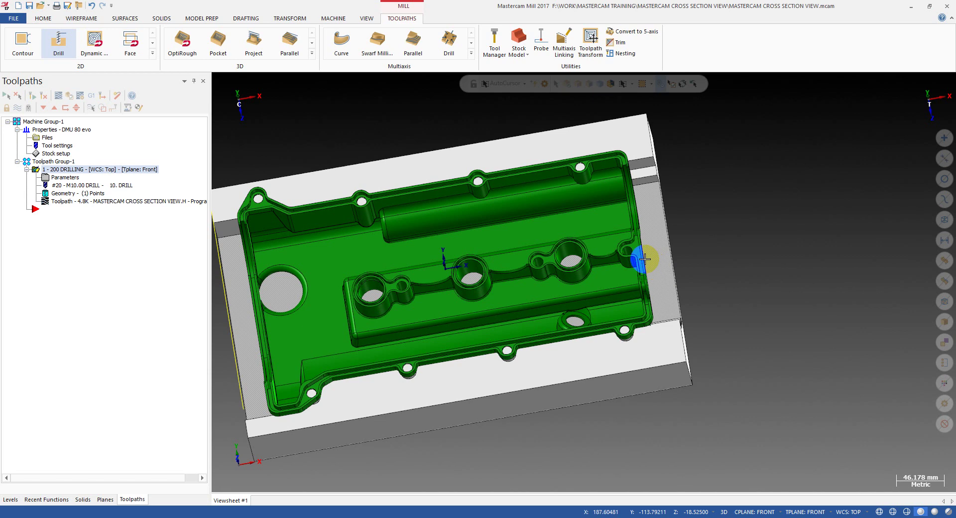
Check the cover in the fixture block from the side and the open end, and save the file.
{"action": "key", "text": "alt+s"}
{"action": "middle_click_drag", "start_coordinate": [645, 259], "coordinate": [379, 268]}
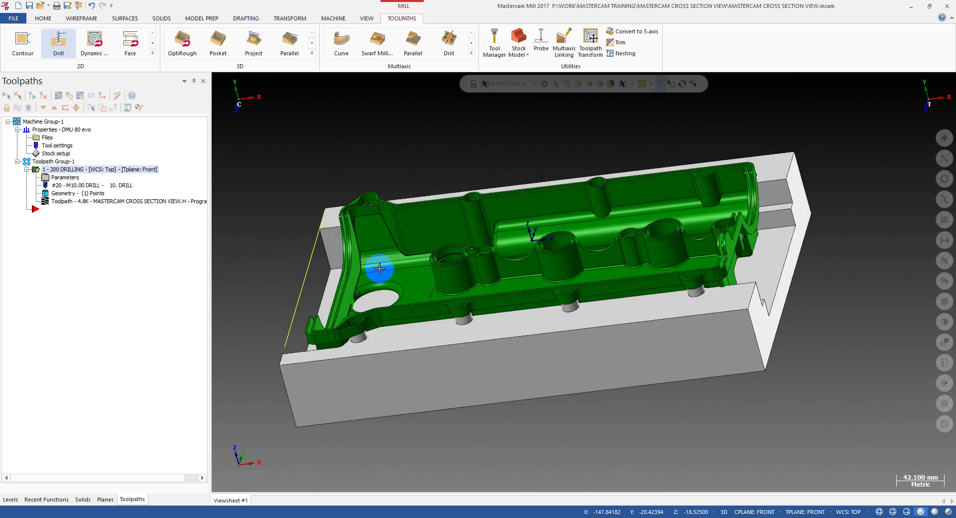
{"action": "key", "text": "alt"}
{"action": "scroll", "coordinate": [376, 265], "scroll_direction": "down", "scroll_amount": 1}
{"action": "mouse_move", "coordinate": [394, 257]}
{"action": "middle_mouse_down"}
{"action": "mouse_move", "coordinate": [513, 245]}
{"action": "mouse_move", "coordinate": [383, 221]}
{"action": "mouse_move", "coordinate": [574, 295]}
{"action": "mouse_move", "coordinate": [572, 315]}
{"action": "mouse_move", "coordinate": [533, 277]}
{"action": "mouse_move", "coordinate": [581, 317]}
{"action": "mouse_move", "coordinate": [550, 277]}
{"action": "mouse_move", "coordinate": [576, 279]}
{"action": "middle_mouse_up"}
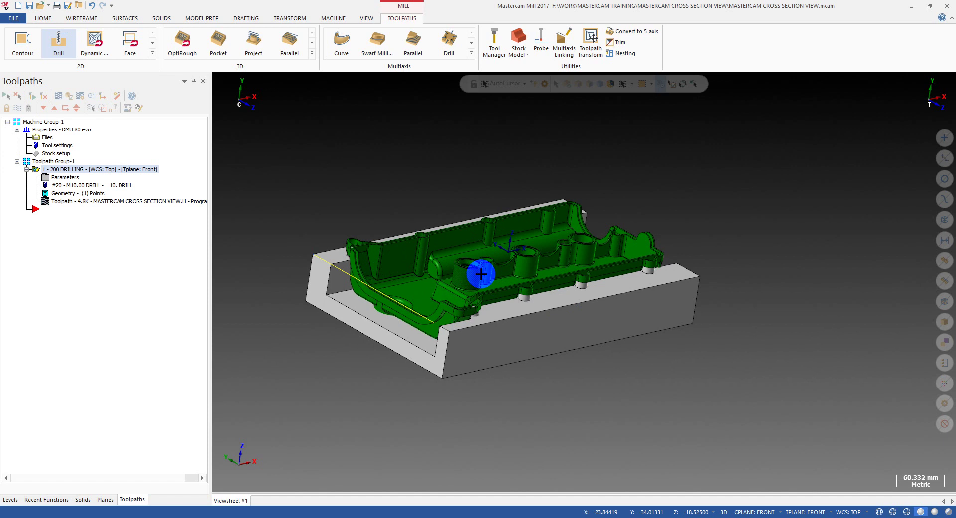
{"action": "key", "text": "ctrl+s"}
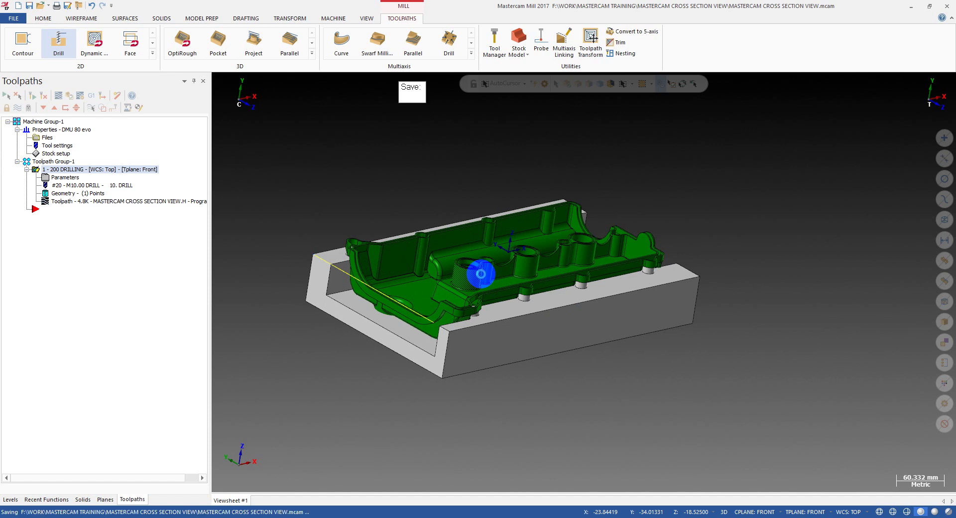
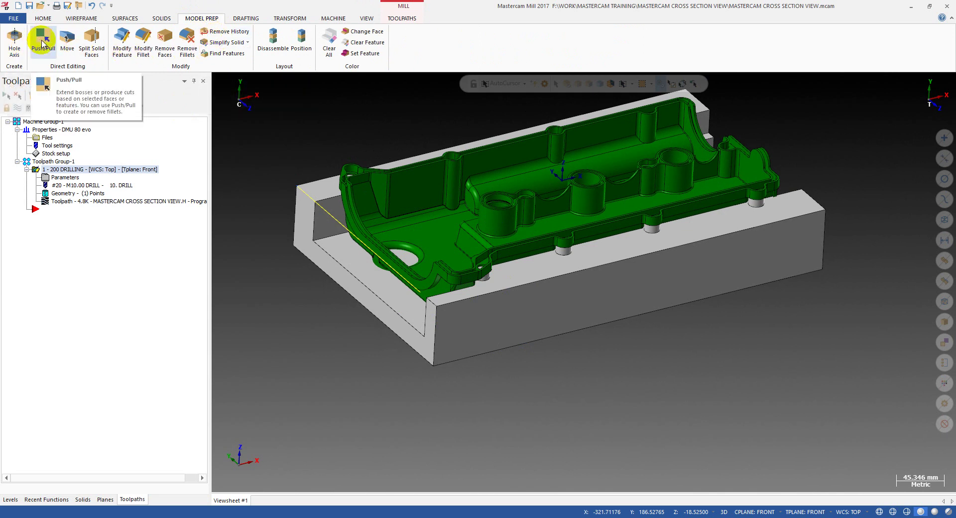
Open the Solids manager to check the operation histories of the fixture solid and the valve cover.
{"action": "left_click", "coordinate": [42, 43]}
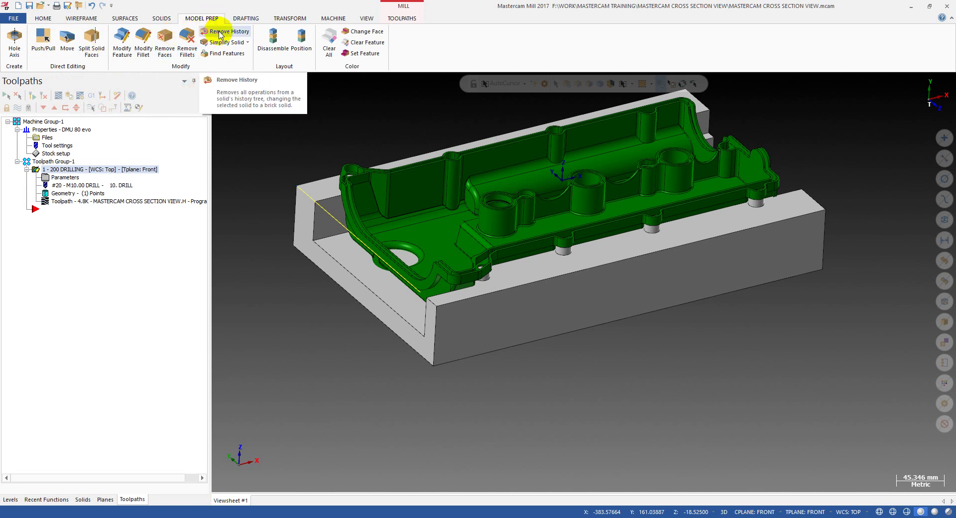
{"action": "left_click", "coordinate": [352, 267]}
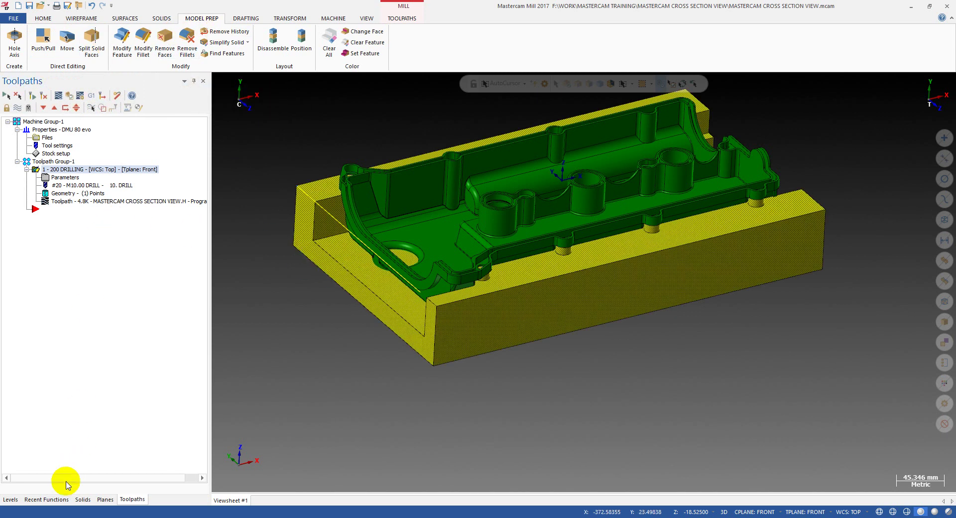
{"action": "left_click", "coordinate": [81, 500]}
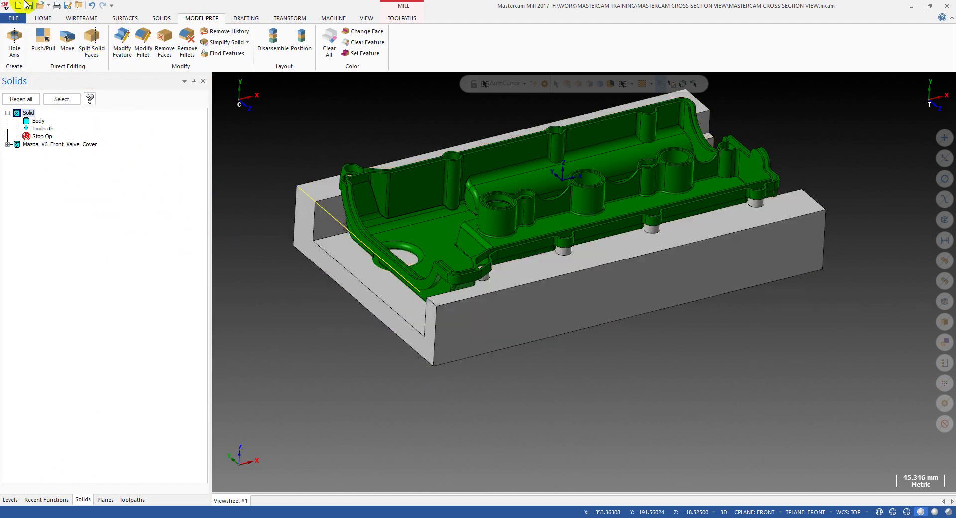
{"action": "left_click", "coordinate": [375, 234]}
{"action": "mouse_move", "coordinate": [395, 242]}
{"action": "middle_mouse_down"}
{"action": "mouse_move", "coordinate": [388, 228]}
{"action": "mouse_move", "coordinate": [517, 217]}
{"action": "mouse_move", "coordinate": [446, 231]}
{"action": "mouse_move", "coordinate": [414, 260]}
{"action": "mouse_move", "coordinate": [484, 250]}
{"action": "mouse_move", "coordinate": [433, 243]}
{"action": "mouse_move", "coordinate": [418, 248]}
{"action": "mouse_move", "coordinate": [518, 246]}
{"action": "mouse_move", "coordinate": [496, 245]}
{"action": "middle_mouse_up"}
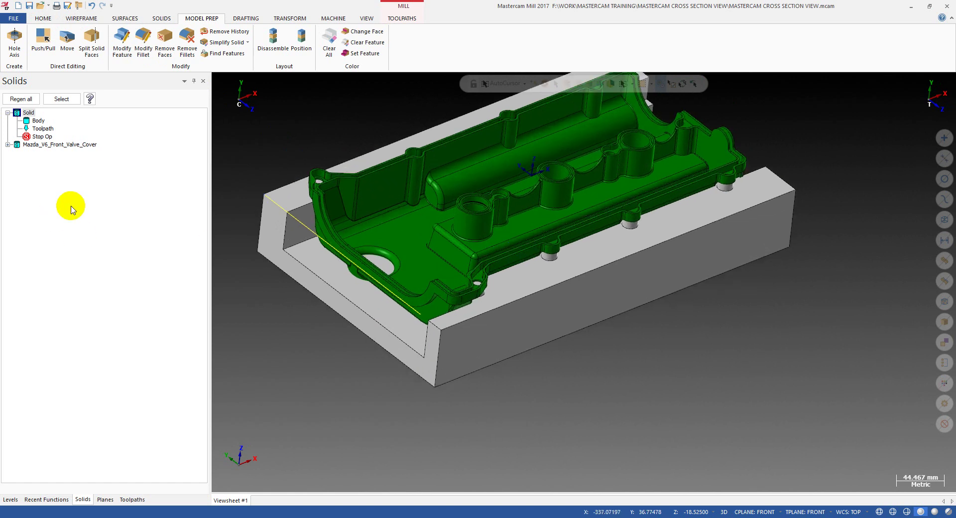
{"action": "scroll", "coordinate": [401, 248], "scroll_direction": "down", "scroll_amount": 1}
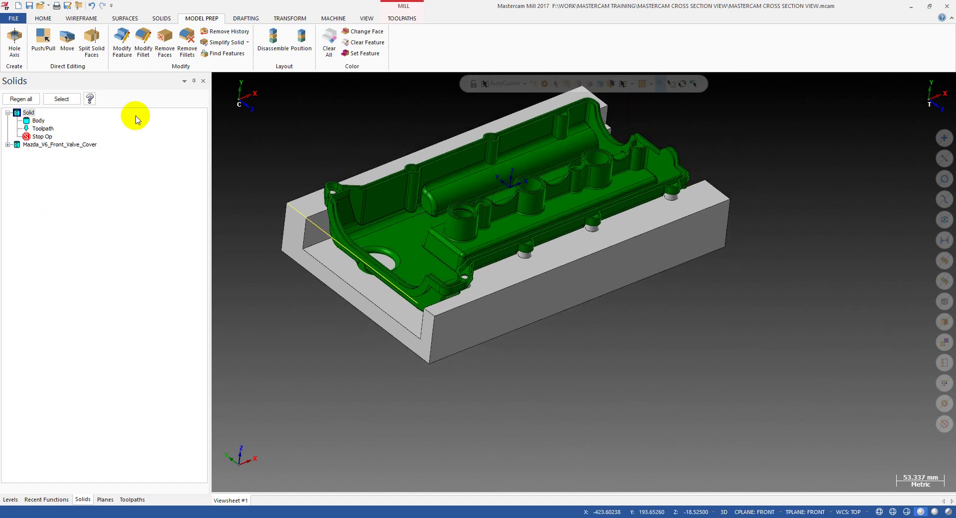
Try to push the fixture block's open-end face inward by about 95 mm with Push/Pull.
{"action": "left_click", "coordinate": [43, 42]}
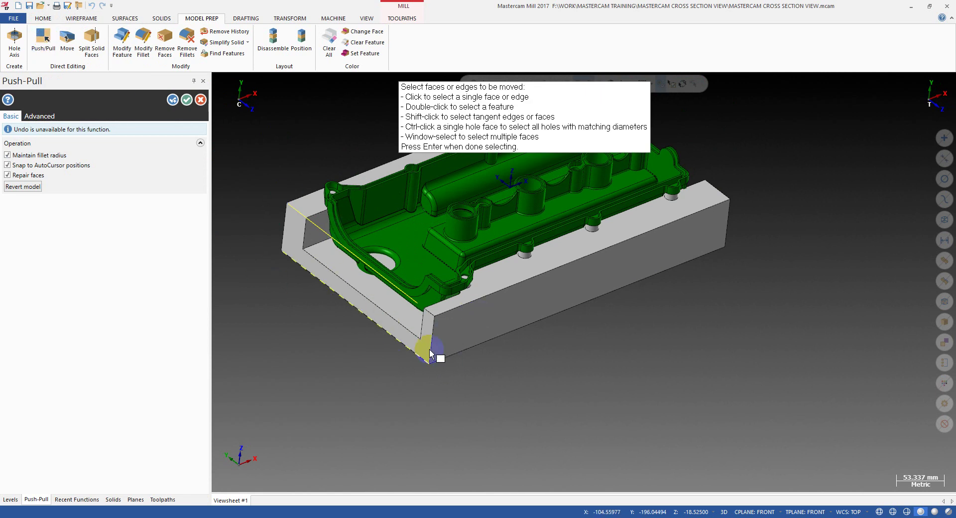
{"action": "scroll", "coordinate": [407, 348], "scroll_direction": "up", "scroll_amount": 2}
{"action": "scroll", "coordinate": [335, 326], "scroll_direction": "down", "scroll_amount": 2}
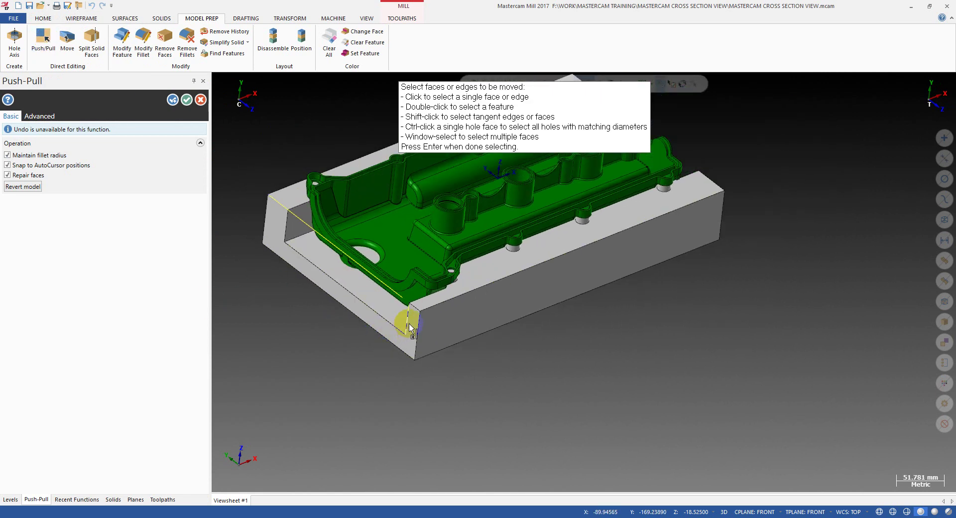
{"action": "scroll", "coordinate": [411, 325], "scroll_direction": "up", "scroll_amount": 2}
{"action": "scroll", "coordinate": [413, 329], "scroll_direction": "down", "scroll_amount": 2}
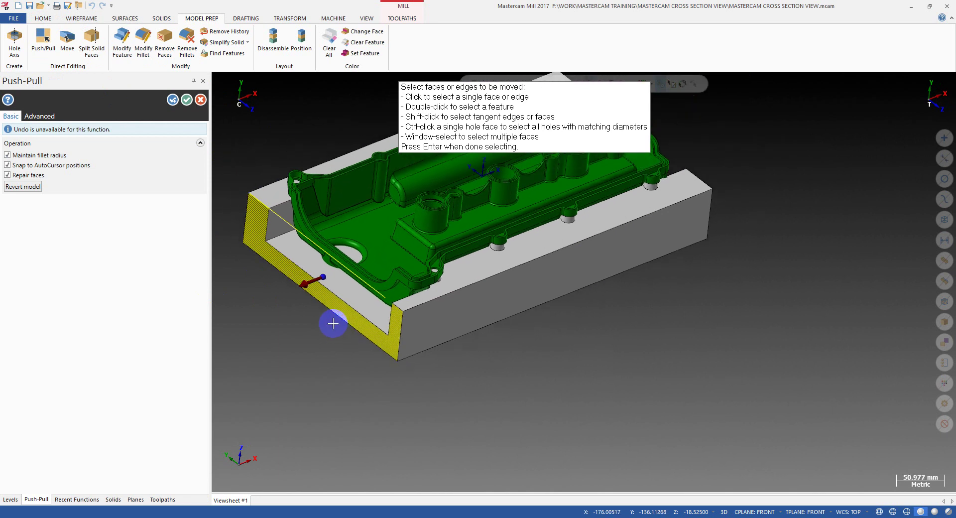
{"action": "left_click", "coordinate": [315, 278]}
{"action": "left_click", "coordinate": [314, 282]}
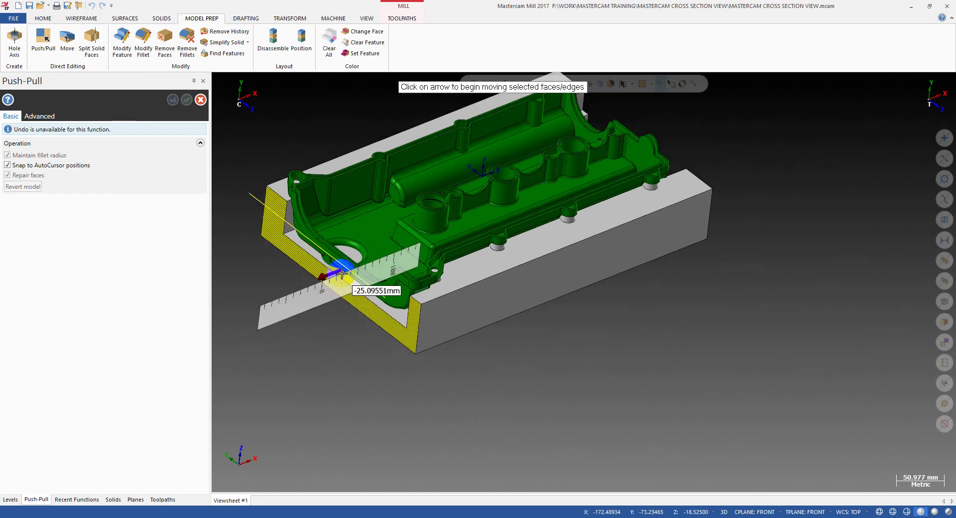
{"action": "left_click_drag", "start_coordinate": [330, 278], "coordinate": [452, 363]}
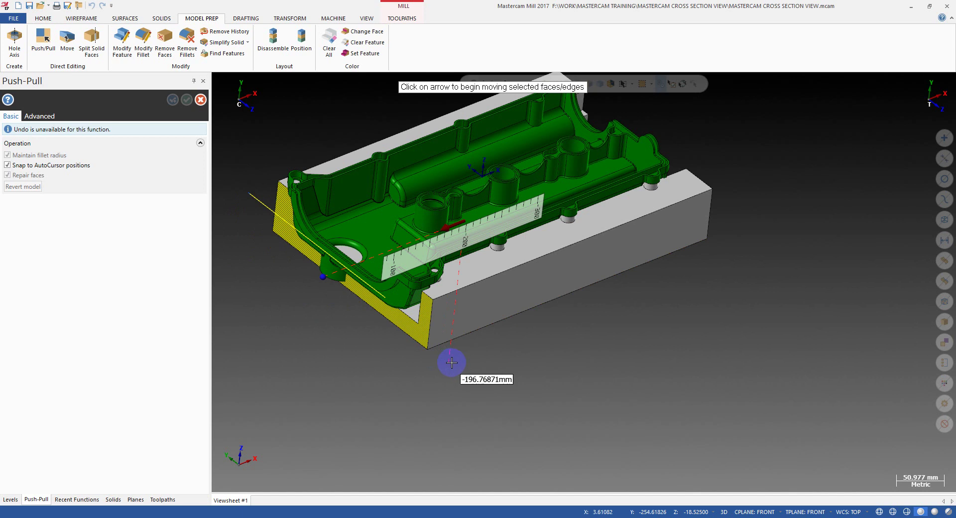
{"action": "left_click_drag", "start_coordinate": [365, 337], "coordinate": [386, 297]}
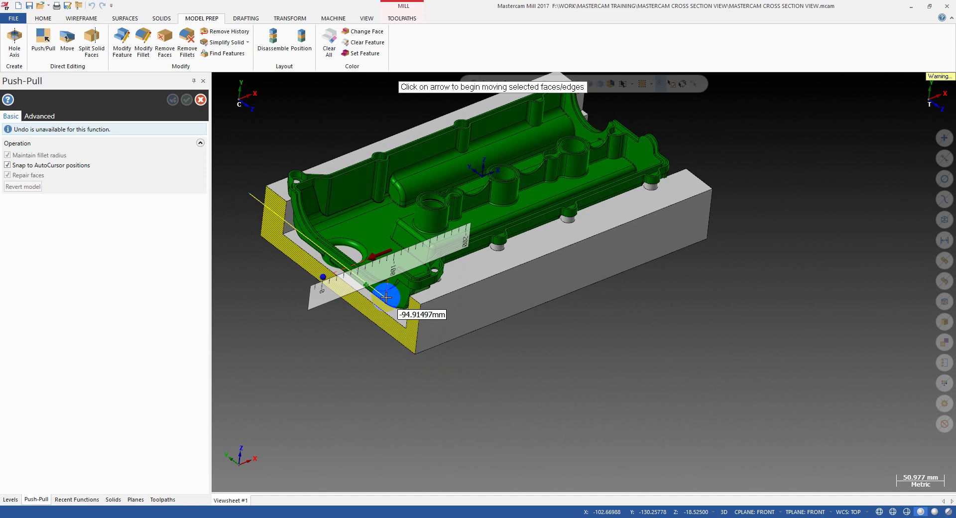
{"action": "left_click_drag", "start_coordinate": [385, 297], "coordinate": [386, 297]}
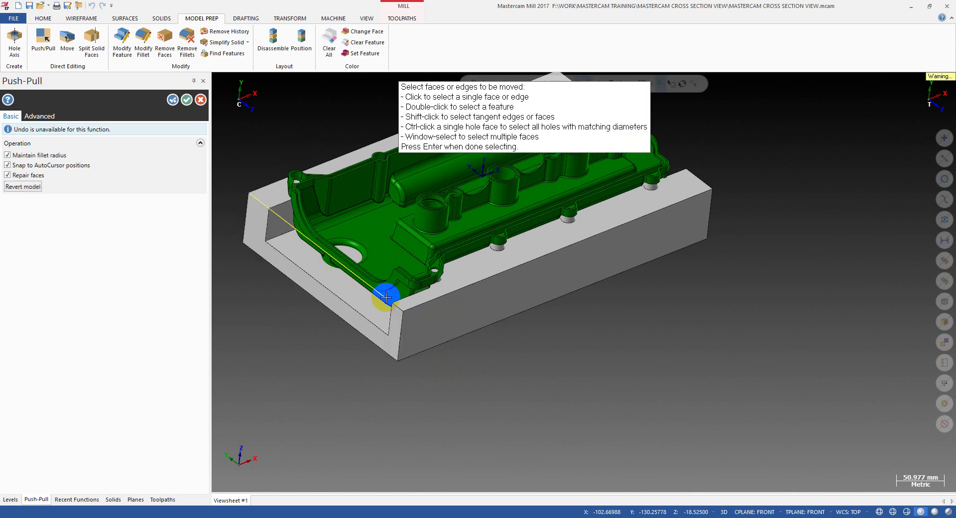
Push the fixture block's long side face inward by about 53 mm with Push/Pull.
{"action": "middle_click_drag", "start_coordinate": [482, 360], "coordinate": [437, 316]}
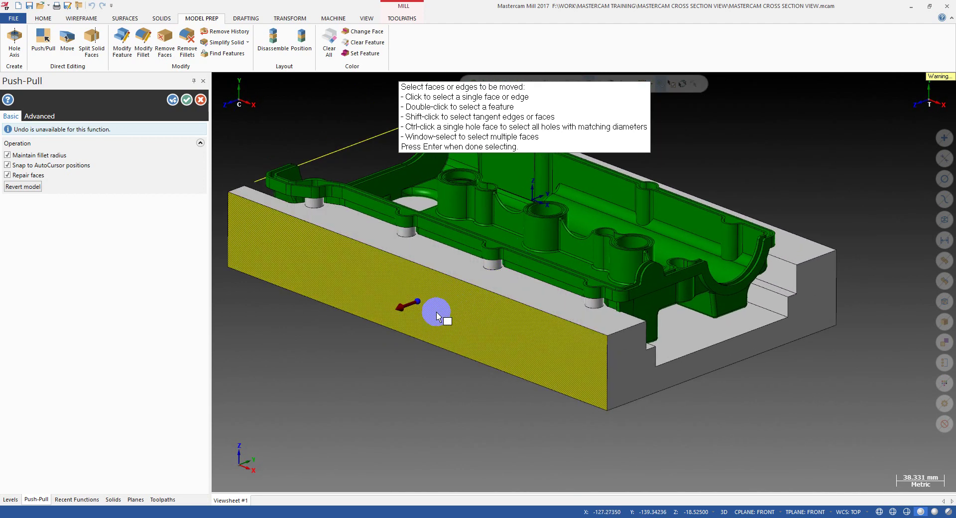
{"action": "left_click", "coordinate": [409, 305]}
{"action": "key", "text": "Return"}
{"action": "left_click_drag", "start_coordinate": [413, 305], "coordinate": [463, 387]}
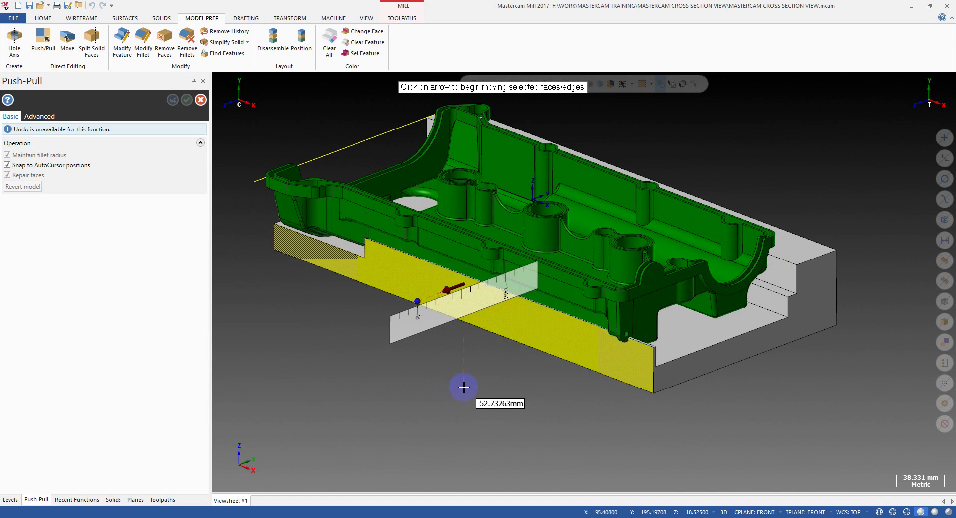
Reposition the long side face at about 42 mm inward and examine where the cut meets the cover's corner.
{"action": "scroll", "coordinate": [464, 387], "scroll_direction": "up", "scroll_amount": 3}
{"action": "scroll", "coordinate": [464, 387], "scroll_direction": "down", "scroll_amount": 2}
{"action": "scroll", "coordinate": [722, 382], "scroll_direction": "up", "scroll_amount": 3}
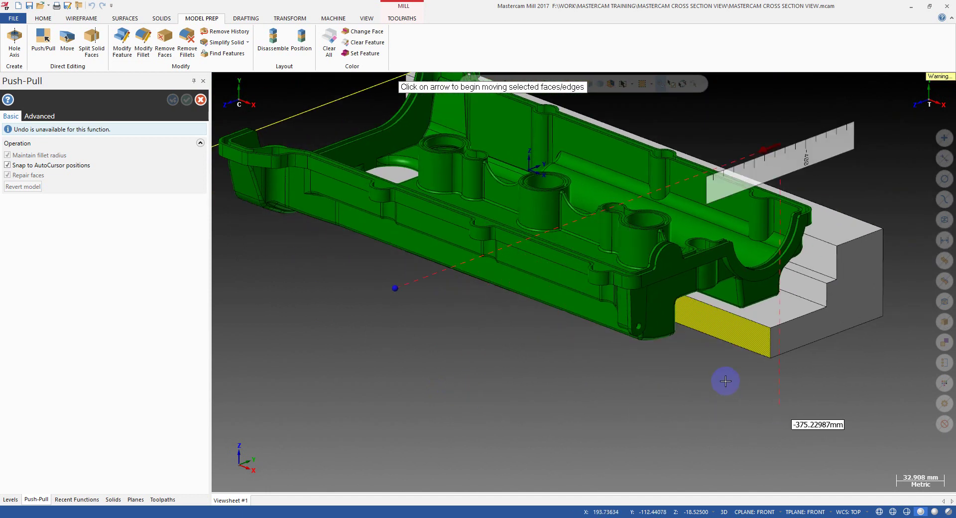
{"action": "left_click_drag", "start_coordinate": [693, 379], "coordinate": [230, 322]}
{"action": "scroll", "coordinate": [313, 270], "scroll_direction": "down", "scroll_amount": 1}
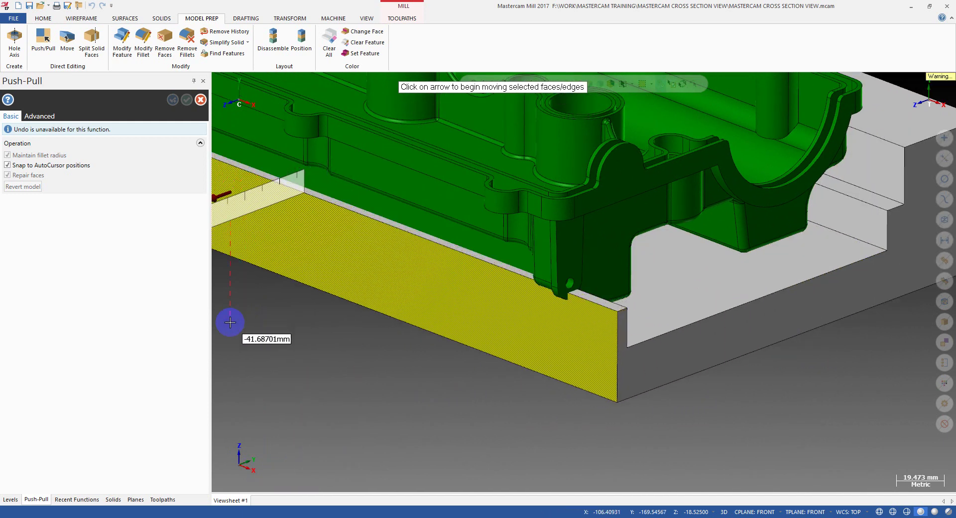
{"action": "scroll", "coordinate": [230, 322], "scroll_direction": "up", "scroll_amount": 2}
{"action": "scroll", "coordinate": [230, 322], "scroll_direction": "down", "scroll_amount": 3}
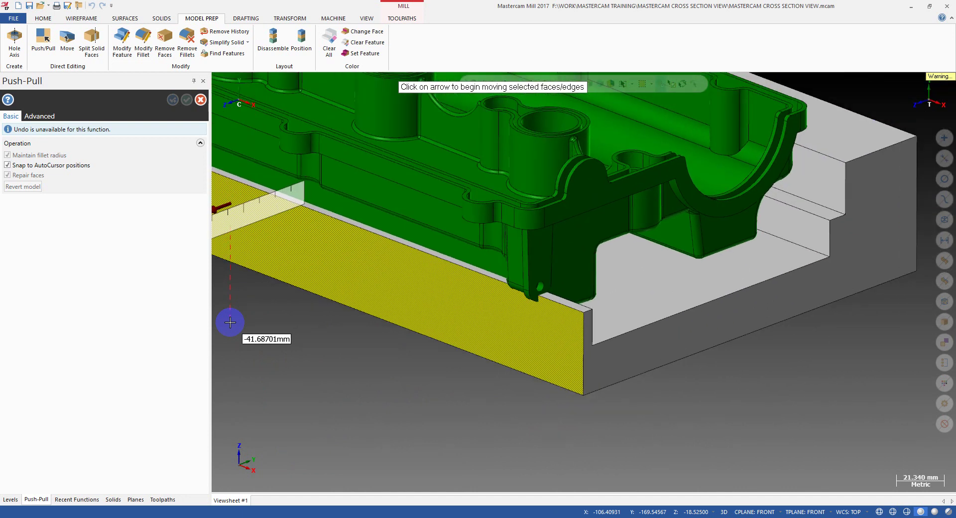
{"action": "scroll", "coordinate": [230, 322], "scroll_direction": "up", "scroll_amount": 2}
{"action": "scroll", "coordinate": [230, 322], "scroll_direction": "down", "scroll_amount": 1}
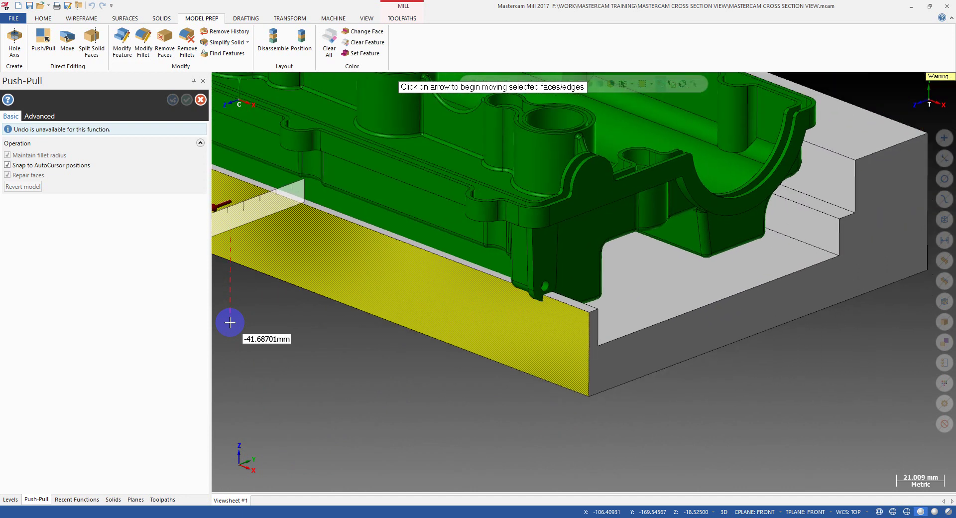
{"action": "left_click_drag", "start_coordinate": [230, 322], "coordinate": [230, 322]}
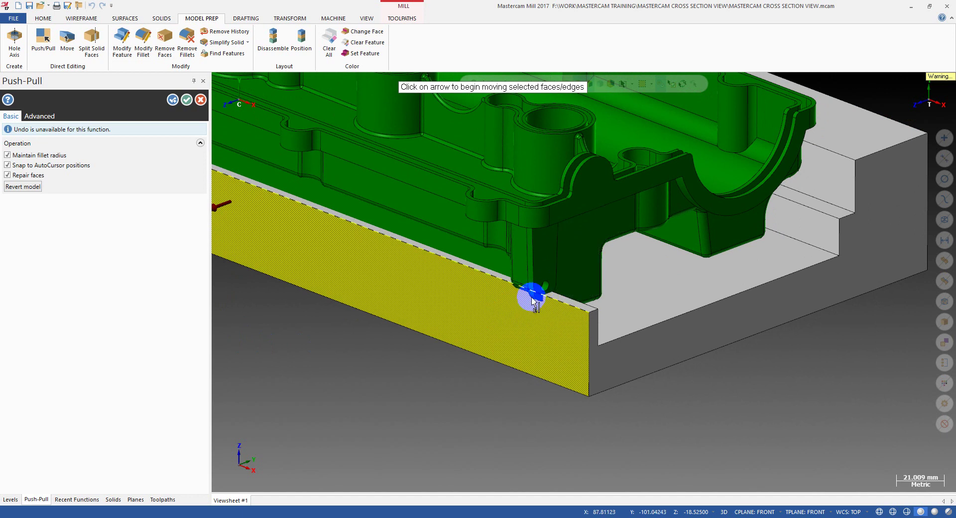
{"action": "scroll", "coordinate": [531, 296], "scroll_direction": "up", "scroll_amount": 3}
{"action": "mouse_move", "coordinate": [561, 292]}
{"action": "middle_mouse_down"}
{"action": "mouse_move", "coordinate": [704, 302]}
{"action": "mouse_move", "coordinate": [549, 293]}
{"action": "mouse_move", "coordinate": [468, 311]}
{"action": "mouse_move", "coordinate": [571, 279]}
{"action": "mouse_move", "coordinate": [555, 291]}
{"action": "middle_mouse_up"}
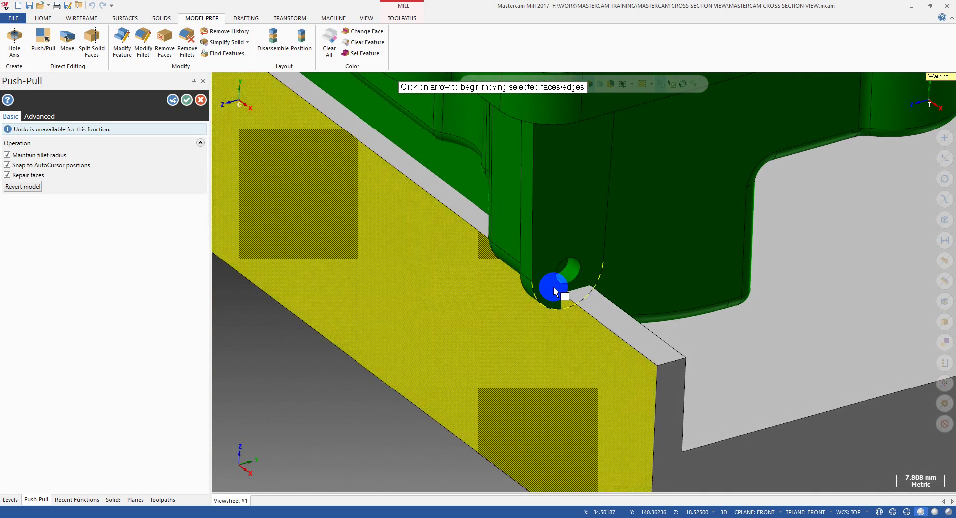
{"action": "scroll", "coordinate": [549, 289], "scroll_direction": "down", "scroll_amount": 8}
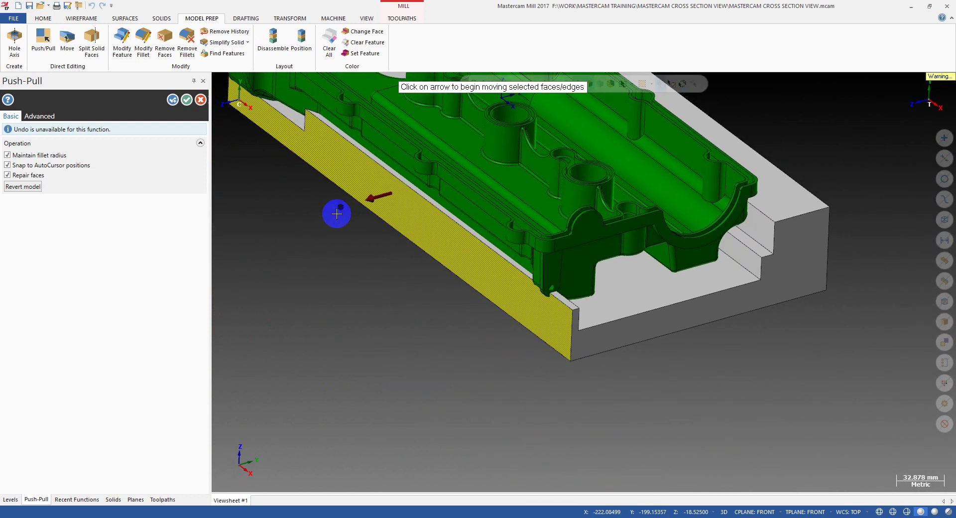
Ease the long side face outward so it cuts through the row of support pins, and examine the pin nearest the stepped end.
{"action": "left_click", "coordinate": [384, 197]}
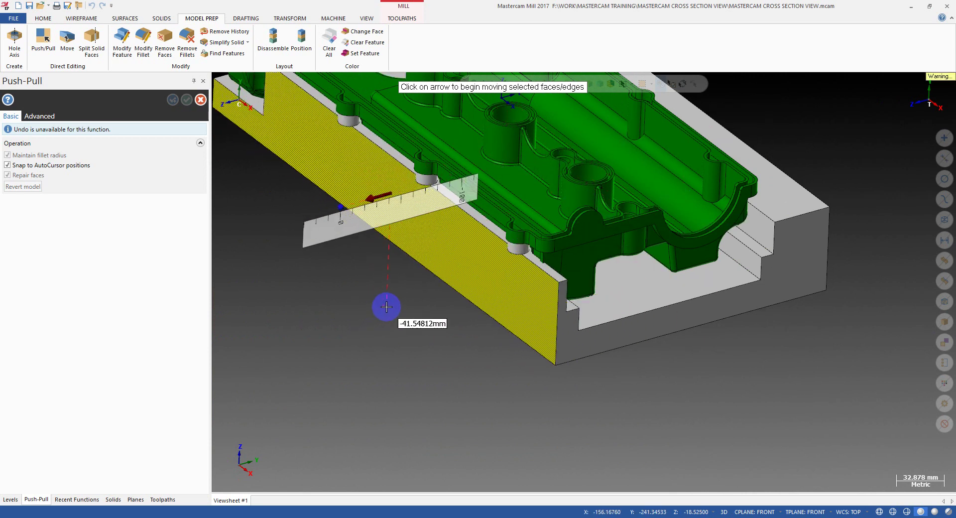
{"action": "scroll", "coordinate": [387, 307], "scroll_direction": "up", "scroll_amount": 1}
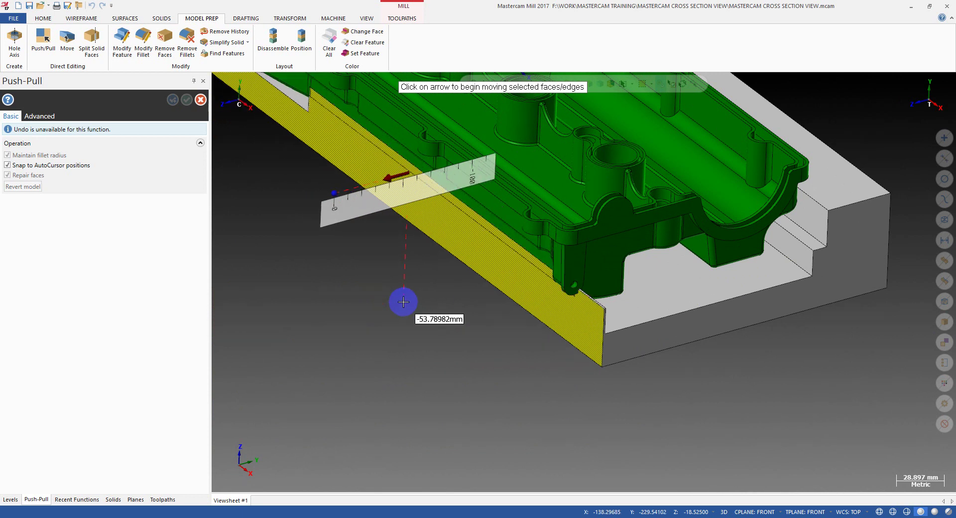
{"action": "left_click", "coordinate": [379, 313]}
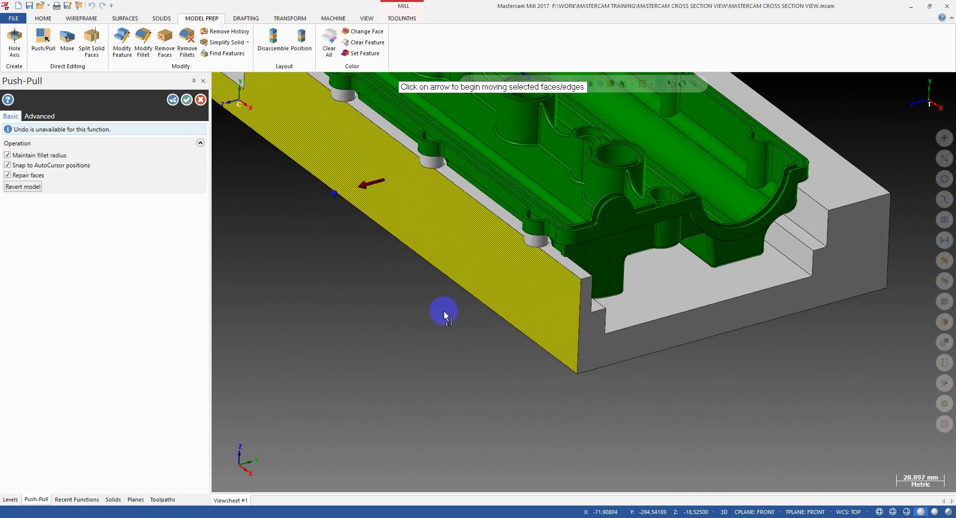
{"action": "scroll", "coordinate": [550, 229], "scroll_direction": "up", "scroll_amount": 4}
{"action": "mouse_move", "coordinate": [539, 257]}
{"action": "middle_mouse_down"}
{"action": "mouse_move", "coordinate": [543, 227]}
{"action": "mouse_move", "coordinate": [546, 254]}
{"action": "middle_mouse_up"}
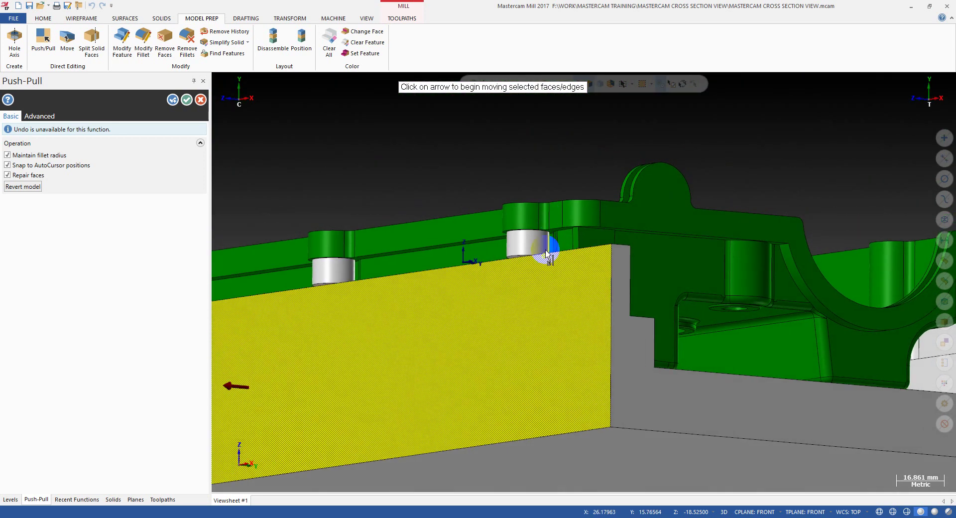
{"action": "scroll", "coordinate": [530, 259], "scroll_direction": "up", "scroll_amount": 3}
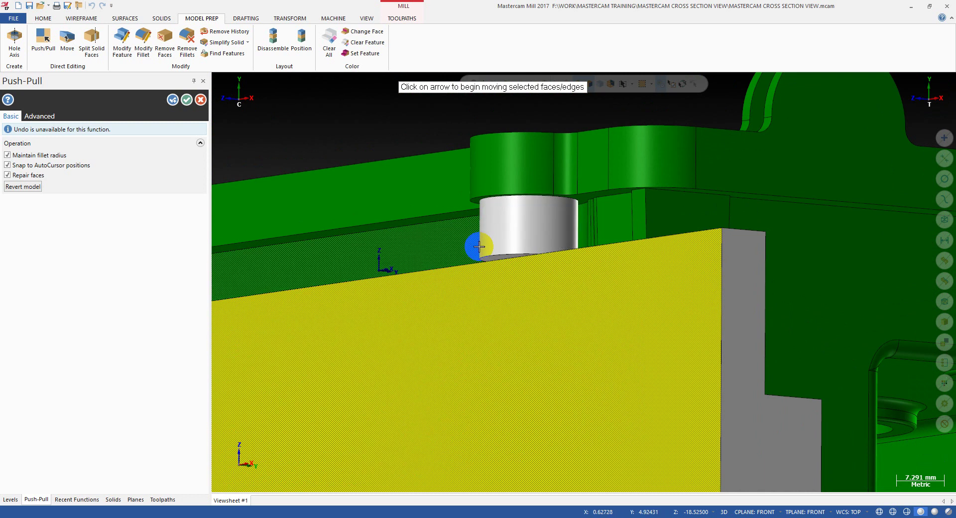
{"action": "scroll", "coordinate": [529, 230], "scroll_direction": "down", "scroll_amount": 6}
{"action": "middle_click_drag", "start_coordinate": [524, 254], "coordinate": [529, 283]}
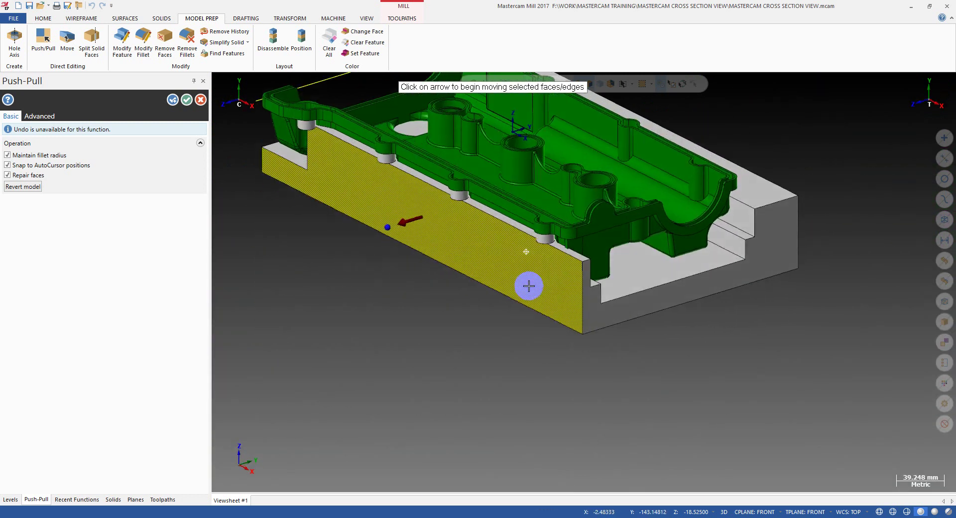
Pull the long side face outward beyond its original position.
{"action": "left_click", "coordinate": [407, 221]}
{"action": "left_click", "coordinate": [364, 239]}
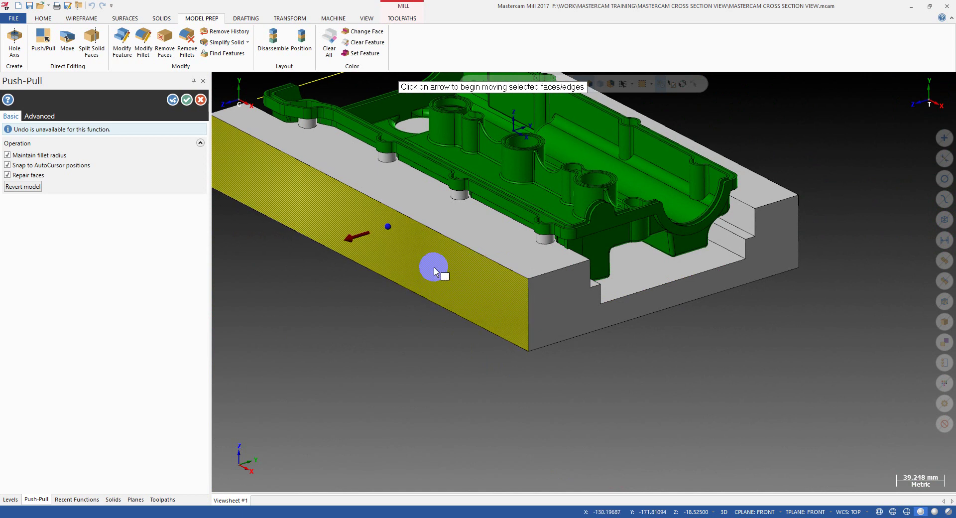
{"action": "left_click", "coordinate": [530, 268]}
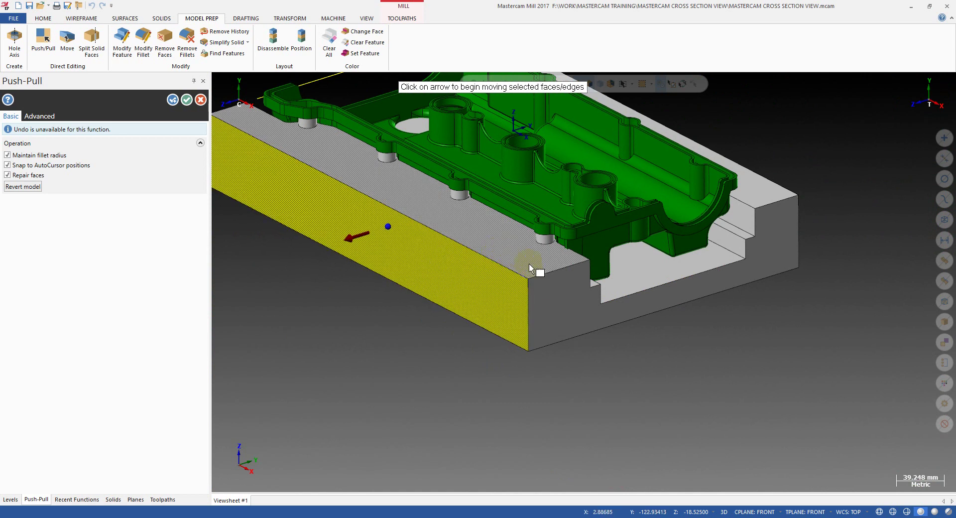
{"action": "left_click", "coordinate": [495, 262]}
{"action": "left_click", "coordinate": [554, 244]}
Push the long side face back inward by about 36 mm and check the cut at the support pins.
{"action": "left_click", "coordinate": [355, 235]}
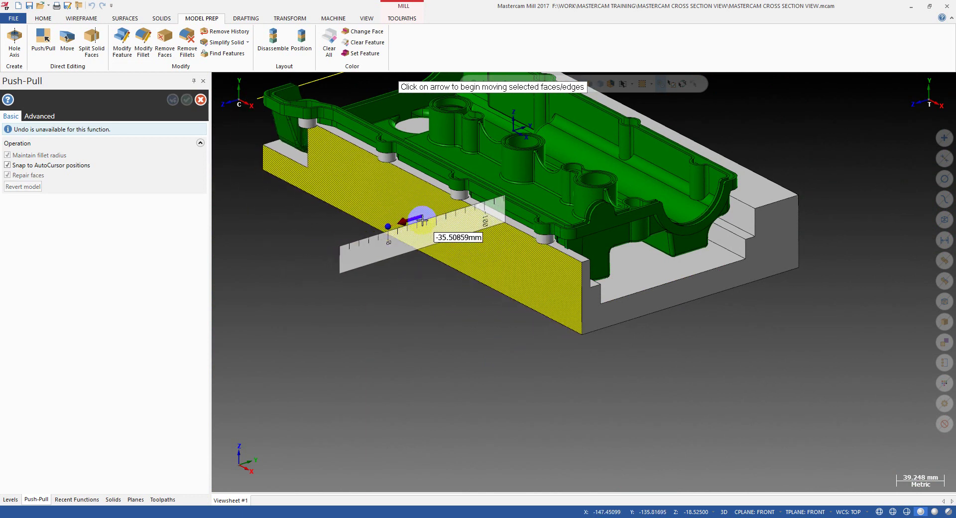
{"action": "left_click", "coordinate": [504, 237]}
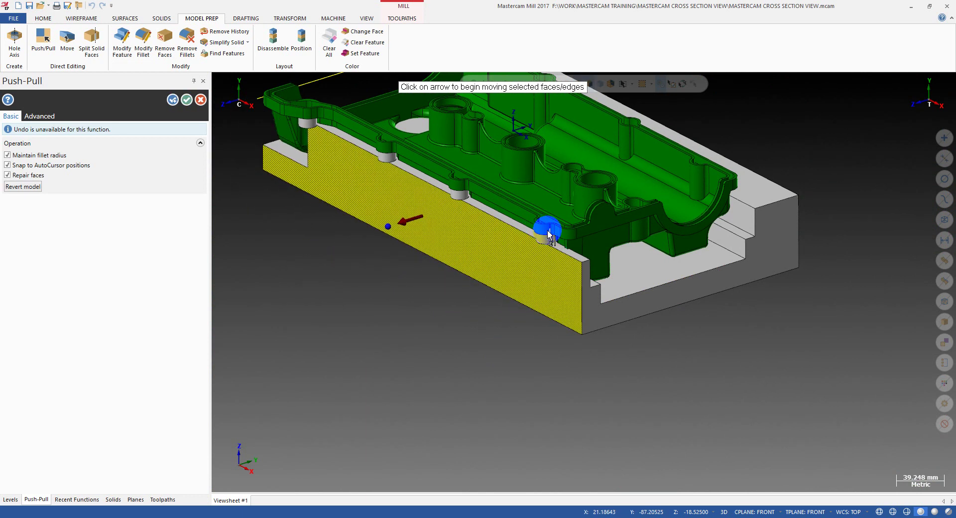
{"action": "scroll", "coordinate": [547, 233], "scroll_direction": "up", "scroll_amount": 3}
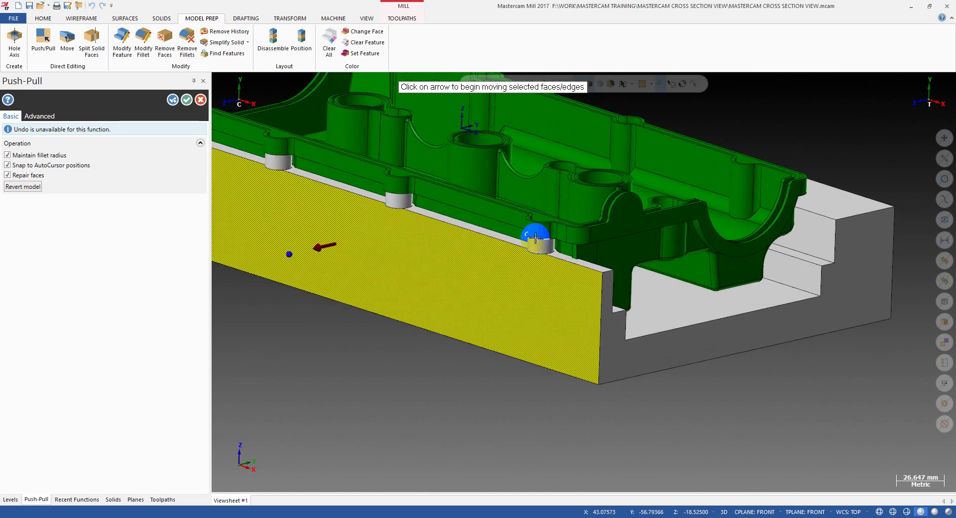
{"action": "scroll", "coordinate": [536, 238], "scroll_direction": "down", "scroll_amount": 6}
Return the long side face to its original position and finish moving it.
{"action": "left_click", "coordinate": [436, 260]}
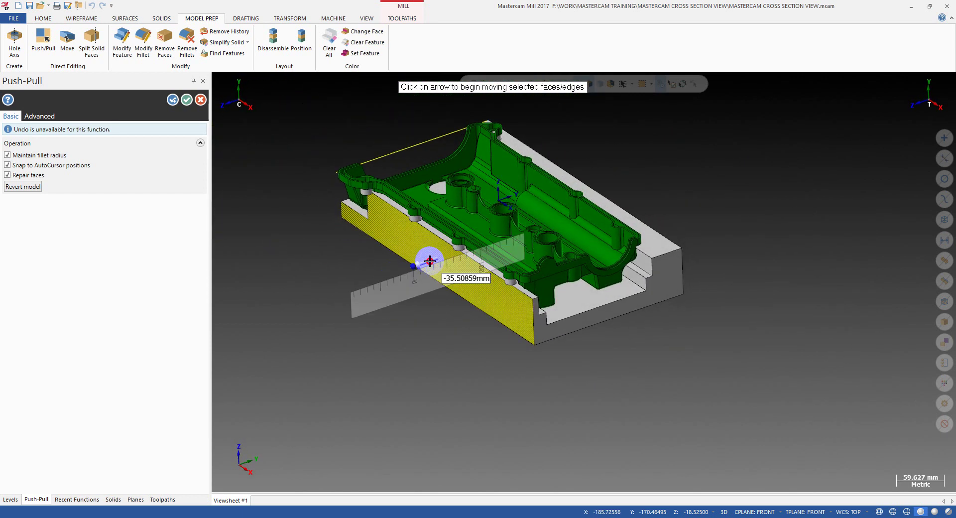
{"action": "left_click", "coordinate": [430, 260]}
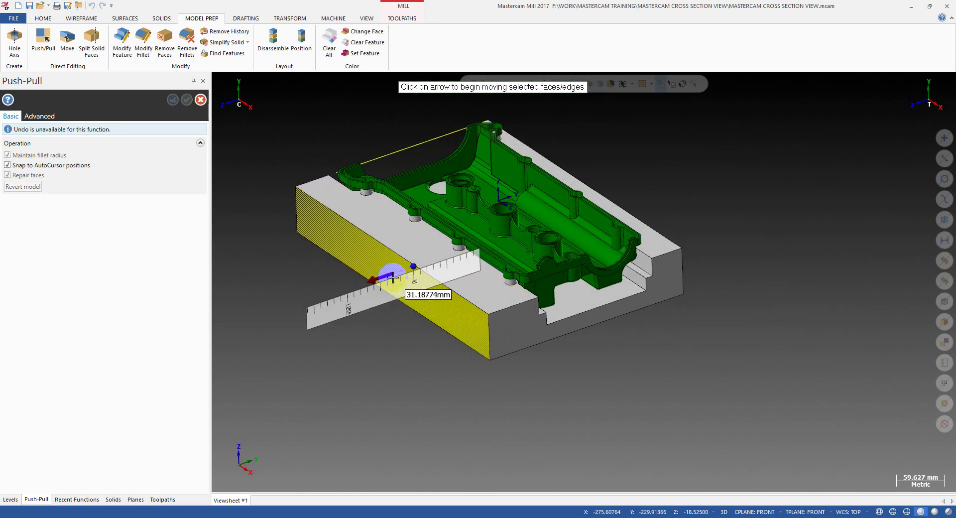
{"action": "left_click", "coordinate": [366, 292]}
{"action": "key", "text": "Return"}
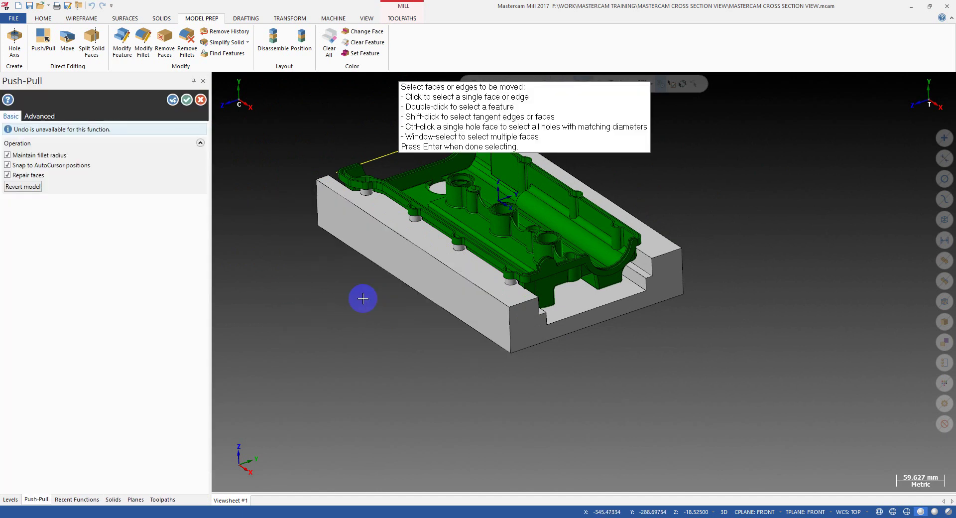
Push the fixture block's stepped end face inward by 50 mm.
{"action": "scroll", "coordinate": [589, 315], "scroll_direction": "up", "scroll_amount": 3}
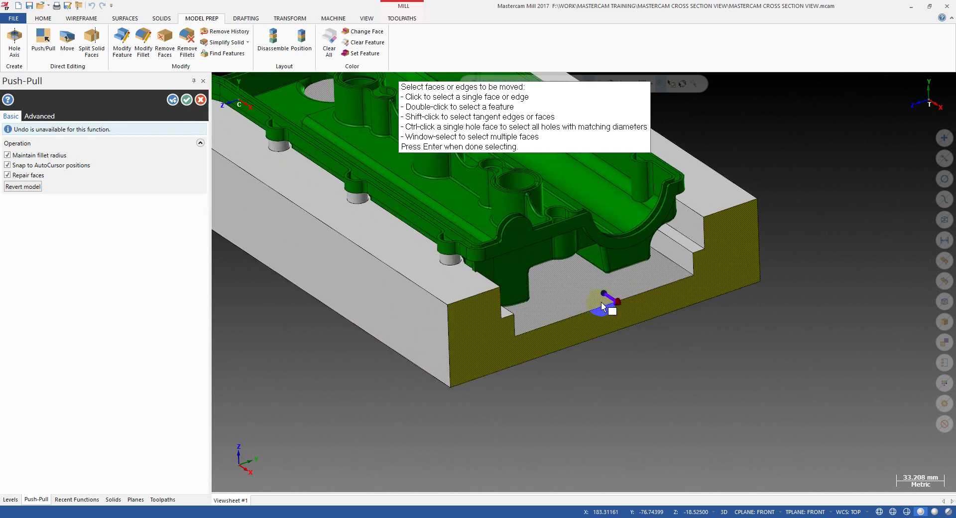
{"action": "left_click", "coordinate": [606, 295]}
{"action": "left_click", "coordinate": [607, 296]}
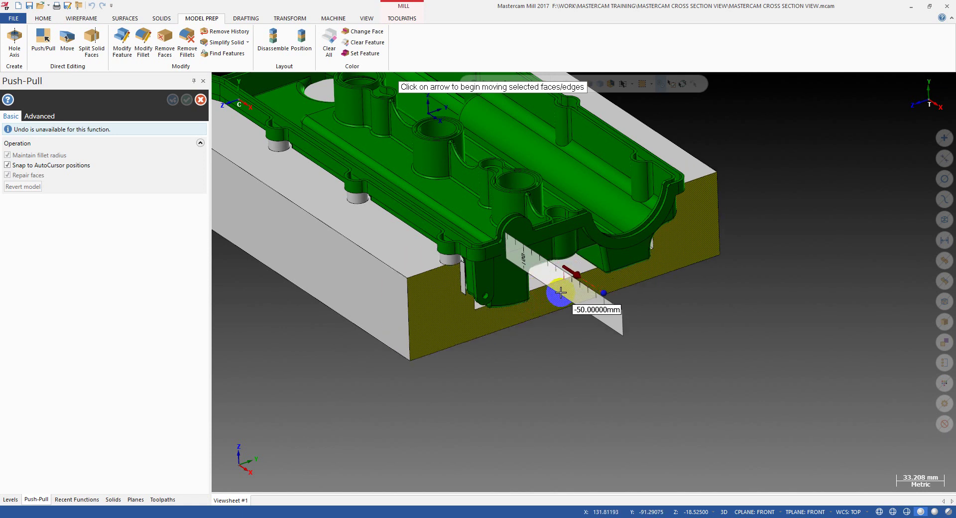
{"action": "left_click", "coordinate": [559, 291]}
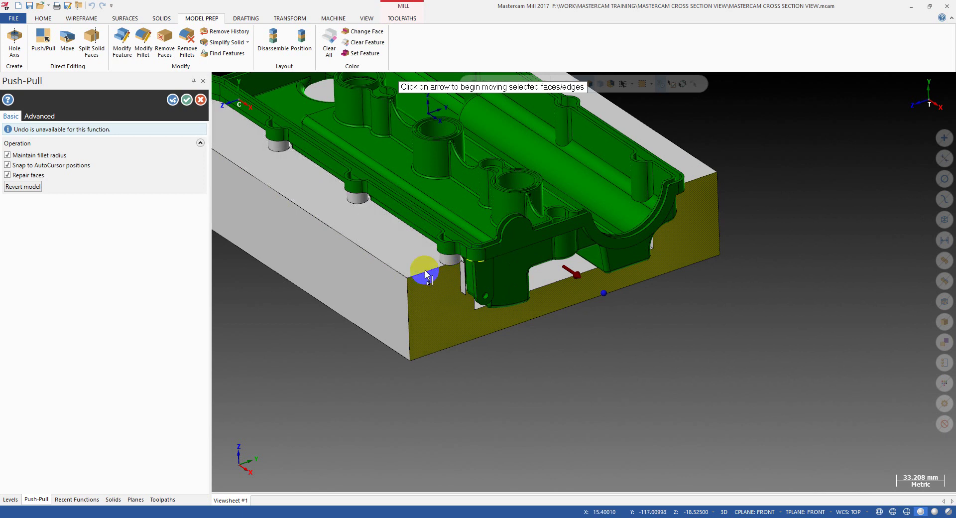
Restore the stepped end face to its original position and finish Push/Pull.
{"action": "scroll", "coordinate": [554, 326], "scroll_direction": "down", "scroll_amount": 2}
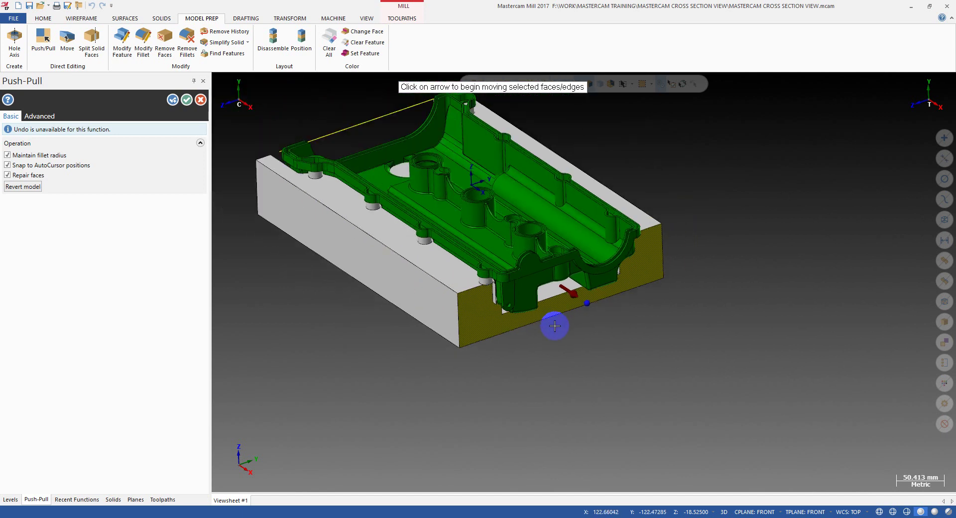
{"action": "left_click", "coordinate": [567, 293]}
{"action": "key", "text": "Return"}
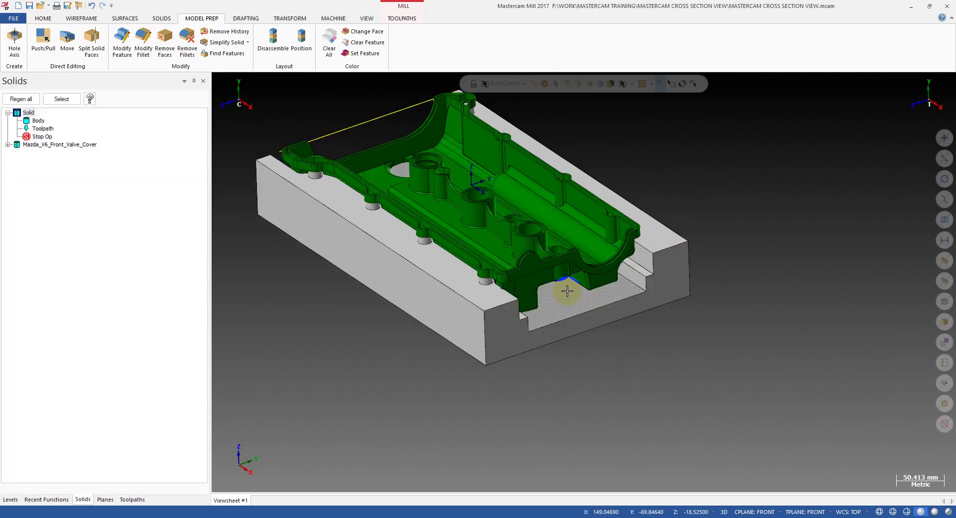
Examine the full fixture block and cover from the long side and the open end.
{"action": "scroll", "coordinate": [424, 265], "scroll_direction": "up", "scroll_amount": 1}
{"action": "middle_click_drag", "start_coordinate": [423, 264], "coordinate": [357, 275]}
{"action": "scroll", "coordinate": [675, 250], "scroll_direction": "down", "scroll_amount": 2}
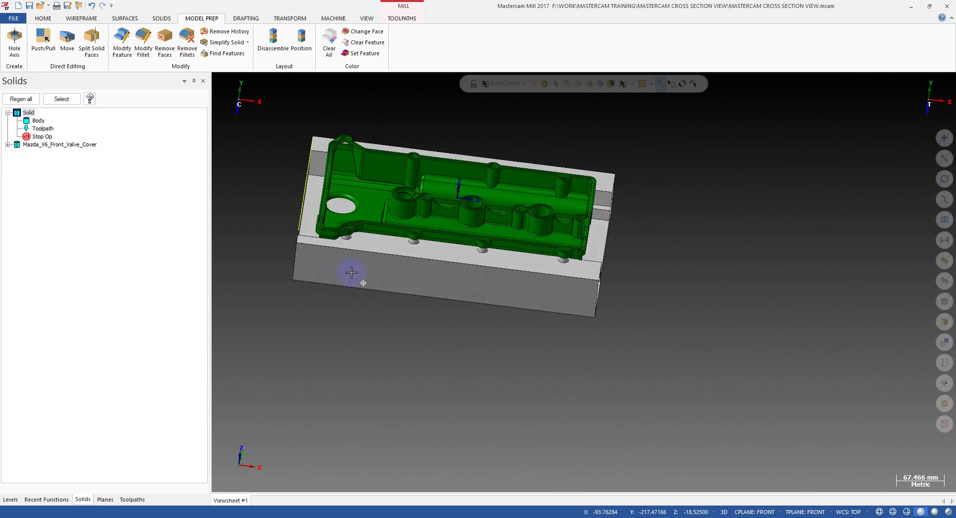
{"action": "scroll", "coordinate": [273, 137], "scroll_direction": "up", "scroll_amount": 2}
{"action": "middle_click_drag", "start_coordinate": [273, 137], "coordinate": [376, 206]}
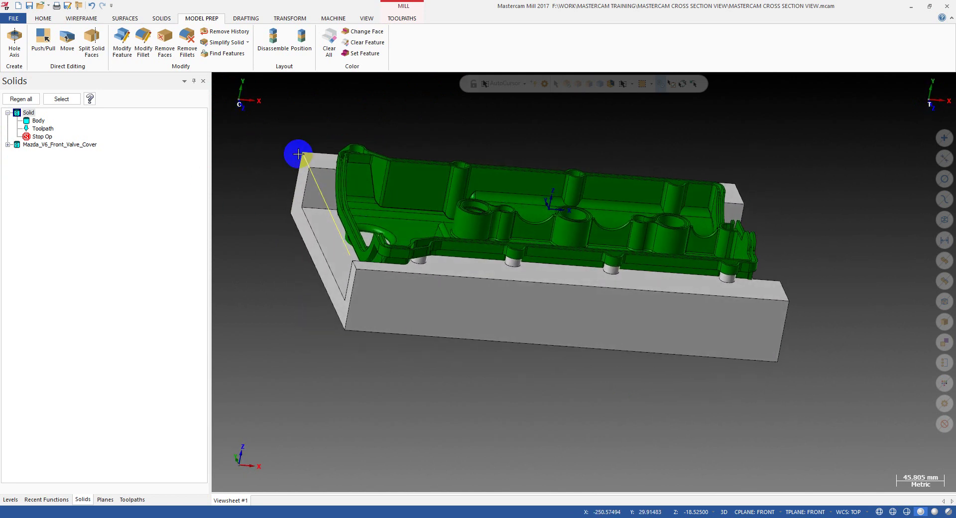
{"action": "middle_click_drag", "start_coordinate": [301, 123], "coordinate": [313, 150]}
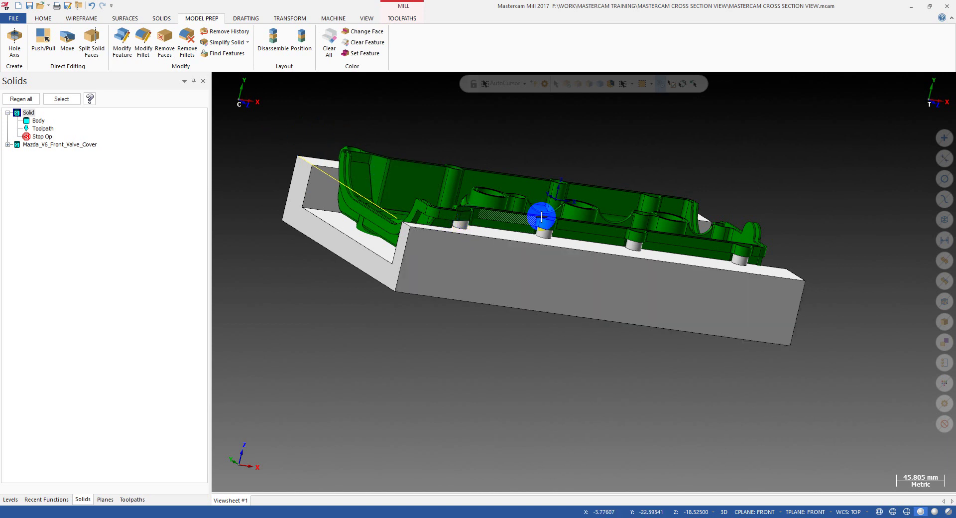
{"action": "mouse_move", "coordinate": [538, 235]}
{"action": "middle_mouse_down"}
{"action": "mouse_move", "coordinate": [418, 232]}
{"action": "mouse_move", "coordinate": [404, 245]}
{"action": "middle_mouse_up"}
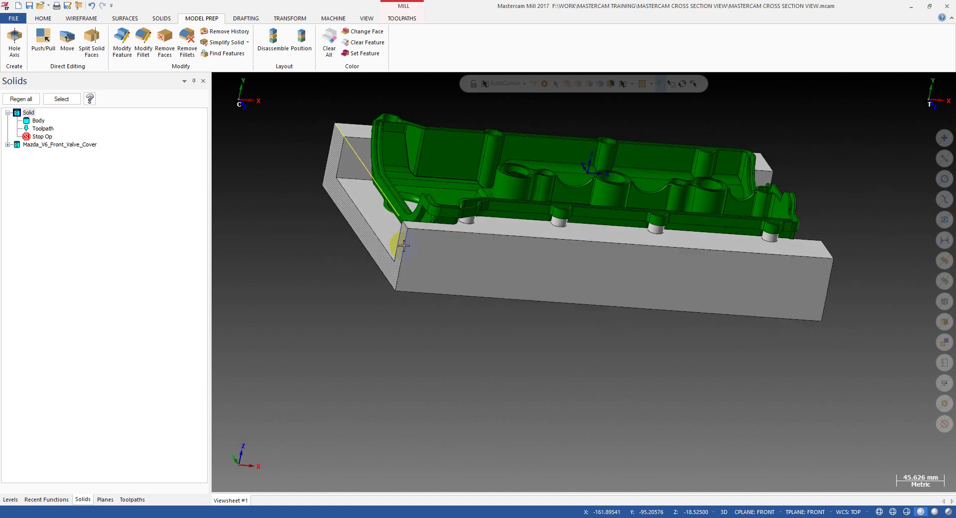
Examine the cover and fixture block in the top view, including the block's upper corner beyond the cover.
{"action": "key", "text": "alt+1"}
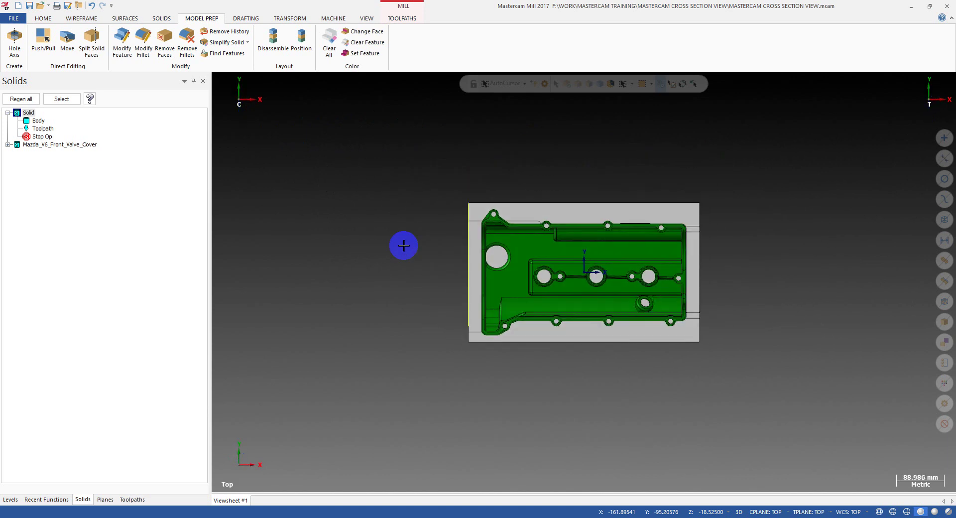
{"action": "scroll", "coordinate": [864, 287], "scroll_direction": "up", "scroll_amount": 4}
{"action": "middle_click_drag", "start_coordinate": [637, 214], "coordinate": [616, 212]}
{"action": "key", "text": "alt+1"}
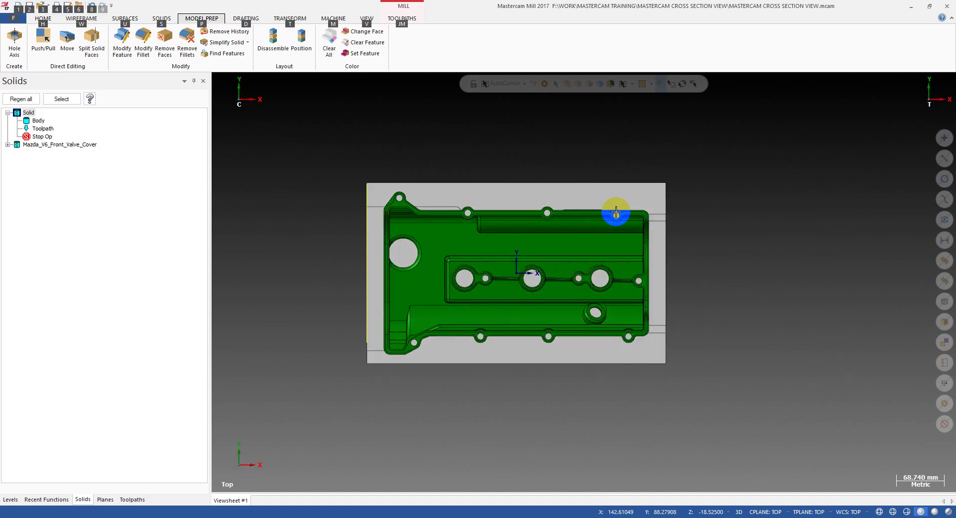
{"action": "scroll", "coordinate": [779, 139], "scroll_direction": "up", "scroll_amount": 2}
{"action": "middle_click_drag", "start_coordinate": [533, 173], "coordinate": [596, 215]}
{"action": "key", "text": "alt+1"}
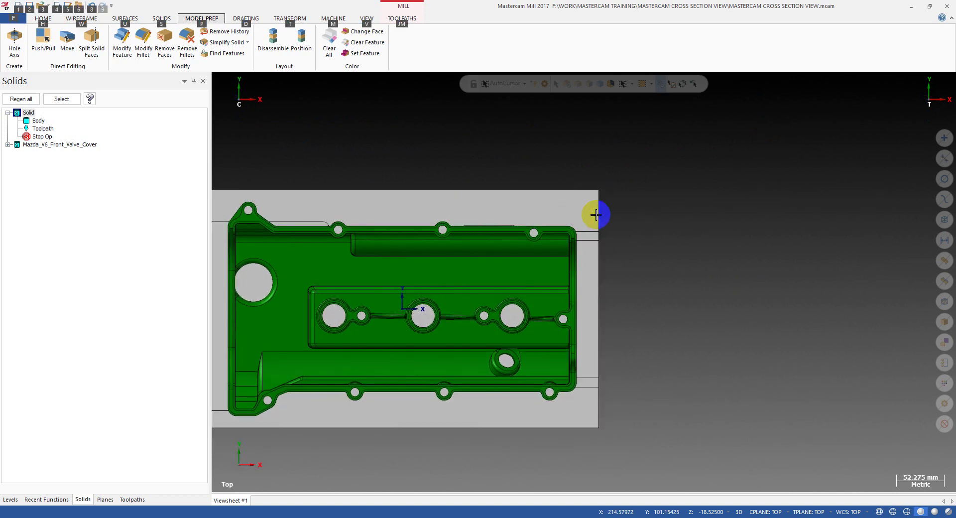
Sketch a rectangle about 14 mm wide and 260 mm long against the fixture block's short end, starting at its upper corner.
{"action": "scroll", "coordinate": [710, 276], "scroll_direction": "down", "scroll_amount": 2}
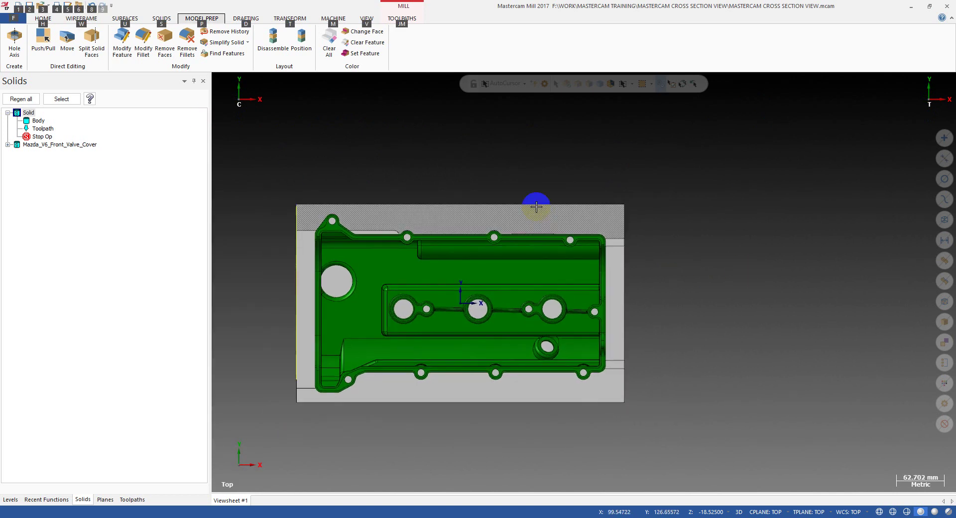
{"action": "left_click", "coordinate": [74, 20]}
{"action": "left_click", "coordinate": [296, 38]}
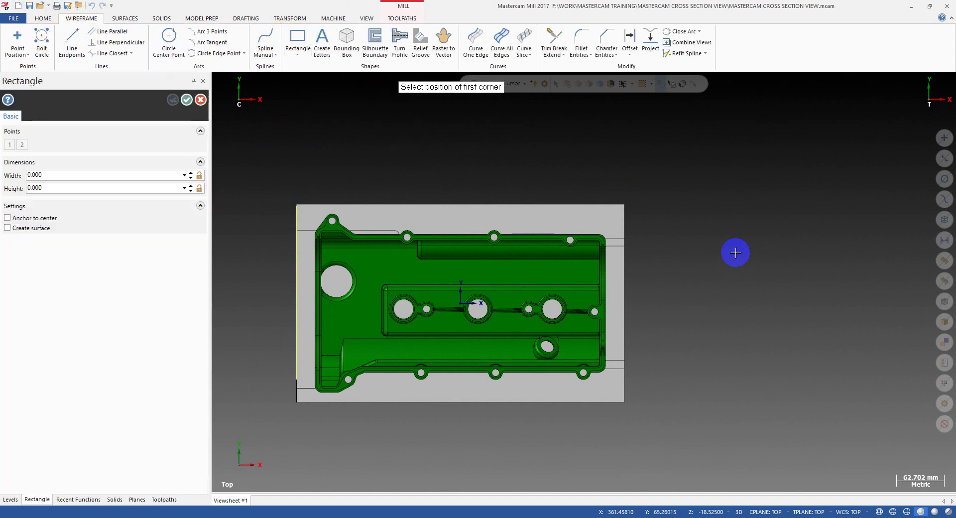
{"action": "scroll", "coordinate": [735, 252], "scroll_direction": "up", "scroll_amount": 1}
{"action": "left_click", "coordinate": [614, 198]}
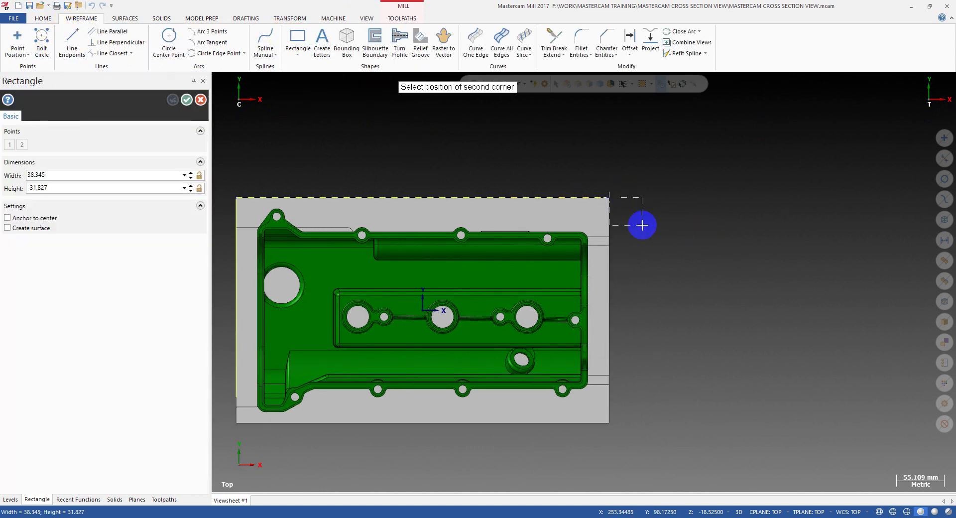
{"action": "left_click", "coordinate": [620, 423]}
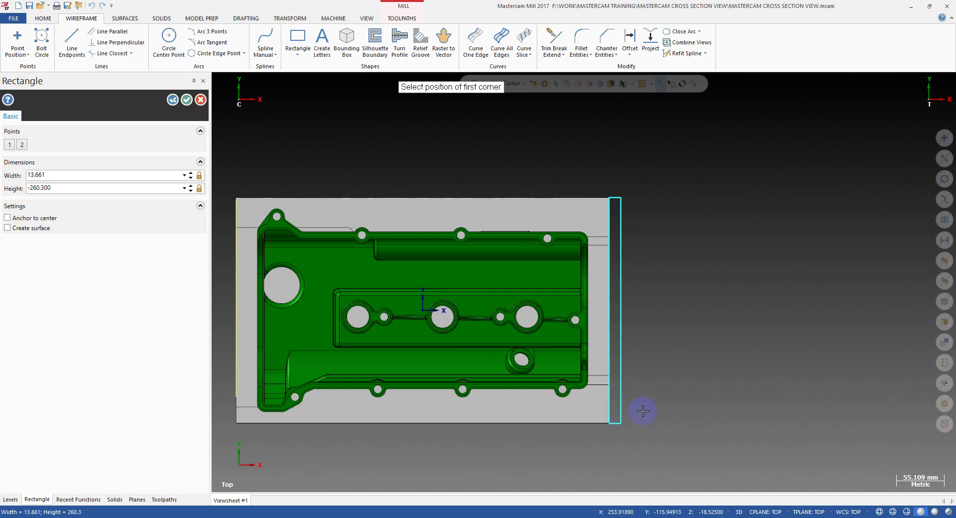
Set the rectangle's width to 5 mm and its height to -260 mm, and accept it.
{"action": "type", "text": "5"}
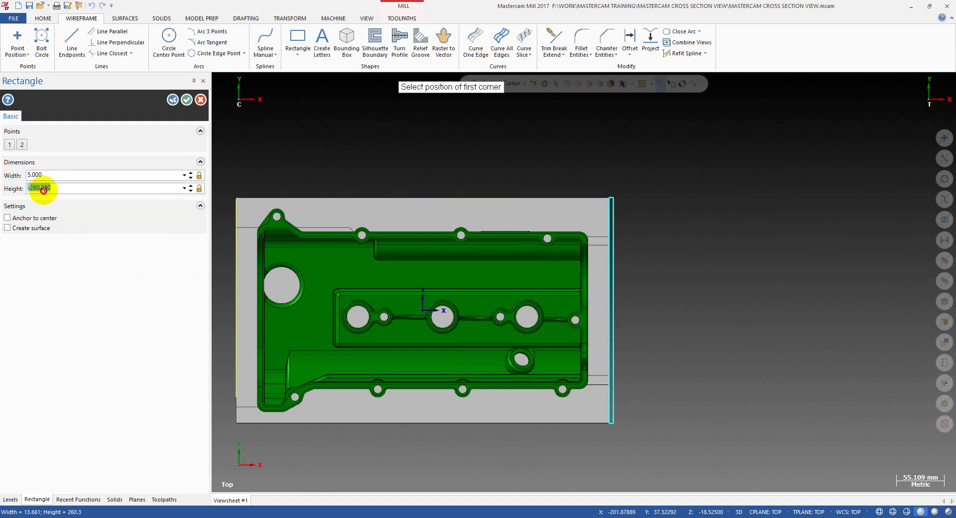
{"action": "left_click", "coordinate": [44, 191]}
{"action": "type", "text": "-260"}
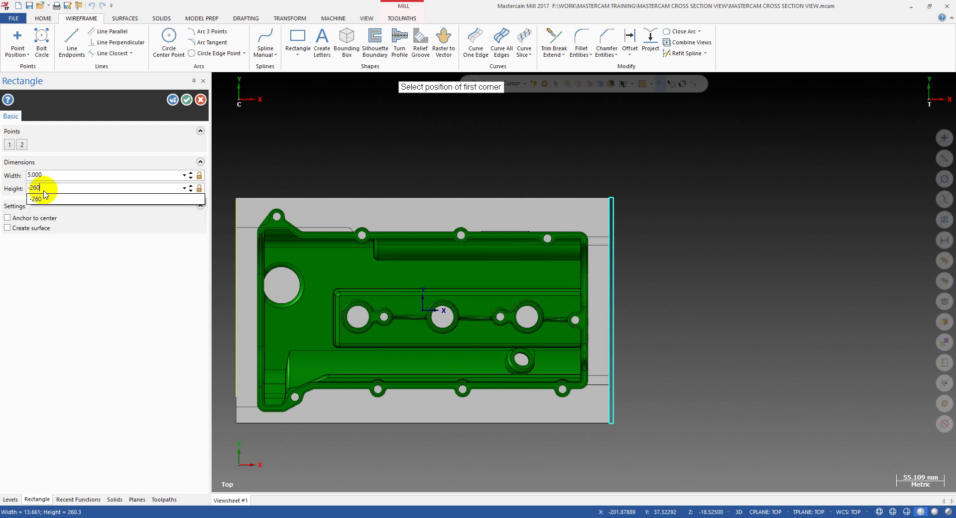
{"action": "key", "text": "Return"}
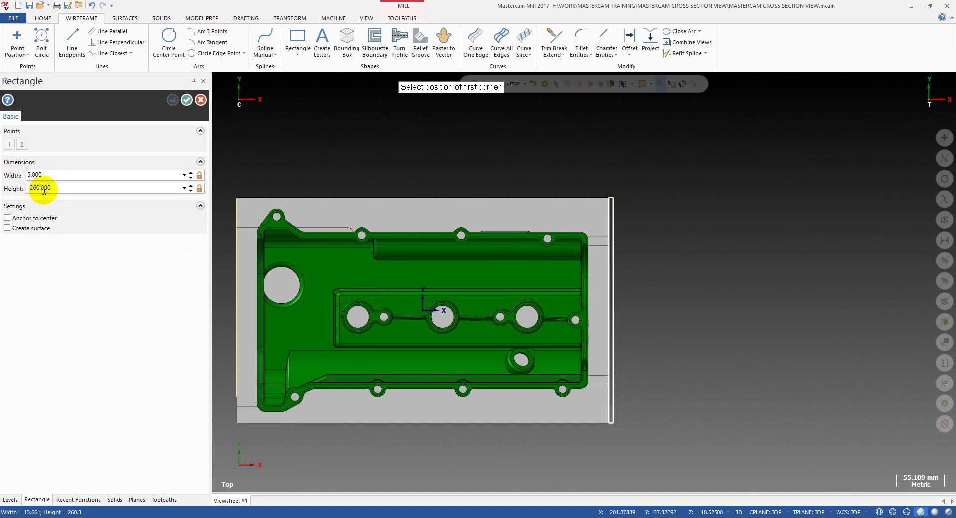
Move the thin rectangle with Dynamic transform from the block's upper corner straight down to the lower corner of the same vertical edge.
{"action": "middle_click_drag", "start_coordinate": [592, 284], "coordinate": [587, 226]}
{"action": "scroll", "coordinate": [556, 274], "scroll_direction": "up", "scroll_amount": 3}
{"action": "scroll", "coordinate": [548, 299], "scroll_direction": "up", "scroll_amount": 1}
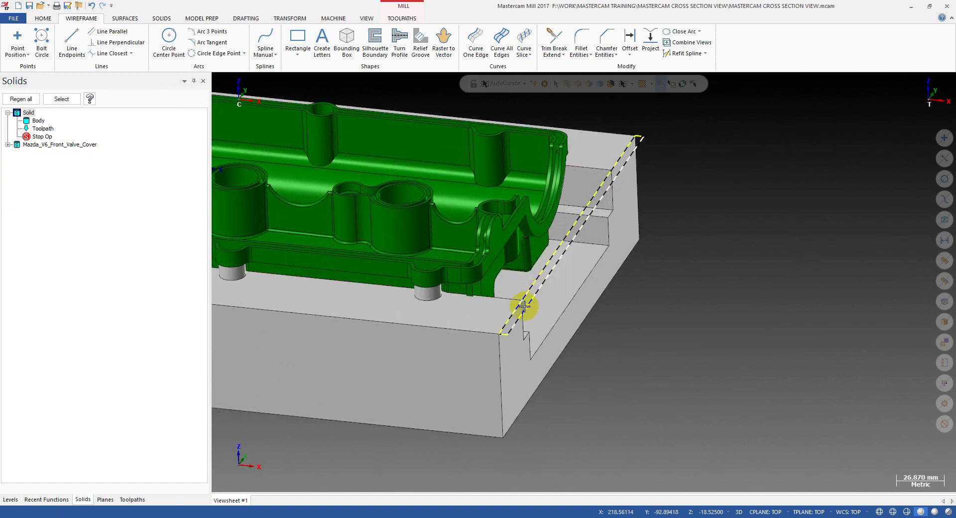
{"action": "key", "text": "d"}
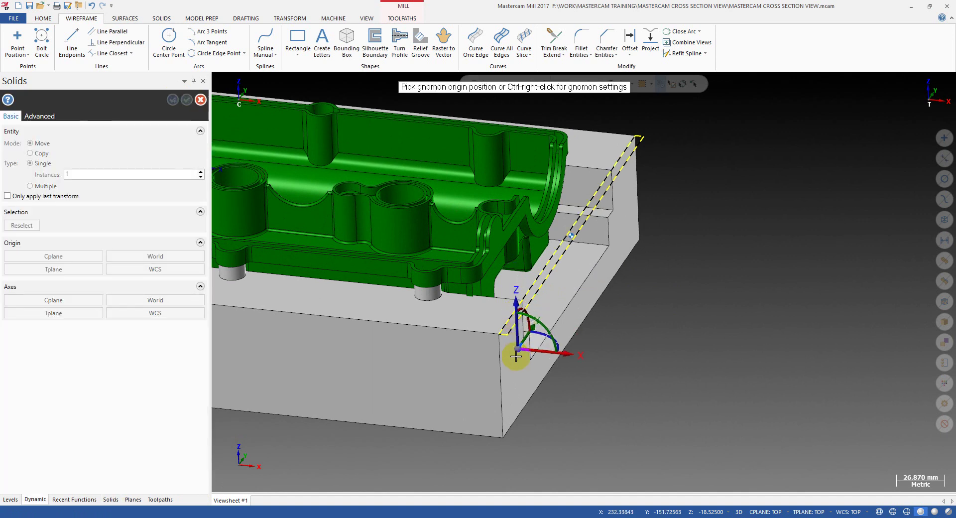
{"action": "left_click", "coordinate": [499, 335]}
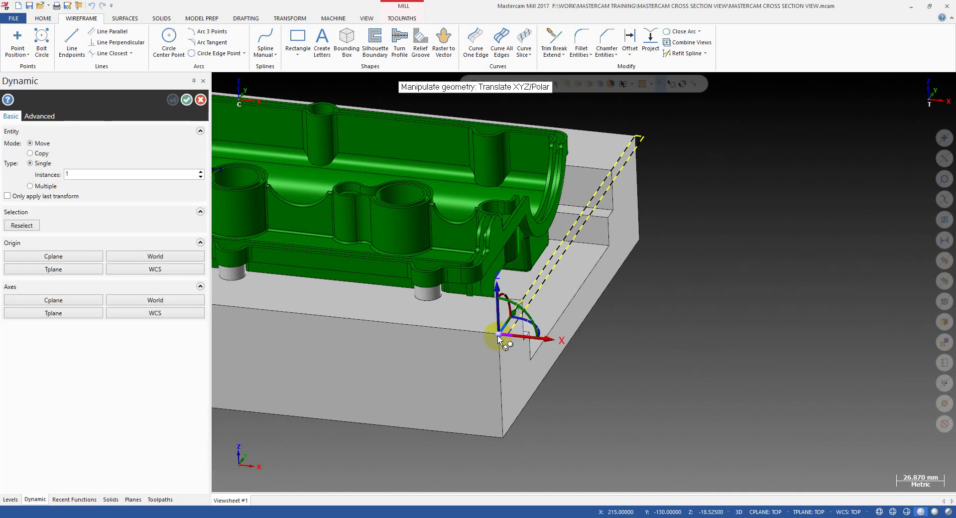
{"action": "left_click", "coordinate": [500, 336]}
{"action": "left_click", "coordinate": [503, 437]}
{"action": "left_click", "coordinate": [504, 438]}
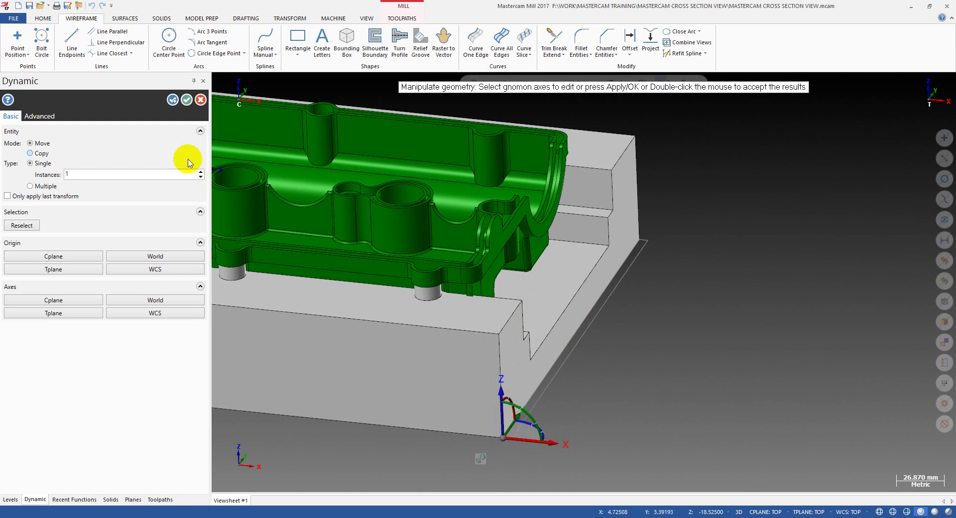
{"action": "left_click", "coordinate": [187, 101]}
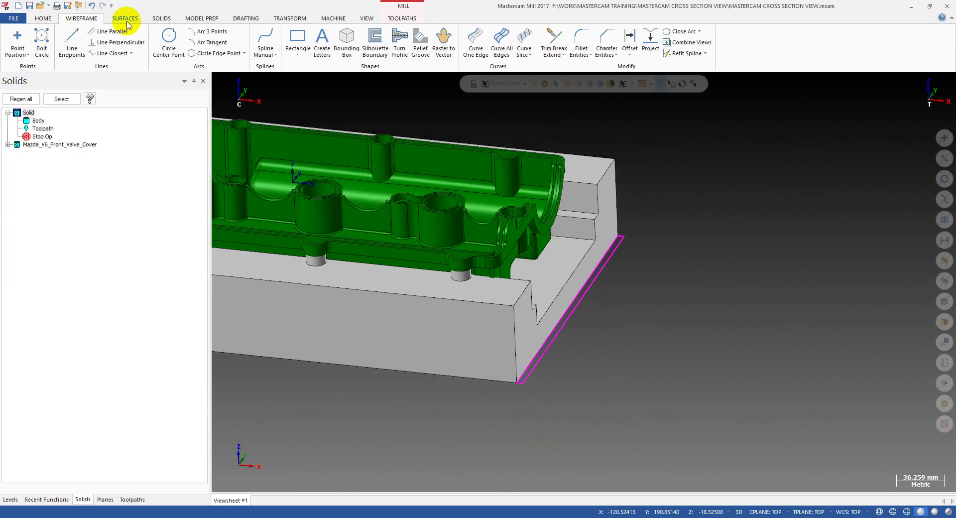
Start a solid Extrude of the thin rectangle at the foot of the fixture block's end.
{"action": "left_click", "coordinate": [161, 19]}
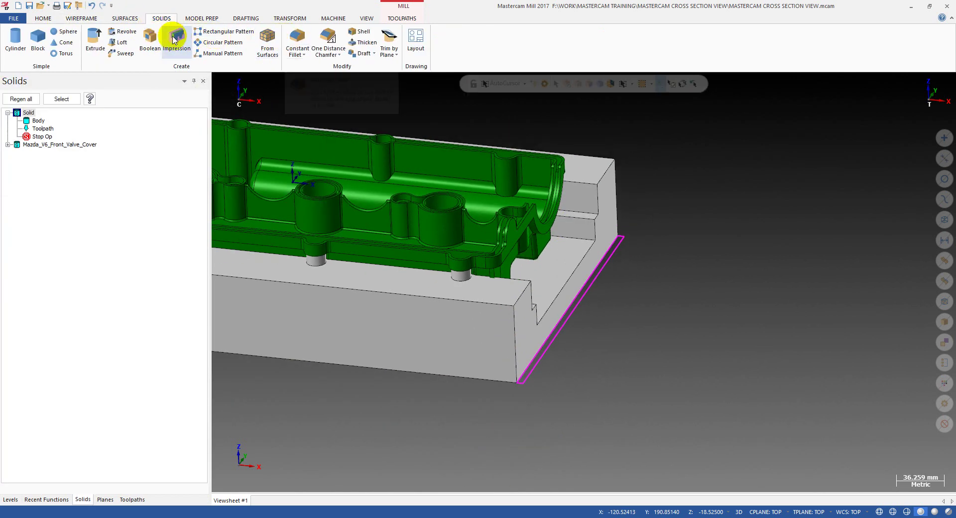
{"action": "left_click", "coordinate": [95, 39]}
{"action": "left_click", "coordinate": [531, 381]}
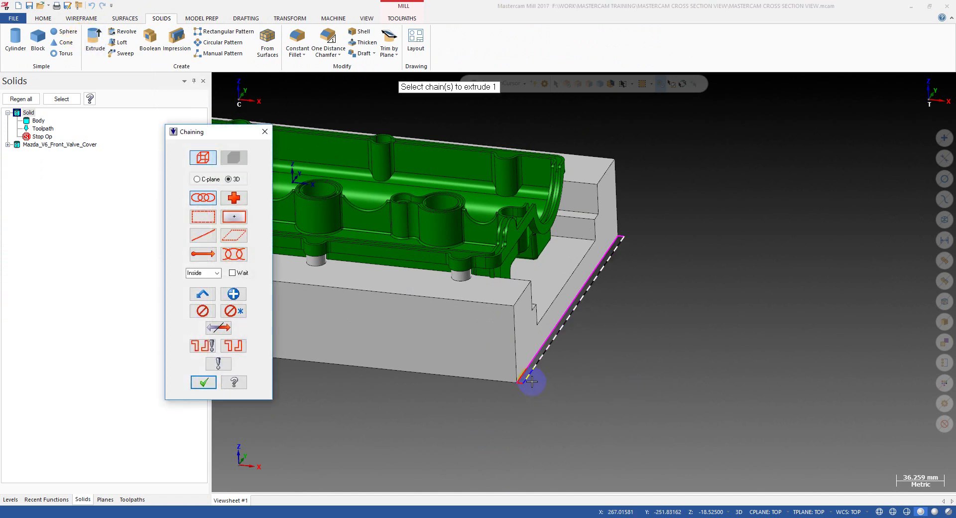
{"action": "left_click", "coordinate": [203, 383]}
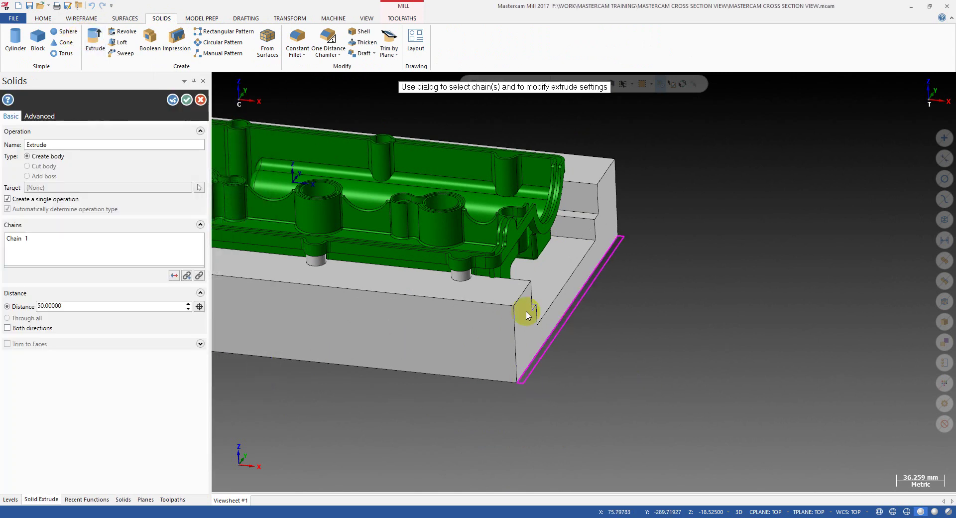
{"action": "middle_click_drag", "start_coordinate": [533, 269], "coordinate": [496, 260]}
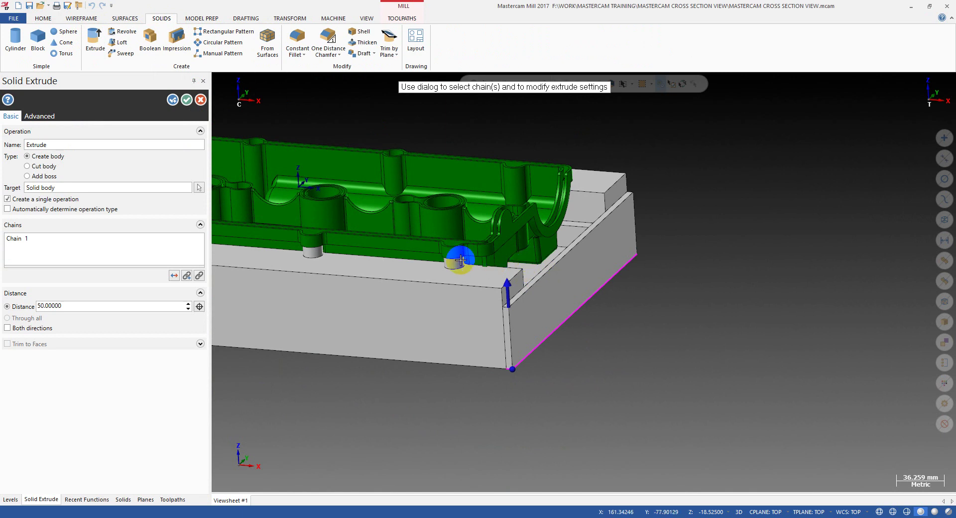
Raise the extrusion to about 84 mm, check its height from the front and right side, and create it as a separate body.
{"action": "left_click_drag", "start_coordinate": [522, 295], "coordinate": [552, 232]}
{"action": "middle_click_drag", "start_coordinate": [557, 266], "coordinate": [577, 230]}
{"action": "left_click_drag", "start_coordinate": [558, 170], "coordinate": [563, 219]}
{"action": "middle_click_drag", "start_coordinate": [564, 249], "coordinate": [560, 262]}
{"action": "middle_click_drag", "start_coordinate": [458, 237], "coordinate": [430, 240]}
{"action": "key", "text": "alt+2"}
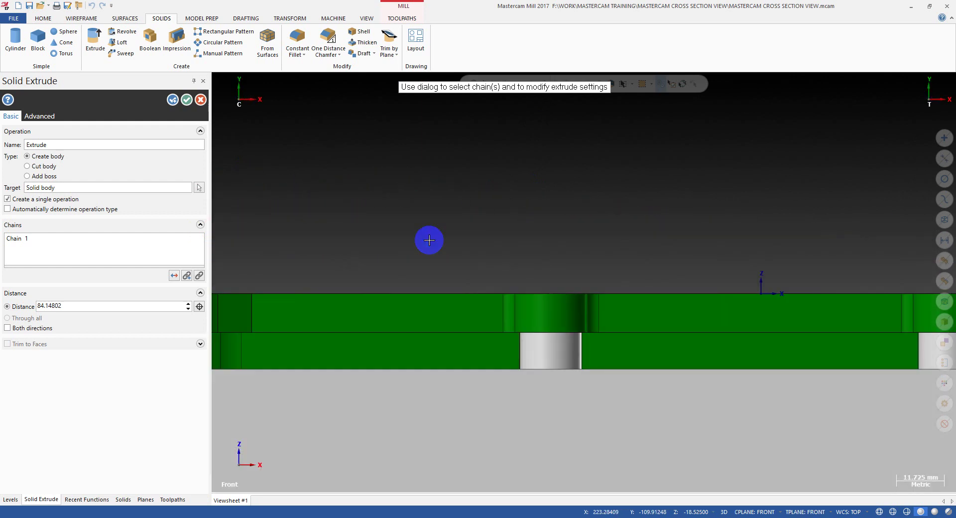
{"action": "key", "text": "alt+5"}
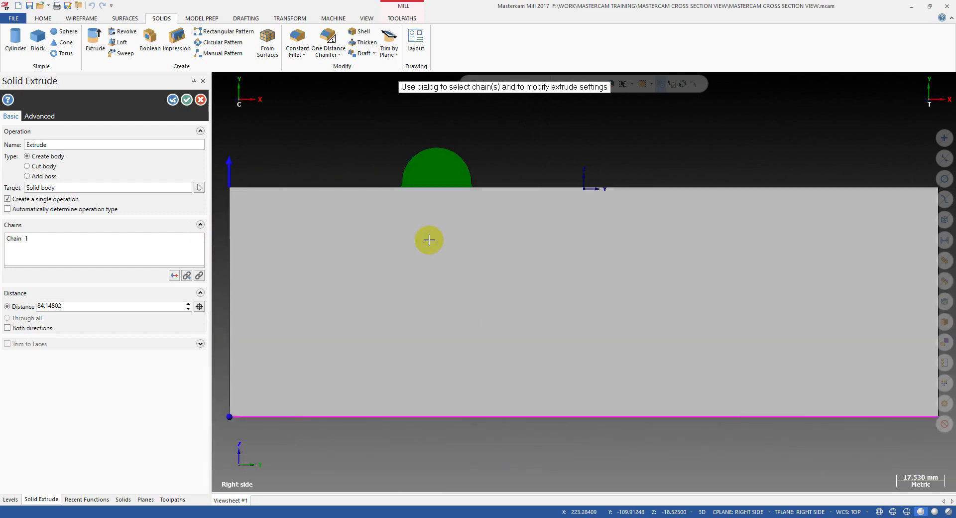
{"action": "scroll", "coordinate": [484, 175], "scroll_direction": "down", "scroll_amount": 2}
{"action": "middle_click_drag", "start_coordinate": [444, 204], "coordinate": [375, 203]}
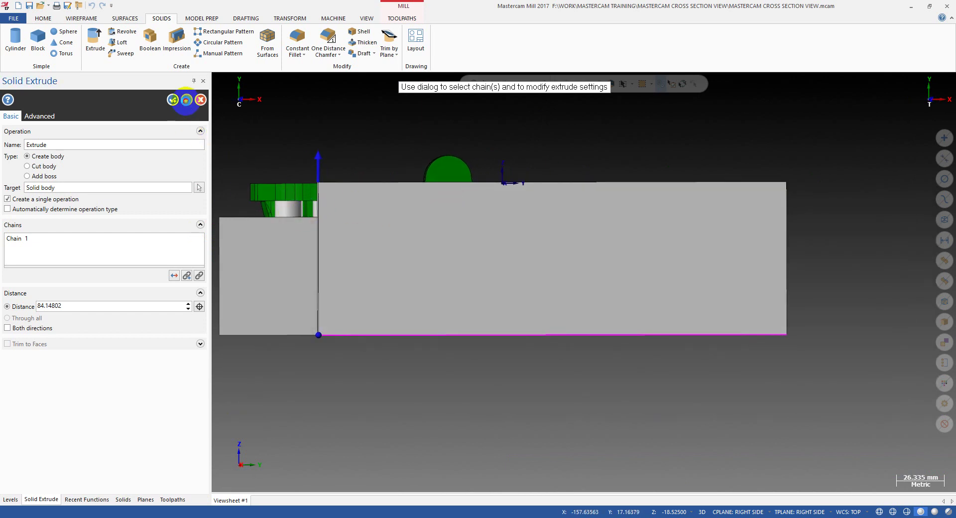
{"action": "left_click", "coordinate": [186, 100]}
Pick the new end plate and the fixture block to check whether they are separate bodies, and clear the selection.
{"action": "middle_click_drag", "start_coordinate": [527, 320], "coordinate": [493, 274]}
{"action": "left_click", "coordinate": [493, 274]}
{"action": "left_click", "coordinate": [427, 290]}
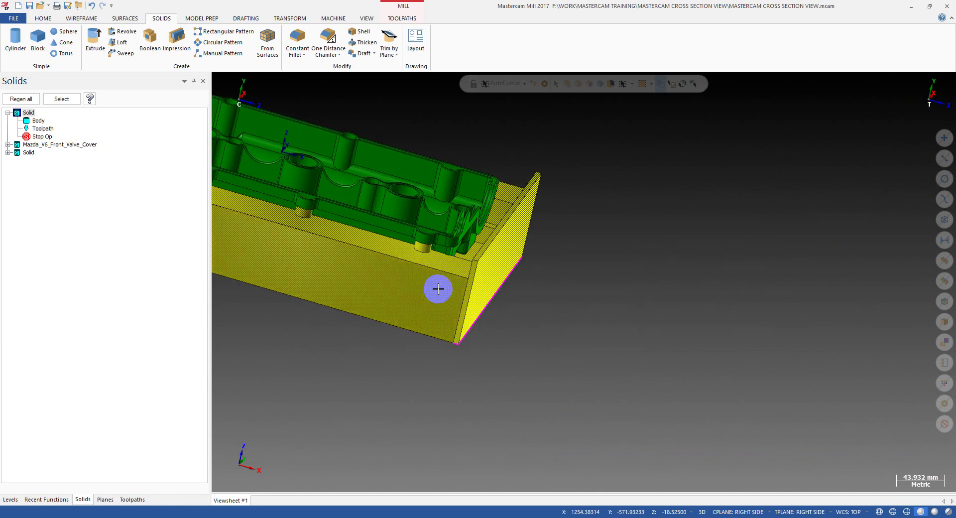
{"action": "key", "text": "Escape"}
{"action": "scroll", "coordinate": [600, 220], "scroll_direction": "down", "scroll_amount": 1}
{"action": "scroll", "coordinate": [455, 269], "scroll_direction": "up", "scroll_amount": 1}
{"action": "middle_click_drag", "start_coordinate": [454, 268], "coordinate": [473, 294]}
{"action": "scroll", "coordinate": [386, 164], "scroll_direction": "up", "scroll_amount": 1}
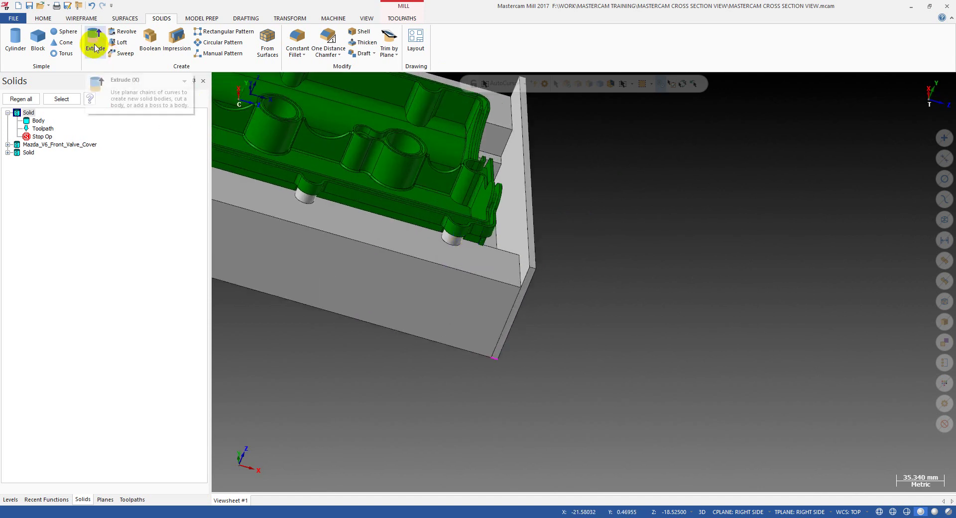
Join the end plate to the fixture block with a Boolean Add operation.
{"action": "left_click", "coordinate": [222, 58]}
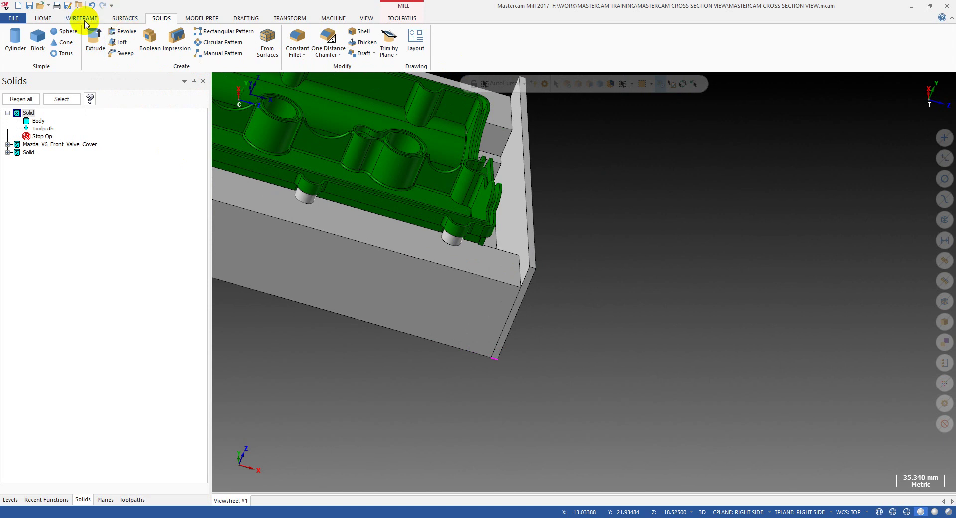
{"action": "left_click", "coordinate": [156, 41]}
{"action": "left_click", "coordinate": [483, 299]}
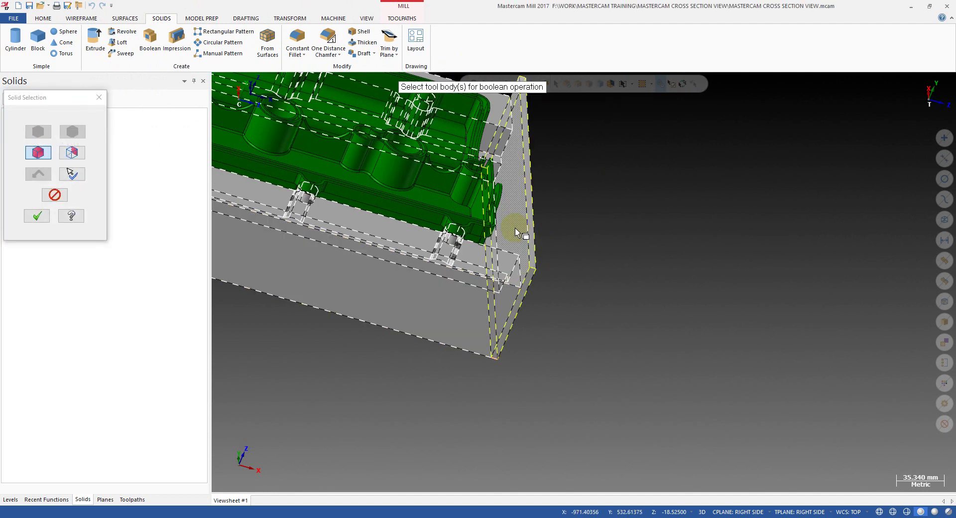
{"action": "left_click", "coordinate": [37, 217]}
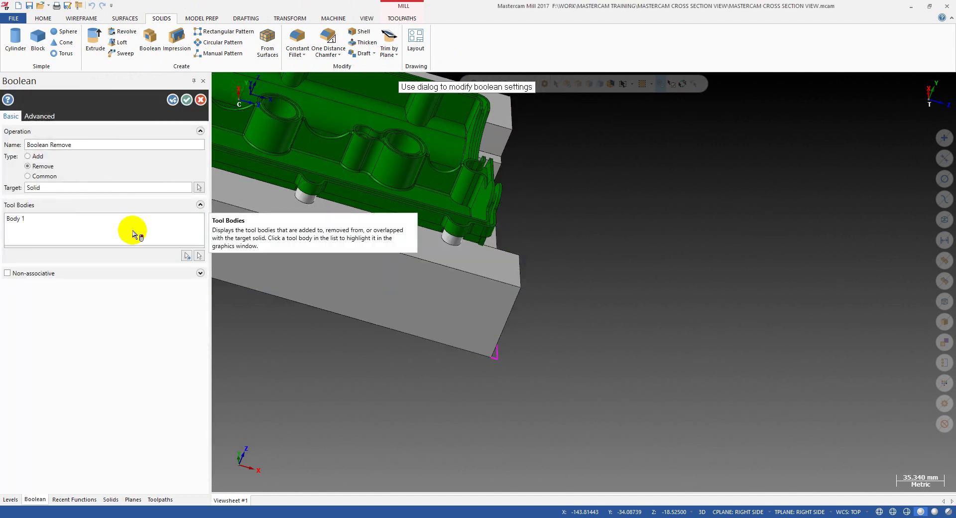
{"action": "left_click", "coordinate": [45, 157]}
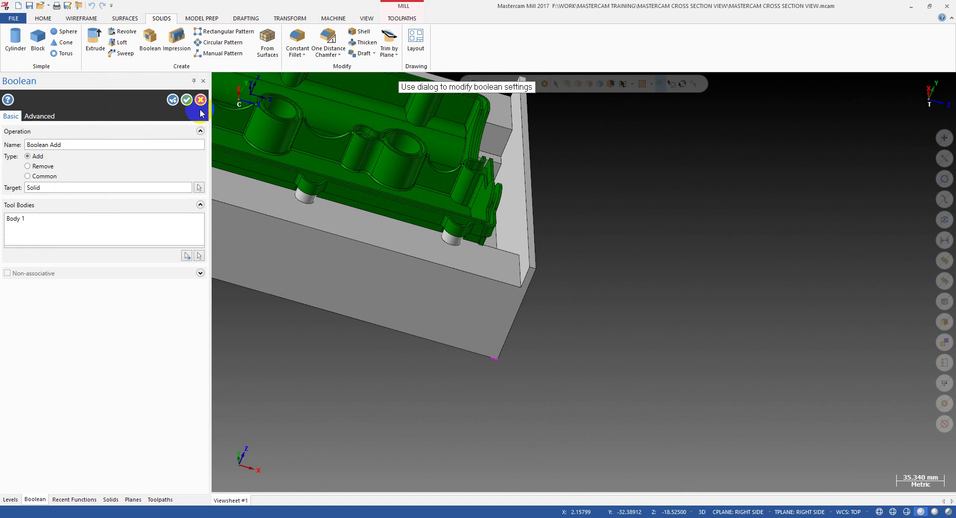
{"action": "left_click", "coordinate": [186, 100]}
Start Push/Pull on the outer face of the joined end plate, removing the solid body's history.
{"action": "scroll", "coordinate": [563, 326], "scroll_direction": "down", "scroll_amount": 2}
{"action": "scroll", "coordinate": [576, 312], "scroll_direction": "down", "scroll_amount": 2}
{"action": "middle_click_drag", "start_coordinate": [577, 313], "coordinate": [514, 305]}
{"action": "left_click", "coordinate": [513, 305]}
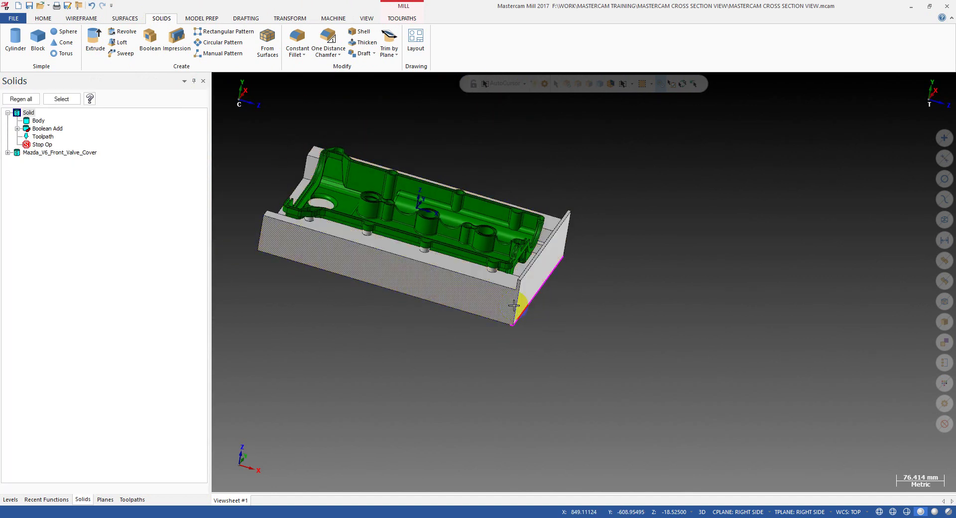
{"action": "scroll", "coordinate": [514, 305], "scroll_direction": "up", "scroll_amount": 4}
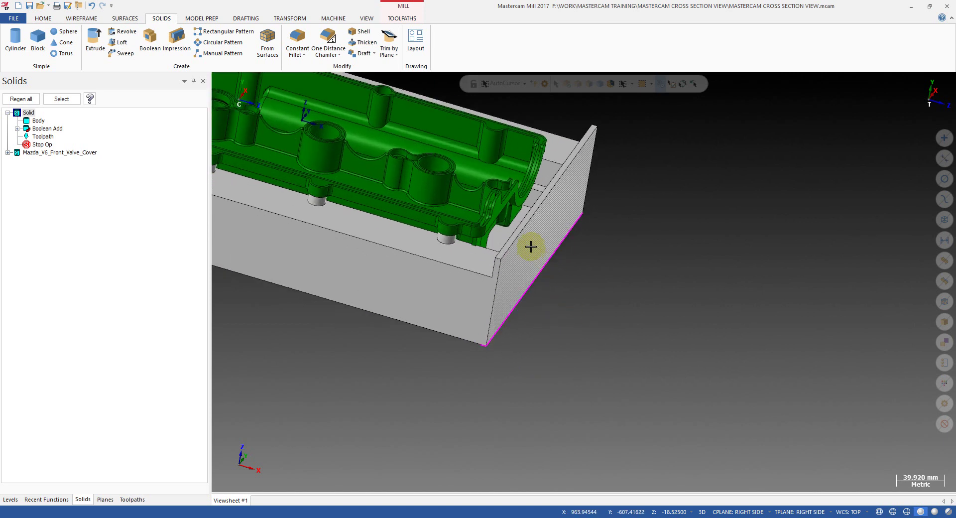
{"action": "scroll", "coordinate": [574, 277], "scroll_direction": "down", "scroll_amount": 2}
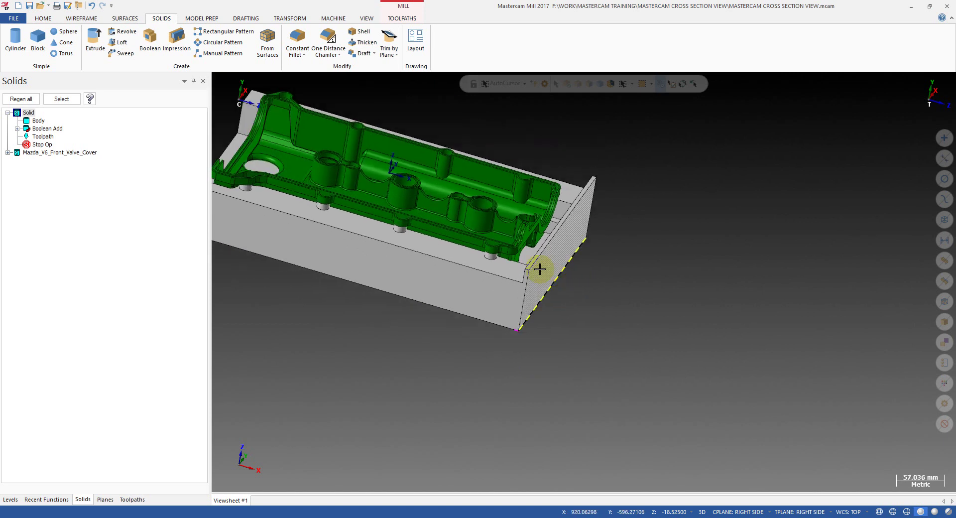
{"action": "scroll", "coordinate": [642, 164], "scroll_direction": "up", "scroll_amount": 2}
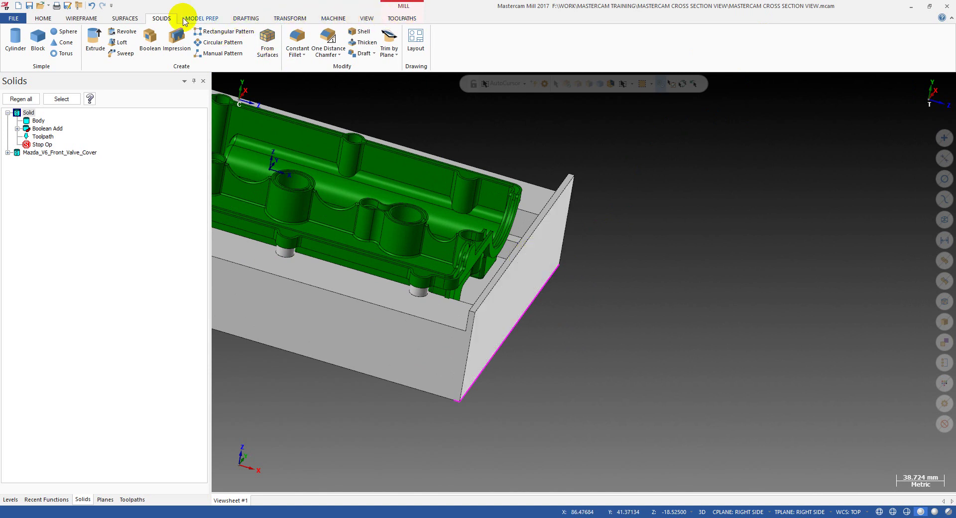
{"action": "left_click", "coordinate": [209, 20]}
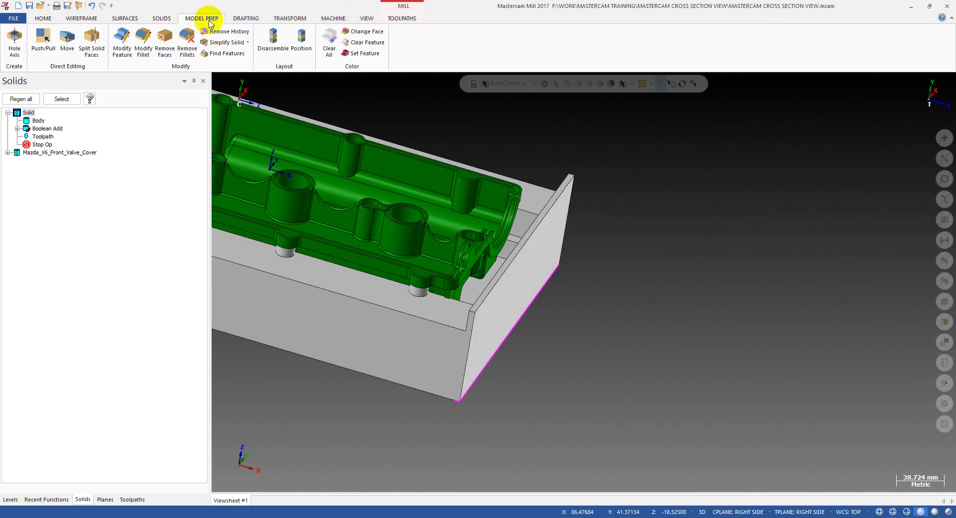
{"action": "left_click", "coordinate": [43, 37]}
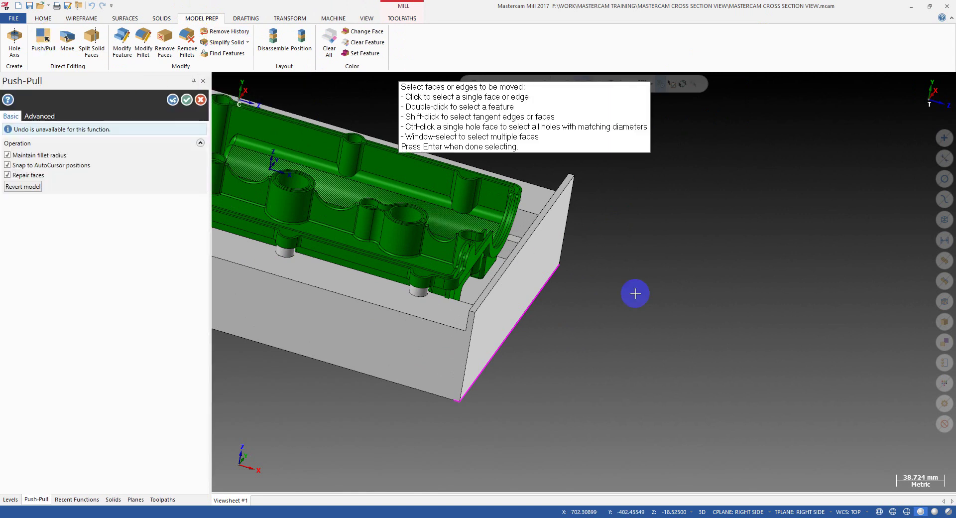
{"action": "left_click", "coordinate": [518, 287]}
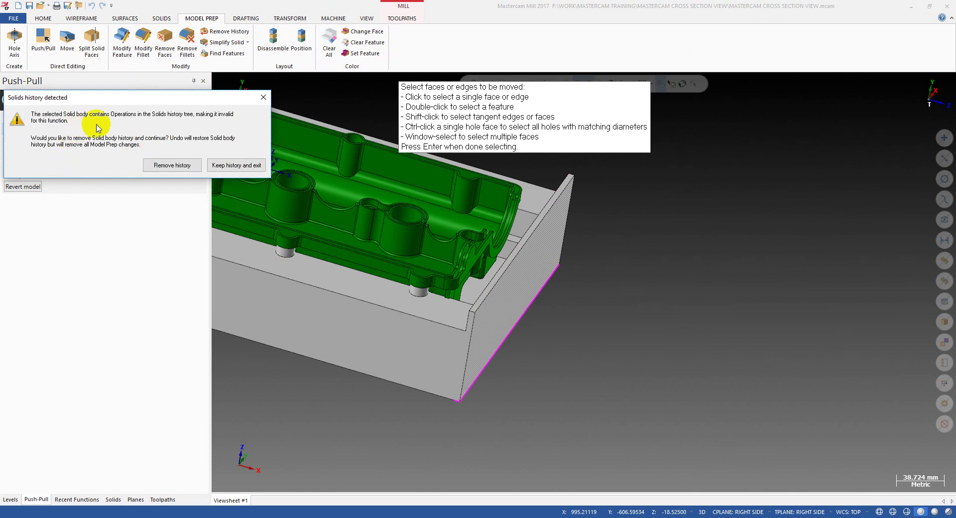
{"action": "left_click", "coordinate": [169, 167]}
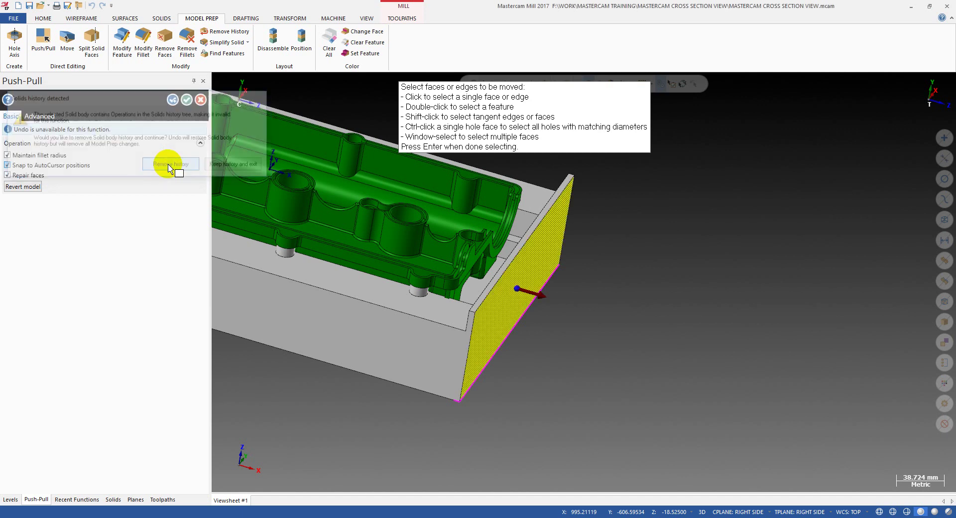
Push the end plate's outer face inward past the plate and into the fixture block to expose its cross section.
{"action": "middle_click_drag", "start_coordinate": [373, 203], "coordinate": [681, 289]}
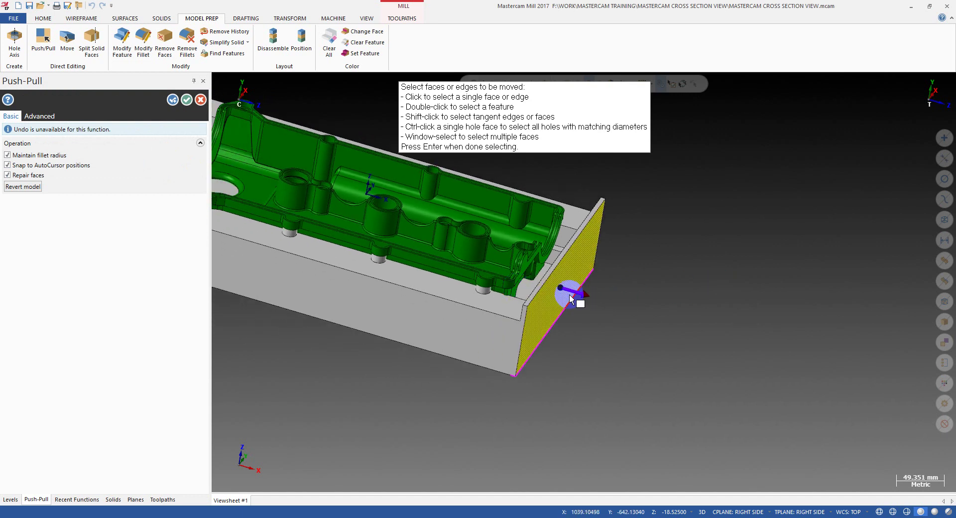
{"action": "key", "text": "Return"}
{"action": "middle_click_drag", "start_coordinate": [568, 287], "coordinate": [568, 260]}
{"action": "left_click_drag", "start_coordinate": [605, 263], "coordinate": [500, 304]}
{"action": "scroll", "coordinate": [500, 270], "scroll_direction": "up", "scroll_amount": 6}
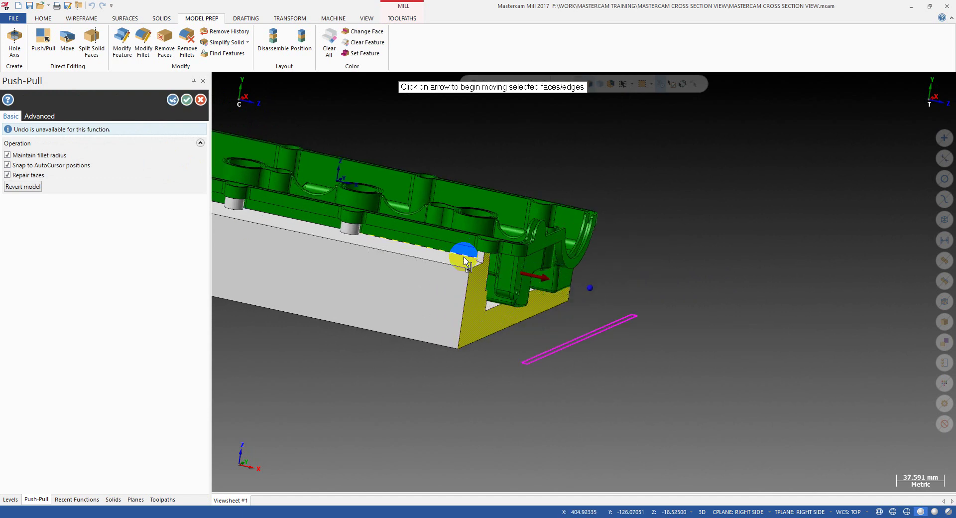
Examine the exposed cross section at the block's end and the fit of the valve cover in its pocket.
{"action": "middle_click_drag", "start_coordinate": [500, 271], "coordinate": [417, 232]}
{"action": "scroll", "coordinate": [417, 232], "scroll_direction": "down", "scroll_amount": 1}
{"action": "scroll", "coordinate": [513, 354], "scroll_direction": "up", "scroll_amount": 5}
{"action": "mouse_move", "coordinate": [515, 360]}
{"action": "middle_mouse_down"}
{"action": "mouse_move", "coordinate": [499, 331]}
{"action": "mouse_move", "coordinate": [482, 326]}
{"action": "mouse_move", "coordinate": [514, 356]}
{"action": "mouse_move", "coordinate": [484, 360]}
{"action": "mouse_move", "coordinate": [532, 385]}
{"action": "mouse_move", "coordinate": [512, 361]}
{"action": "middle_mouse_up"}
{"action": "scroll", "coordinate": [511, 392], "scroll_direction": "up", "scroll_amount": 2}
{"action": "scroll", "coordinate": [522, 315], "scroll_direction": "up", "scroll_amount": 1}
{"action": "scroll", "coordinate": [513, 374], "scroll_direction": "down", "scroll_amount": 5}
{"action": "scroll", "coordinate": [513, 361], "scroll_direction": "up", "scroll_amount": 1}
{"action": "scroll", "coordinate": [506, 329], "scroll_direction": "down", "scroll_amount": 3}
{"action": "middle_click_drag", "start_coordinate": [506, 329], "coordinate": [580, 354]}
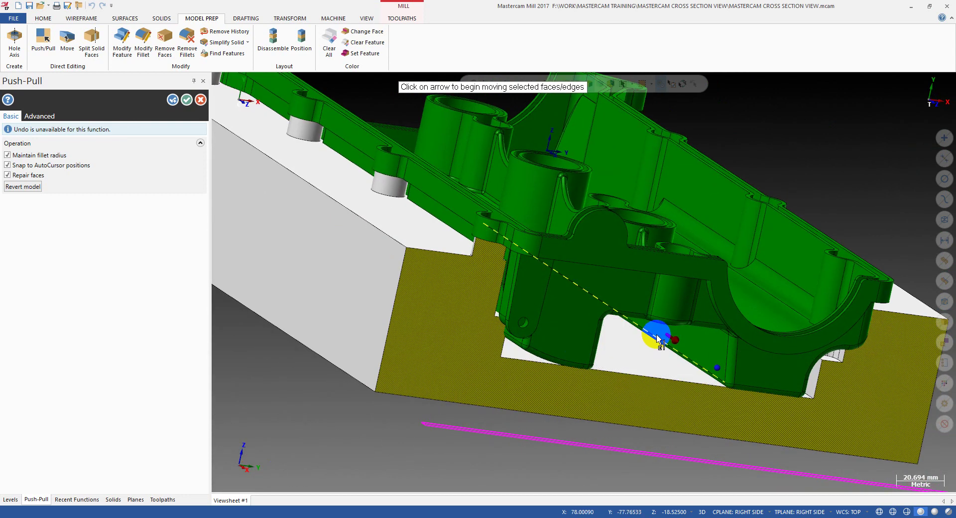
Push the section face to about 281 mm inward and inspect the fit along the pocket's stepped side.
{"action": "left_click_drag", "start_coordinate": [667, 335], "coordinate": [415, 273]}
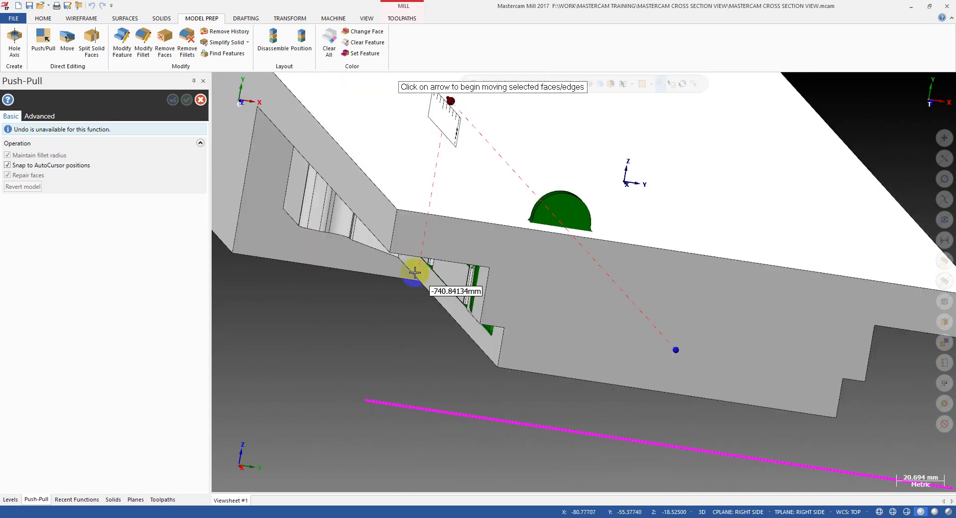
{"action": "left_click_drag", "start_coordinate": [490, 336], "coordinate": [576, 346]}
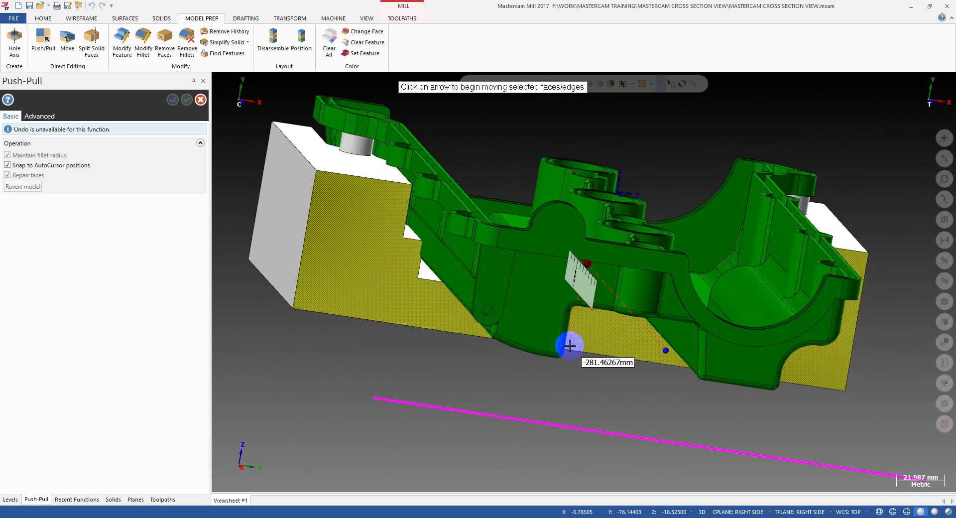
{"action": "left_click", "coordinate": [574, 344]}
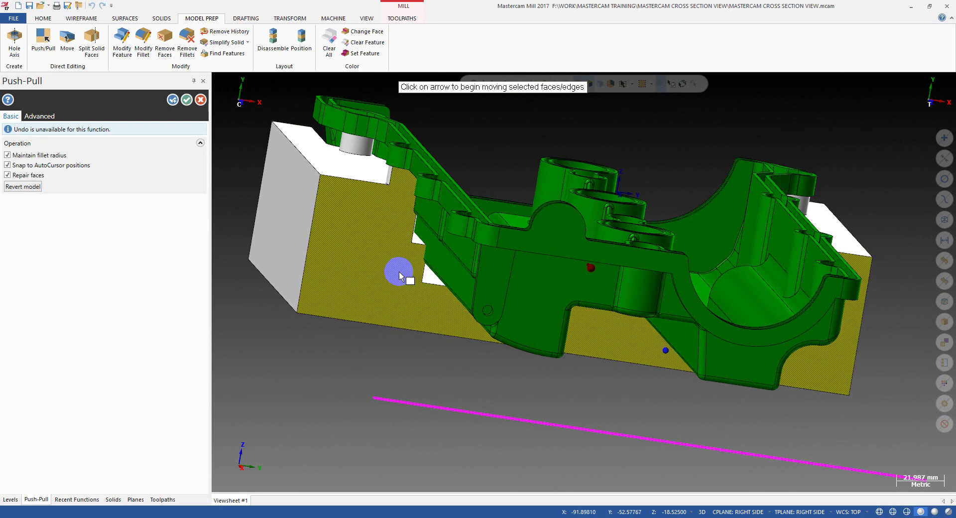
{"action": "scroll", "coordinate": [438, 223], "scroll_direction": "up", "scroll_amount": 7}
{"action": "middle_click_drag", "start_coordinate": [397, 160], "coordinate": [423, 206]}
{"action": "scroll", "coordinate": [423, 210], "scroll_direction": "up", "scroll_amount": 3}
{"action": "mouse_move", "coordinate": [397, 260]}
{"action": "middle_mouse_down"}
{"action": "mouse_move", "coordinate": [442, 244]}
{"action": "mouse_move", "coordinate": [505, 314]}
{"action": "mouse_move", "coordinate": [427, 292]}
{"action": "mouse_move", "coordinate": [437, 336]}
{"action": "mouse_move", "coordinate": [484, 366]}
{"action": "mouse_move", "coordinate": [494, 356]}
{"action": "mouse_move", "coordinate": [470, 367]}
{"action": "mouse_move", "coordinate": [449, 347]}
{"action": "mouse_move", "coordinate": [455, 326]}
{"action": "mouse_move", "coordinate": [461, 348]}
{"action": "mouse_move", "coordinate": [444, 352]}
{"action": "middle_mouse_up"}
{"action": "mouse_move", "coordinate": [441, 313]}
{"action": "middle_mouse_down"}
{"action": "mouse_move", "coordinate": [461, 346]}
{"action": "mouse_move", "coordinate": [467, 324]}
{"action": "mouse_move", "coordinate": [449, 313]}
{"action": "middle_mouse_up"}
{"action": "scroll", "coordinate": [448, 311], "scroll_direction": "down", "scroll_amount": 5}
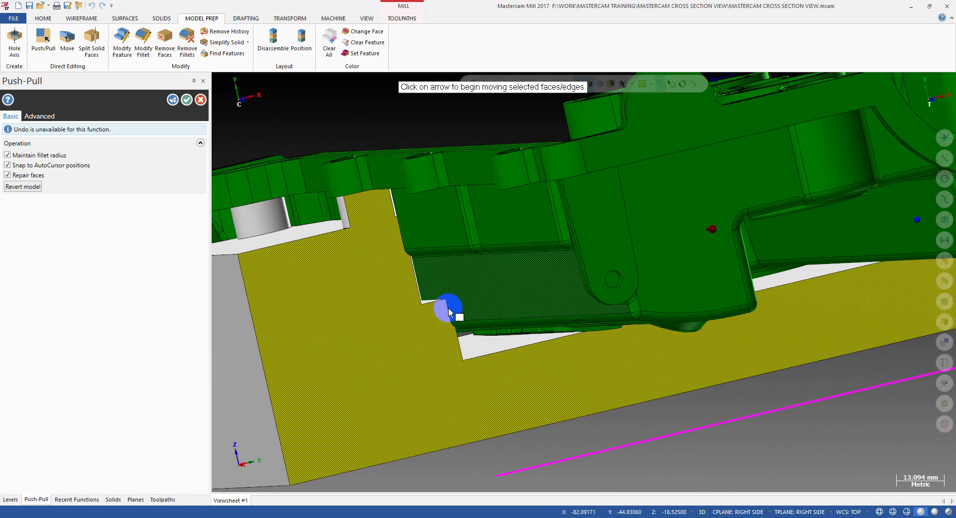
Slide the section face back and forth along the block, stopping at about 287 mm inward to inspect where the cover meets the pocket wall.
{"action": "mouse_move", "coordinate": [533, 269]}
{"action": "middle_mouse_down"}
{"action": "mouse_move", "coordinate": [551, 284]}
{"action": "mouse_move", "coordinate": [508, 218]}
{"action": "middle_mouse_up"}
{"action": "left_click_drag", "start_coordinate": [502, 221], "coordinate": [587, 239]}
{"action": "mouse_move", "coordinate": [588, 239]}
{"action": "middle_mouse_down"}
{"action": "mouse_move", "coordinate": [704, 269]}
{"action": "mouse_move", "coordinate": [615, 241]}
{"action": "mouse_move", "coordinate": [771, 187]}
{"action": "mouse_move", "coordinate": [453, 297]}
{"action": "mouse_move", "coordinate": [321, 359]}
{"action": "mouse_move", "coordinate": [625, 265]}
{"action": "mouse_move", "coordinate": [373, 314]}
{"action": "mouse_move", "coordinate": [257, 324]}
{"action": "middle_mouse_up"}
{"action": "left_click_drag", "start_coordinate": [265, 317], "coordinate": [280, 318]}
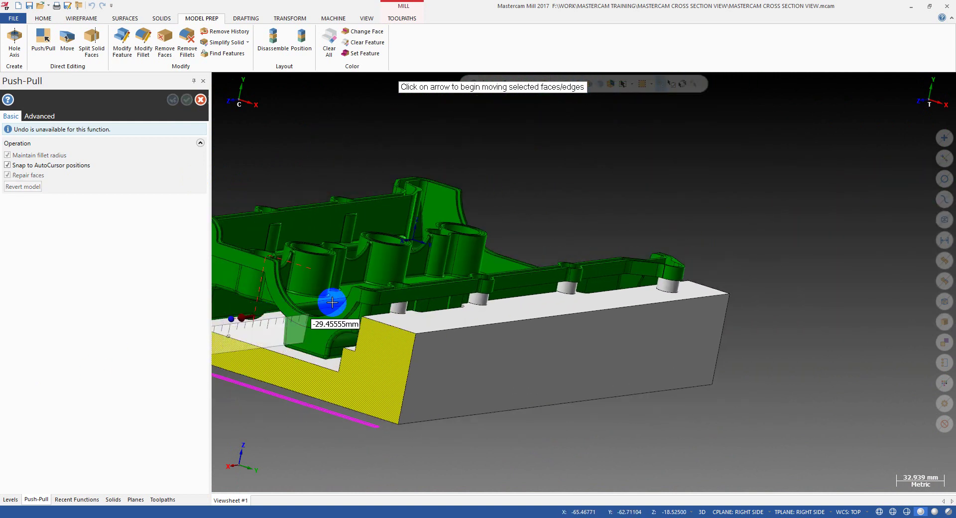
{"action": "left_click_drag", "start_coordinate": [332, 302], "coordinate": [379, 369]}
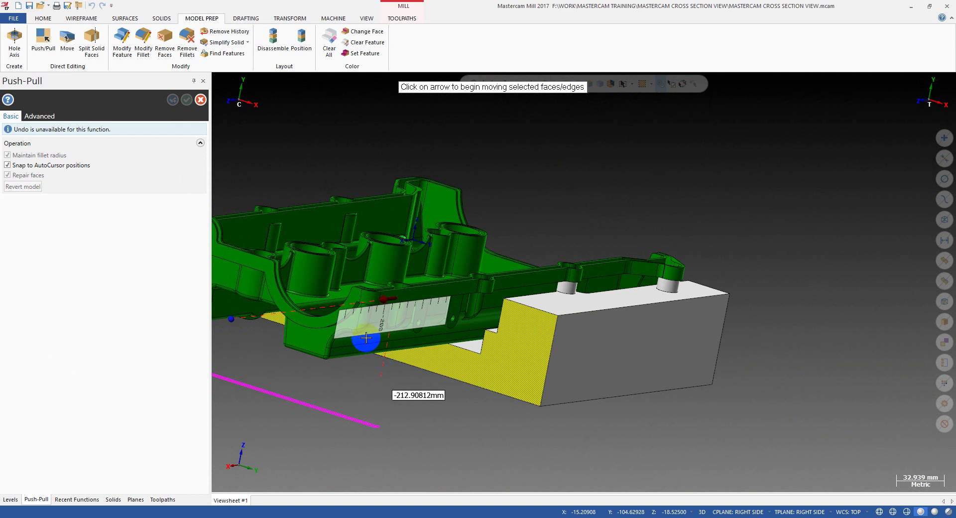
{"action": "mouse_move", "coordinate": [292, 348]}
{"action": "left_mouse_down"}
{"action": "mouse_move", "coordinate": [280, 354]}
{"action": "mouse_move", "coordinate": [294, 356]}
{"action": "left_mouse_up"}
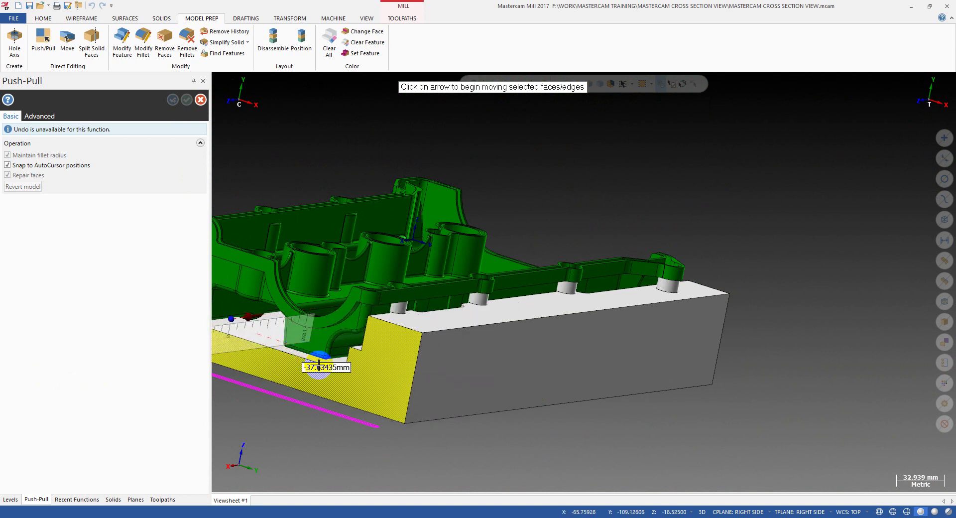
{"action": "mouse_move", "coordinate": [435, 423]}
{"action": "left_mouse_down"}
{"action": "mouse_move", "coordinate": [500, 421]}
{"action": "mouse_move", "coordinate": [427, 435]}
{"action": "left_mouse_up"}
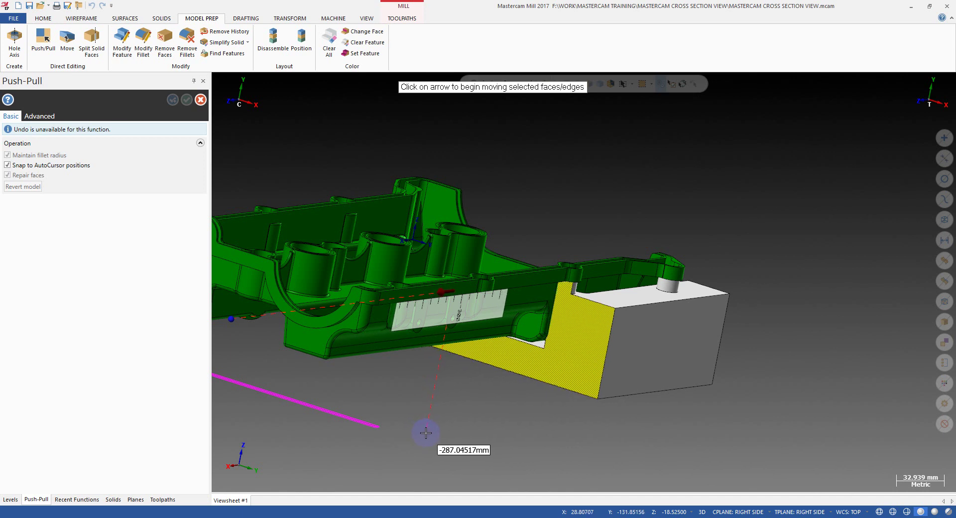
{"action": "scroll", "coordinate": [604, 333], "scroll_direction": "up", "scroll_amount": 10}
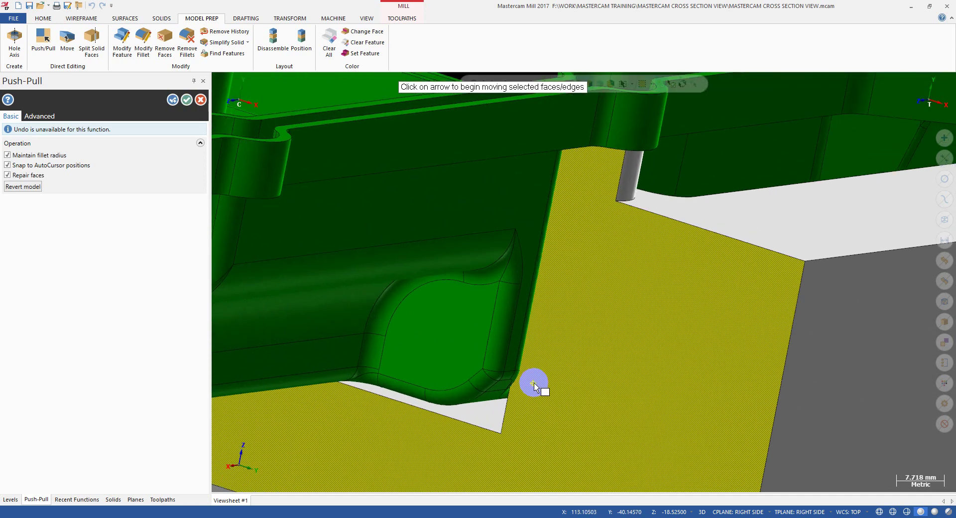
{"action": "middle_click_drag", "start_coordinate": [542, 342], "coordinate": [536, 363]}
{"action": "scroll", "coordinate": [536, 363], "scroll_direction": "up", "scroll_amount": 1}
{"action": "scroll", "coordinate": [535, 363], "scroll_direction": "down", "scroll_amount": 2}
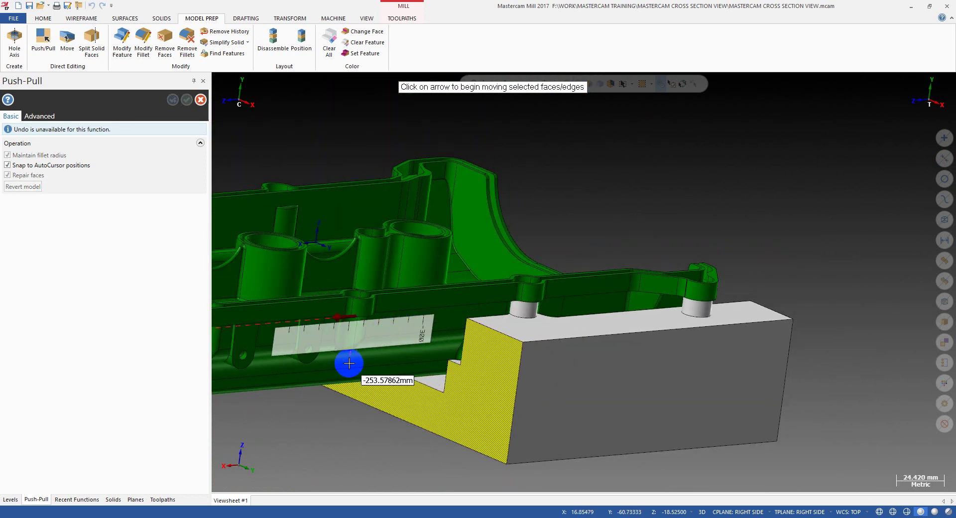
Place the section face at about 254 mm inward to inspect it from the end, and abandon the Push/Pull changes.
{"action": "left_click", "coordinate": [349, 363]}
{"action": "middle_click_drag", "start_coordinate": [408, 365], "coordinate": [568, 362]}
{"action": "scroll", "coordinate": [475, 370], "scroll_direction": "up", "scroll_amount": 2}
{"action": "middle_click_drag", "start_coordinate": [388, 382], "coordinate": [465, 287]}
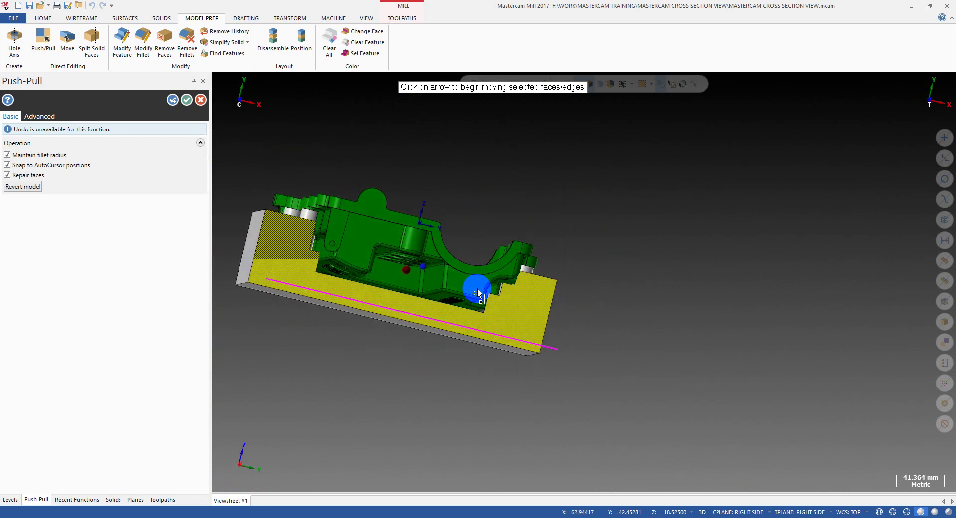
{"action": "scroll", "coordinate": [259, 252], "scroll_direction": "up", "scroll_amount": 5}
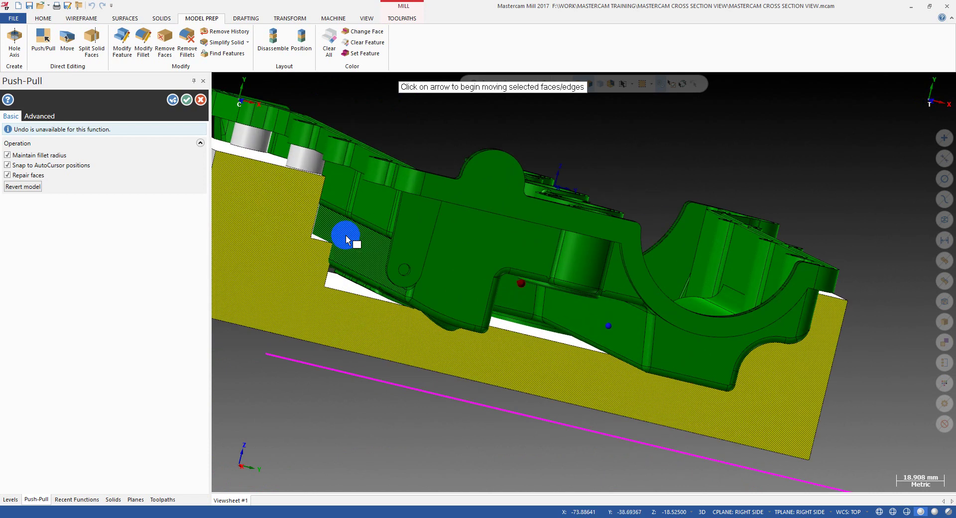
{"action": "scroll", "coordinate": [356, 256], "scroll_direction": "down", "scroll_amount": 4}
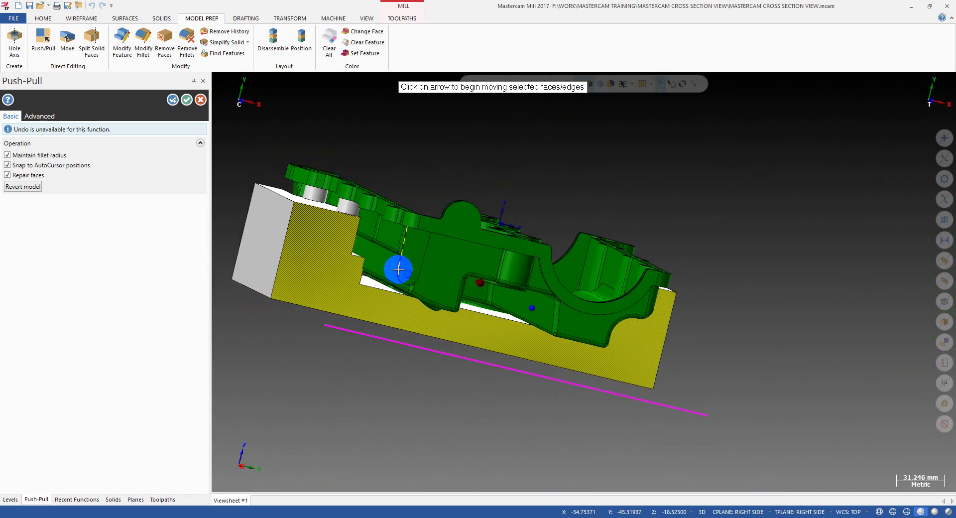
{"action": "left_click", "coordinate": [398, 269]}
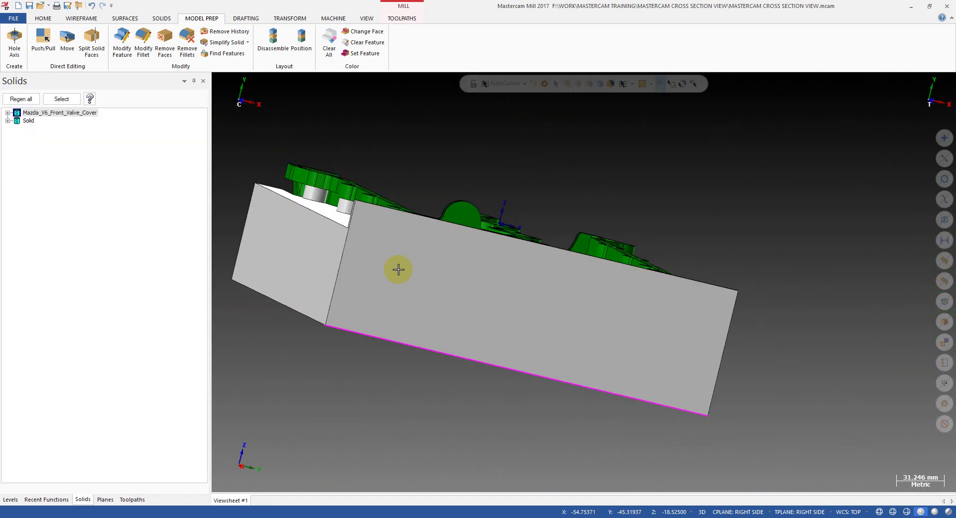
Push the end plate's outer face inward to the block's original end, removing the plate, and accept the Push/Pull.
{"action": "middle_click_drag", "start_coordinate": [398, 269], "coordinate": [401, 212]}
{"action": "scroll", "coordinate": [535, 304], "scroll_direction": "down", "scroll_amount": 2}
{"action": "middle_click_drag", "start_coordinate": [506, 288], "coordinate": [493, 249]}
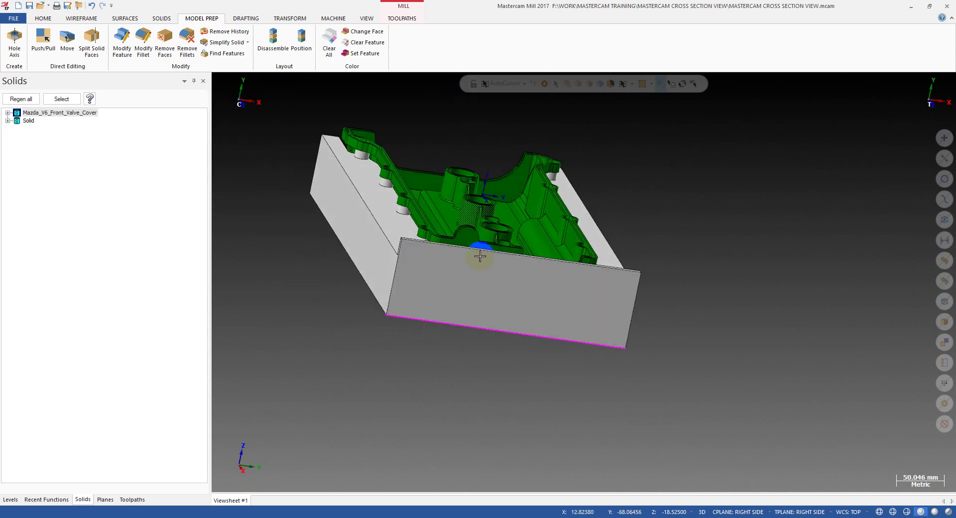
{"action": "middle_click_drag", "start_coordinate": [429, 201], "coordinate": [510, 297]}
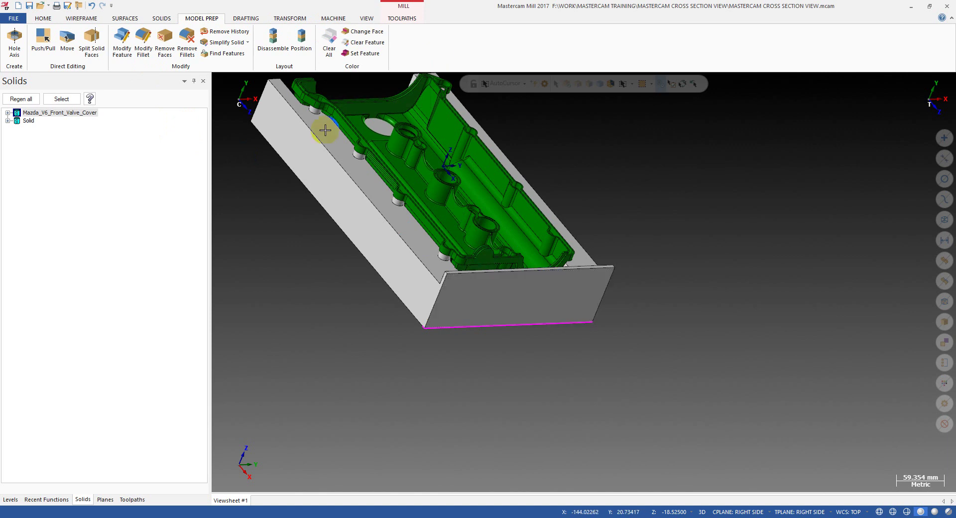
{"action": "left_click", "coordinate": [43, 37]}
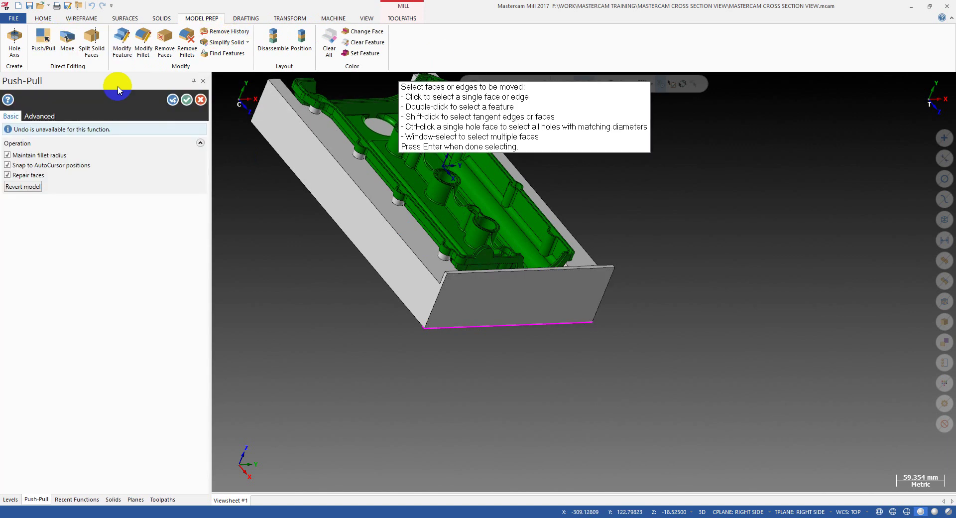
{"action": "key", "text": "Escape"}
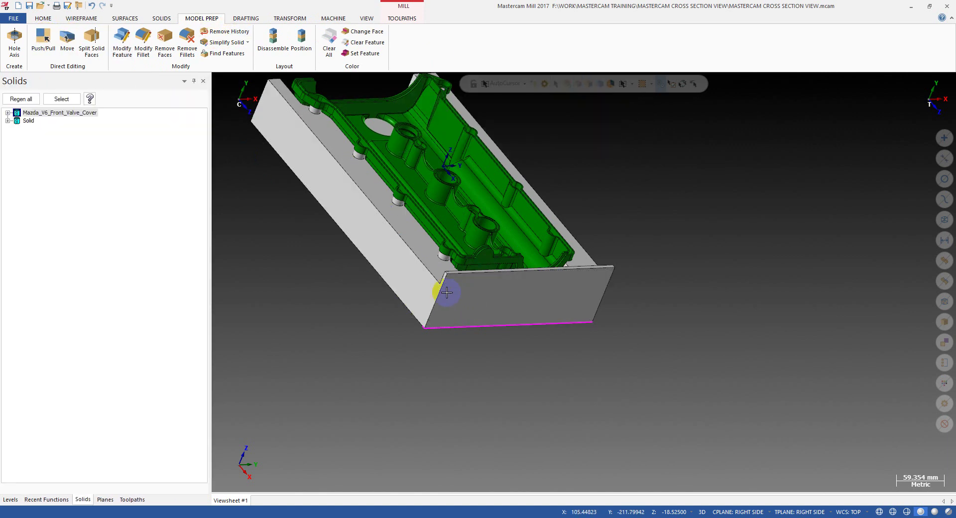
{"action": "left_click", "coordinate": [43, 38]}
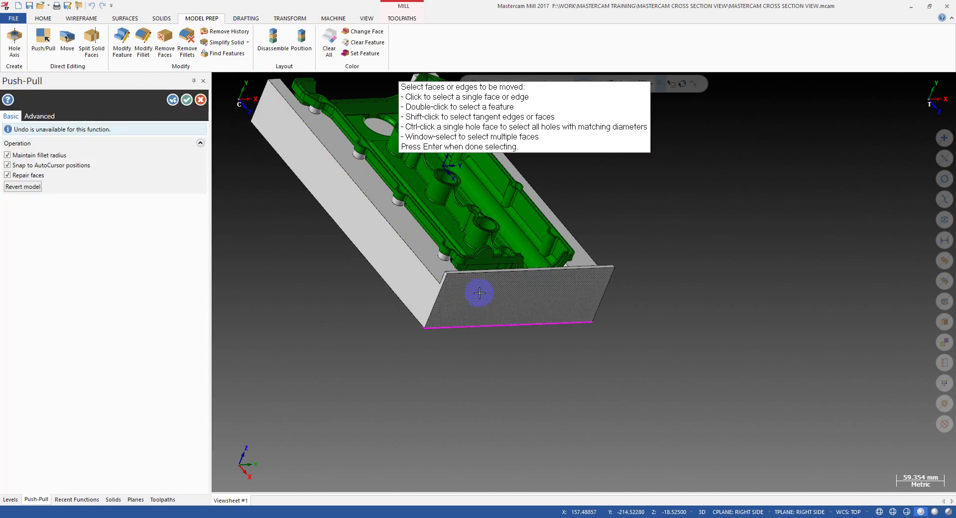
{"action": "left_click", "coordinate": [531, 304]}
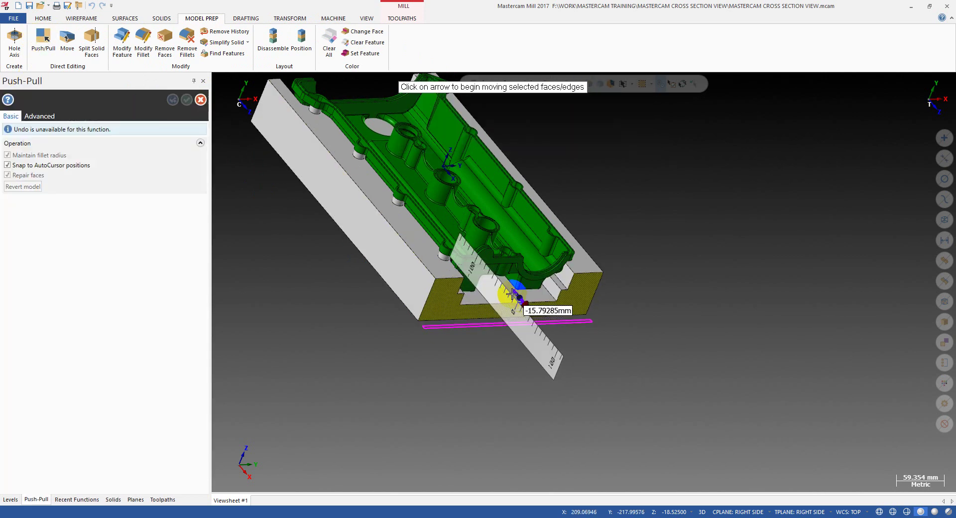
{"action": "key", "text": "Return"}
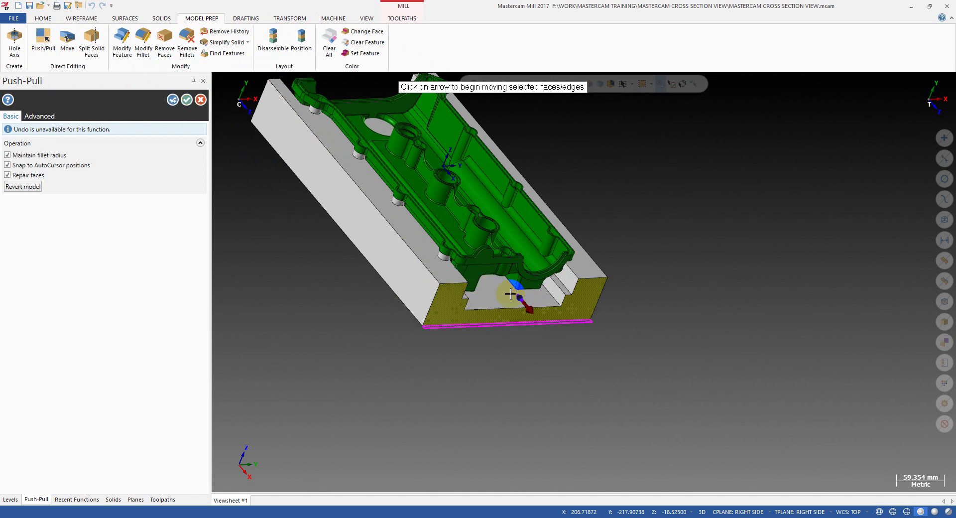
{"action": "key", "text": "Return"}
{"action": "middle_click_drag", "start_coordinate": [510, 294], "coordinate": [331, 314]}
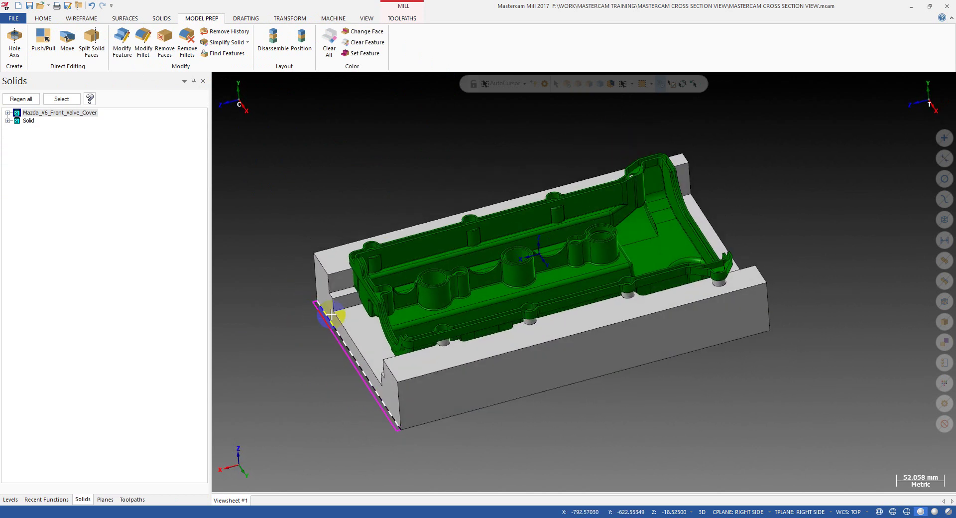
Draw a rectangle about 444 mm wide in the Top plane, along the outside of the block's upper long edge.
{"action": "scroll", "coordinate": [315, 283], "scroll_direction": "down", "scroll_amount": 2}
{"action": "middle_click_drag", "start_coordinate": [394, 318], "coordinate": [293, 265]}
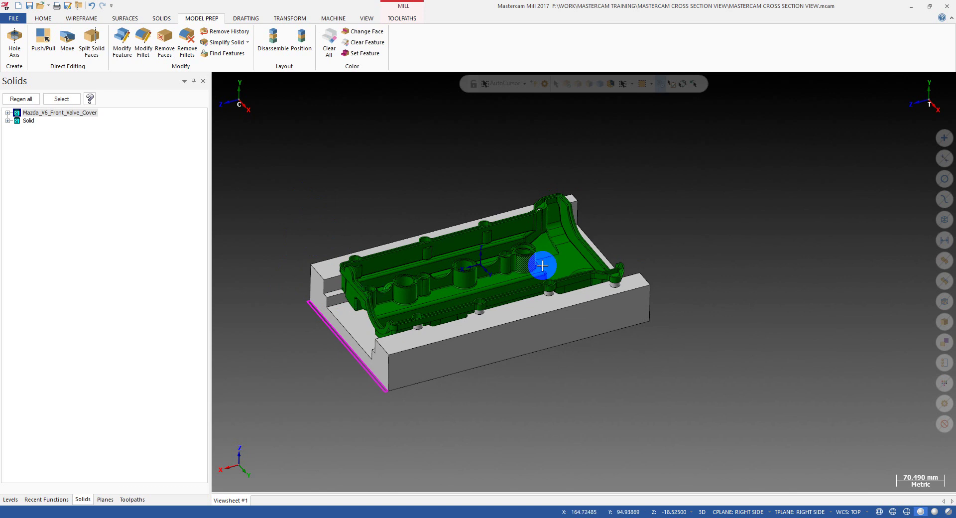
{"action": "key", "text": "alt+1"}
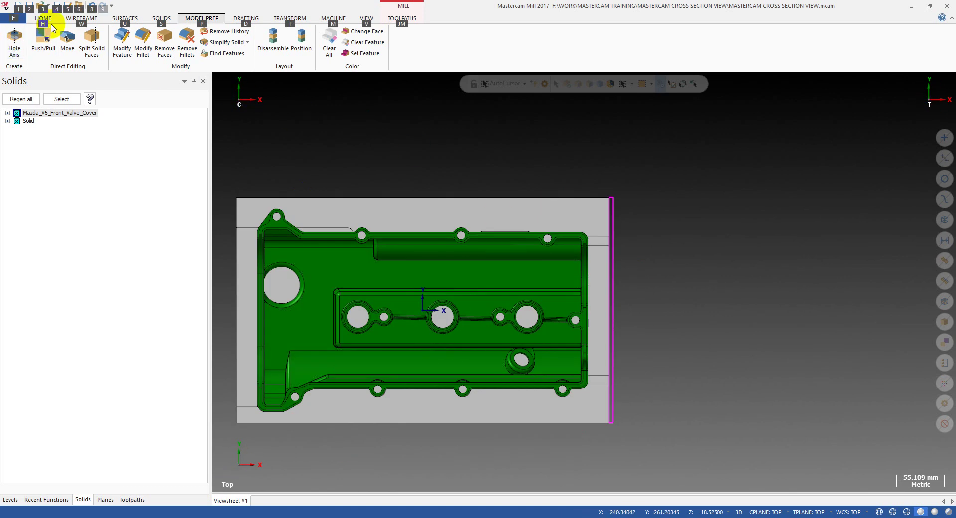
{"action": "left_click", "coordinate": [68, 19]}
{"action": "left_click", "coordinate": [298, 38]}
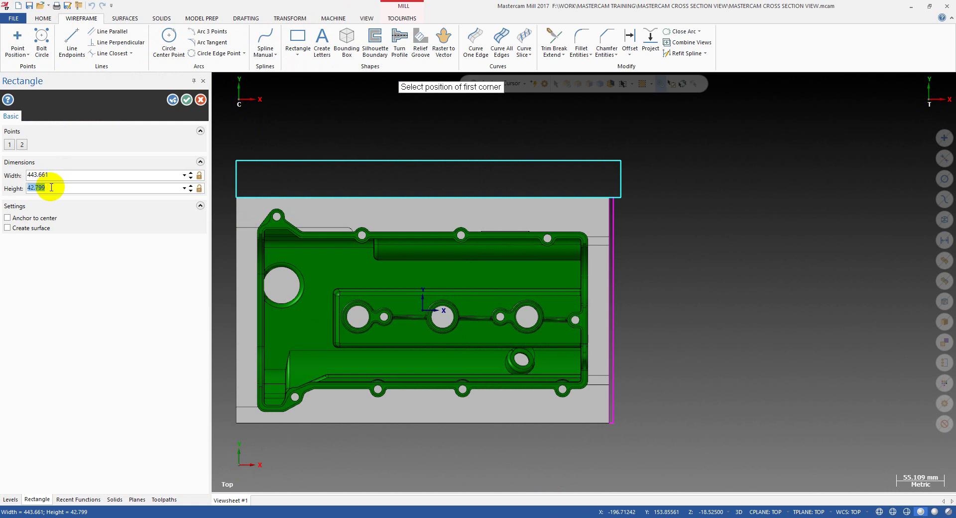
{"action": "left_click", "coordinate": [186, 100]}
Move the rectangle down along Z to the level of the block's bottom face with the Dynamic transform.
{"action": "middle_click_drag", "start_coordinate": [290, 187], "coordinate": [432, 179]}
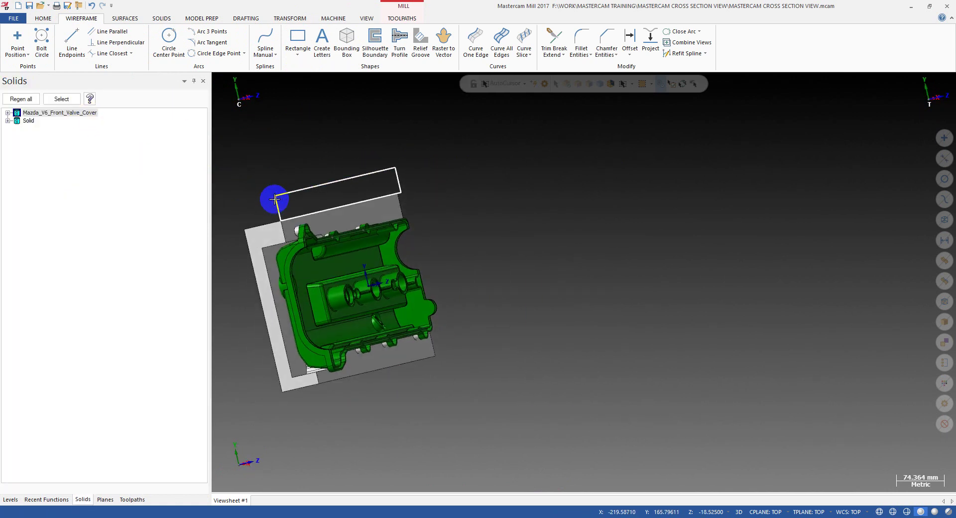
{"action": "key", "text": "d"}
{"action": "left_click", "coordinate": [275, 196]}
{"action": "left_click", "coordinate": [274, 196]}
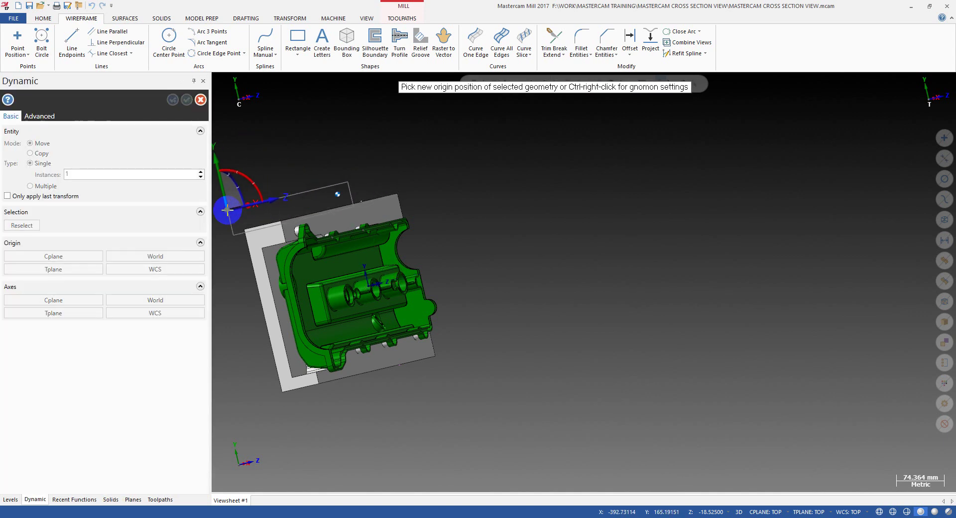
{"action": "left_click", "coordinate": [275, 195]}
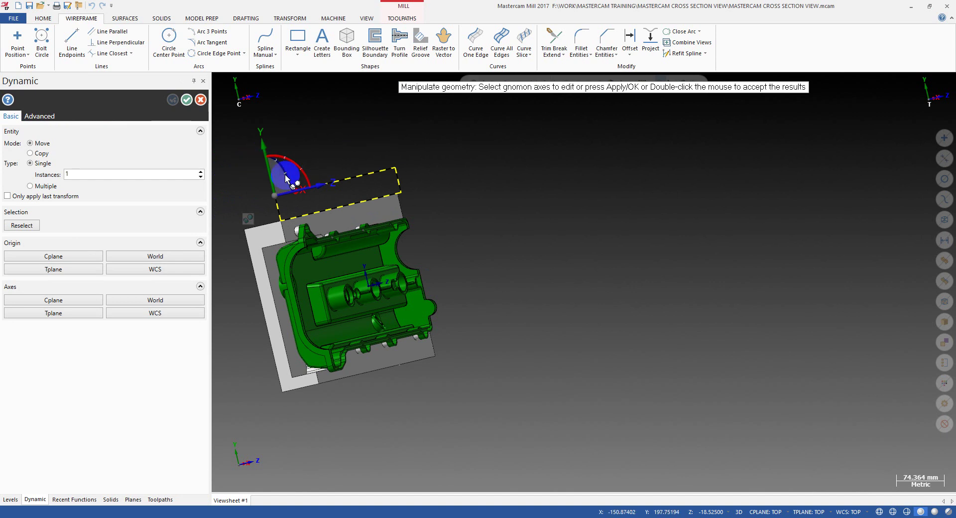
{"action": "left_click", "coordinate": [293, 190]}
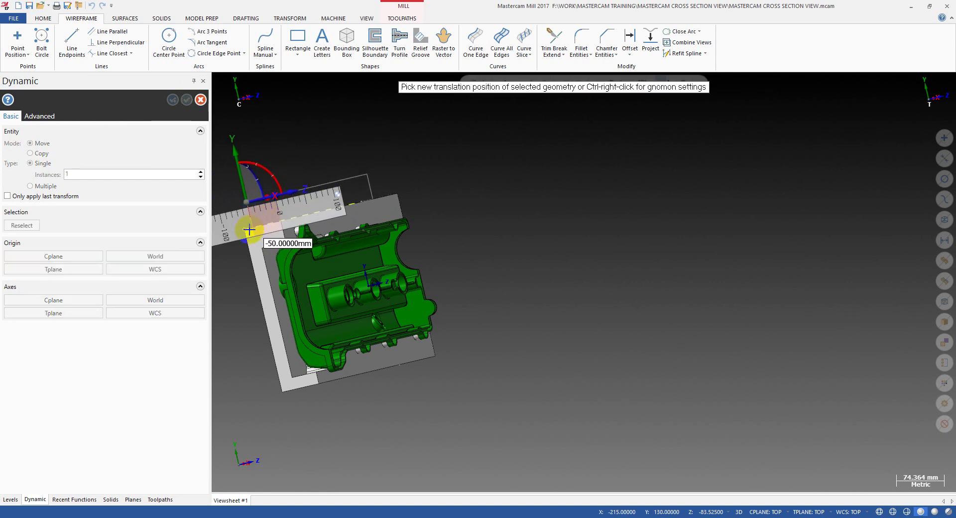
{"action": "left_click", "coordinate": [295, 389]}
{"action": "double_click", "coordinate": [304, 387]}
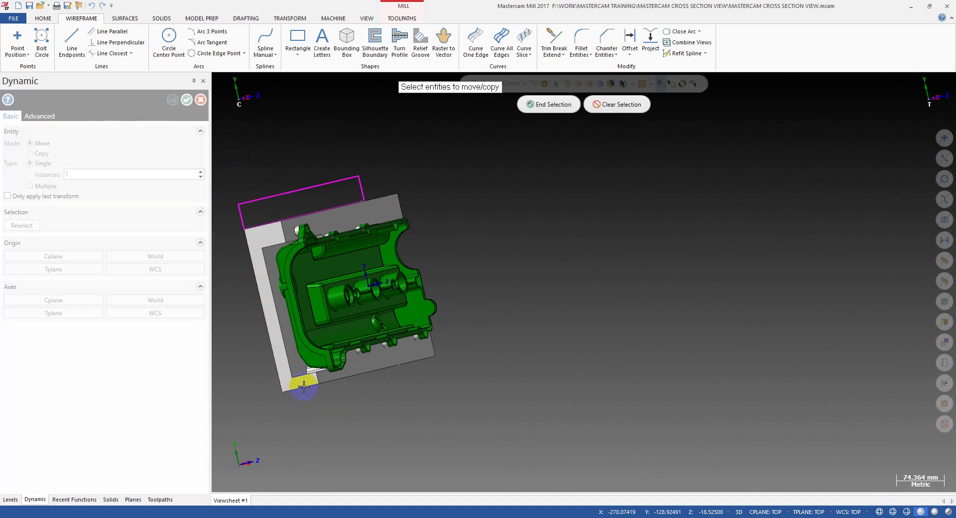
Extrude the rectangle upward into a separate solid body about 76.9 mm high along the fixture block's long side.
{"action": "middle_click_drag", "start_coordinate": [345, 331], "coordinate": [302, 271]}
{"action": "scroll", "coordinate": [277, 319], "scroll_direction": "up", "scroll_amount": 2}
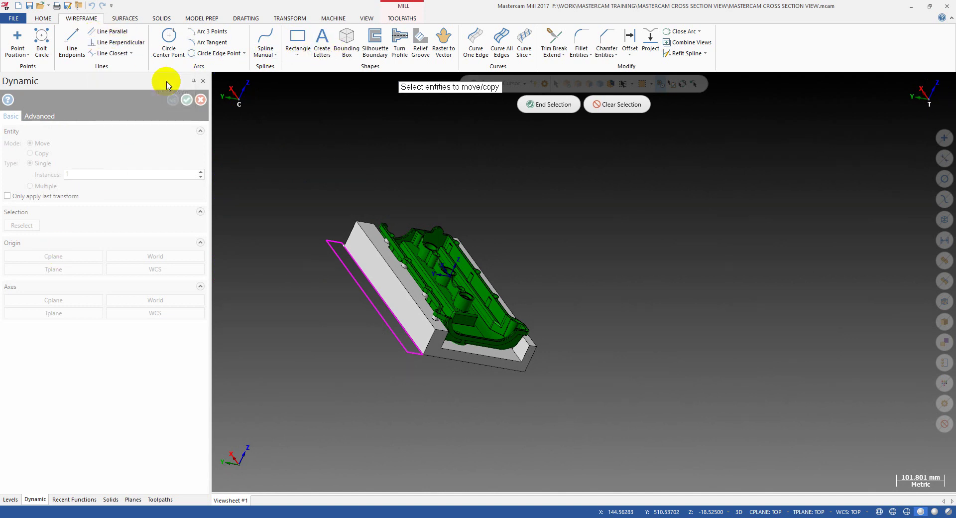
{"action": "key", "text": "e"}
{"action": "left_click", "coordinate": [355, 277]}
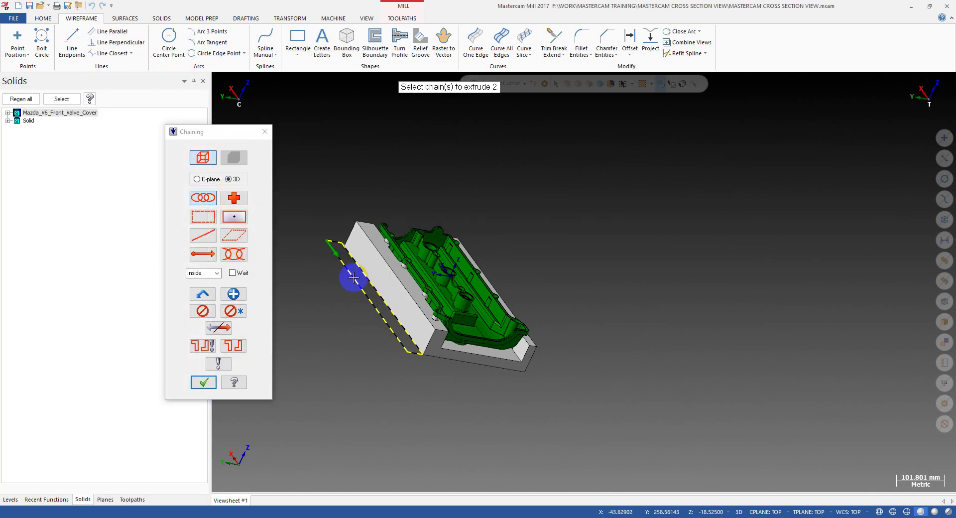
{"action": "left_click", "coordinate": [206, 380]}
{"action": "scroll", "coordinate": [446, 306], "scroll_direction": "up", "scroll_amount": 2}
{"action": "middle_click_drag", "start_coordinate": [445, 305], "coordinate": [389, 266]}
{"action": "scroll", "coordinate": [438, 306], "scroll_direction": "up", "scroll_amount": 5}
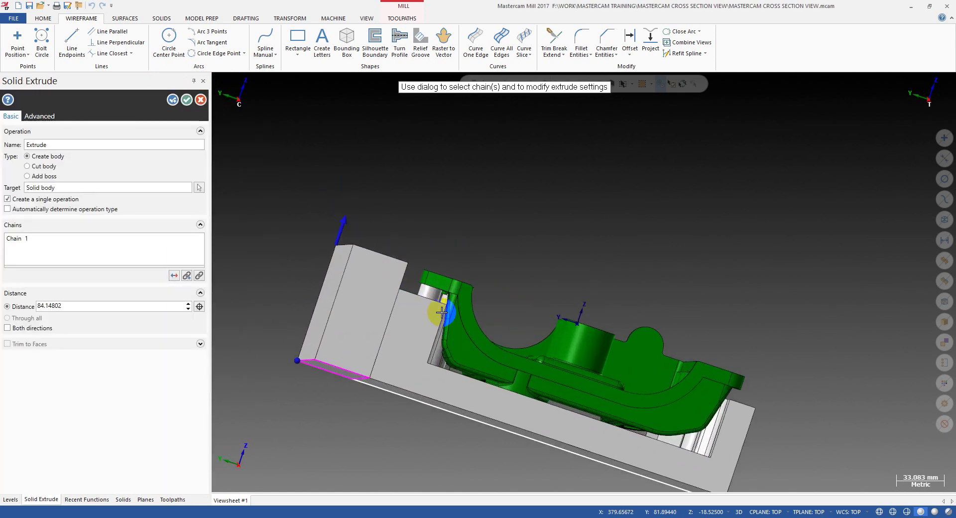
{"action": "key", "text": "alt+2"}
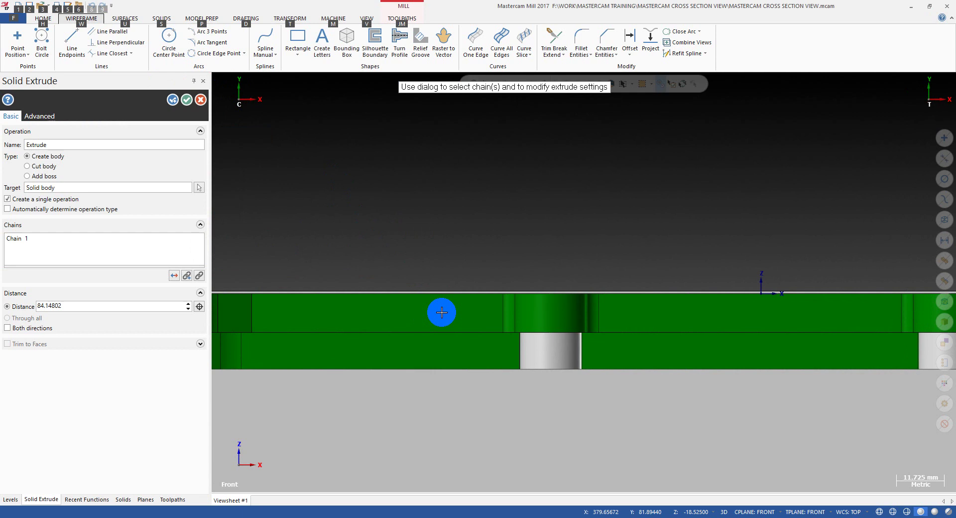
{"action": "key", "text": "alt+6"}
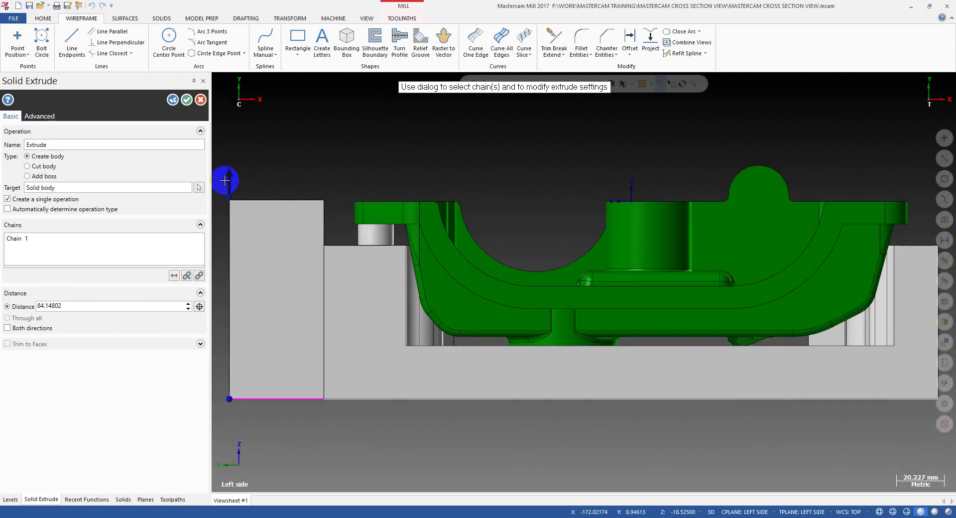
{"action": "left_click_drag", "start_coordinate": [228, 183], "coordinate": [359, 226]}
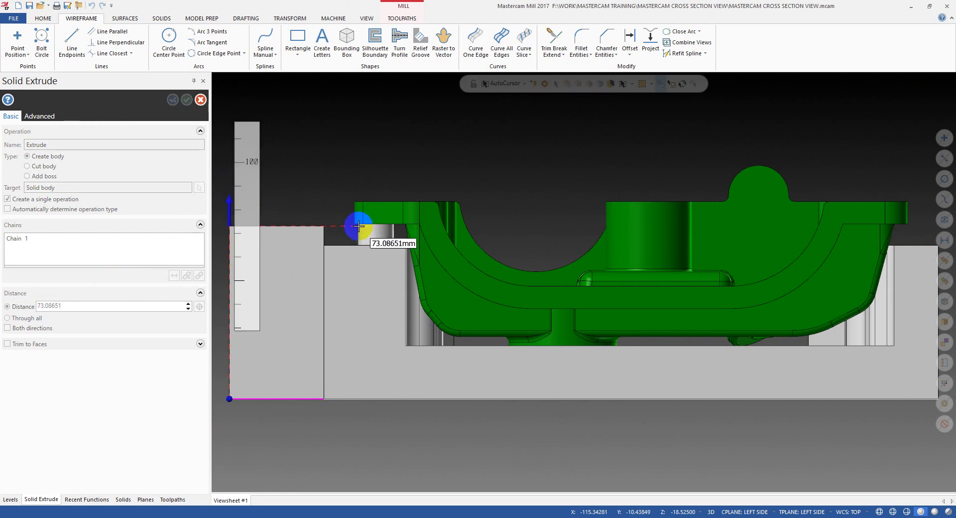
{"action": "left_click_drag", "start_coordinate": [341, 217], "coordinate": [341, 218]}
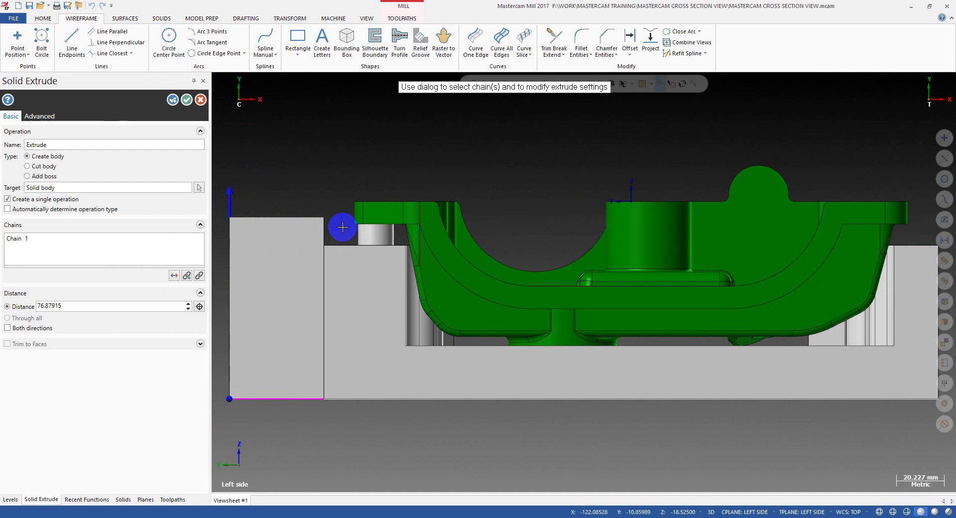
{"action": "left_click", "coordinate": [186, 101]}
Join the new side plate and the fixture block into one solid with a Boolean Add.
{"action": "middle_click_drag", "start_coordinate": [393, 207], "coordinate": [375, 315]}
{"action": "left_click", "coordinate": [212, 33]}
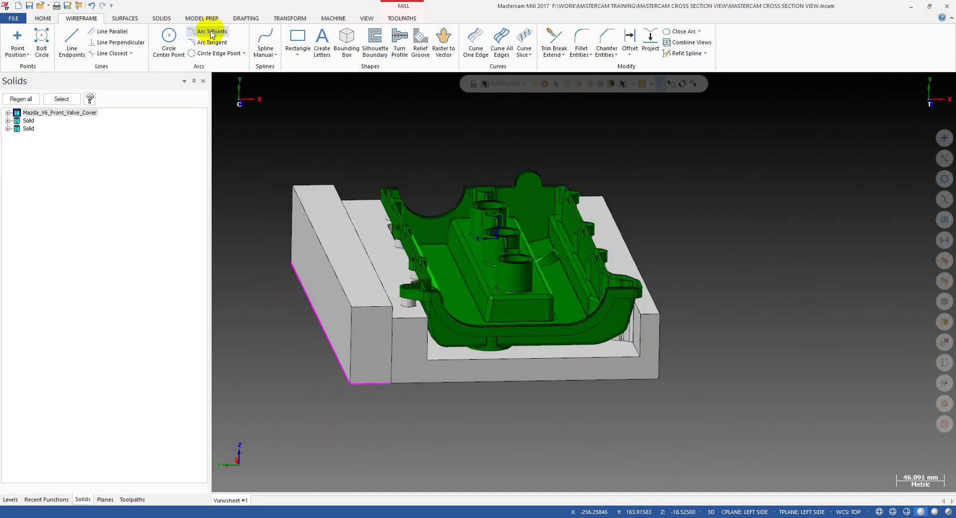
{"action": "left_click", "coordinate": [161, 18]}
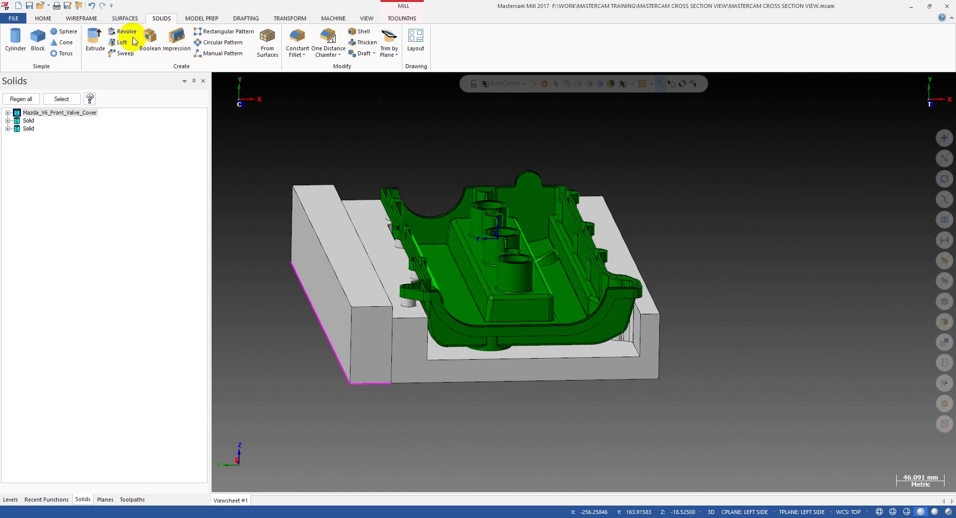
{"action": "left_click", "coordinate": [150, 43]}
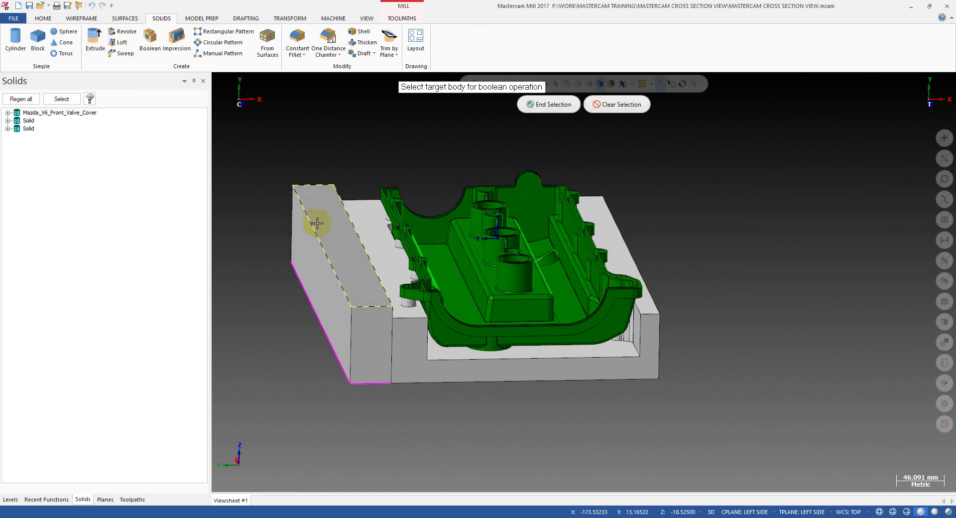
{"action": "left_click", "coordinate": [377, 229]}
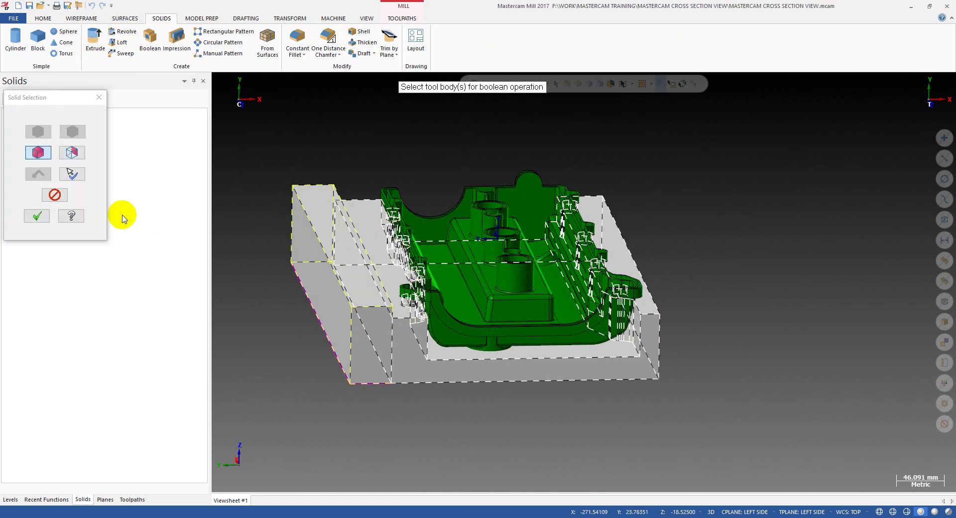
{"action": "left_click", "coordinate": [36, 217]}
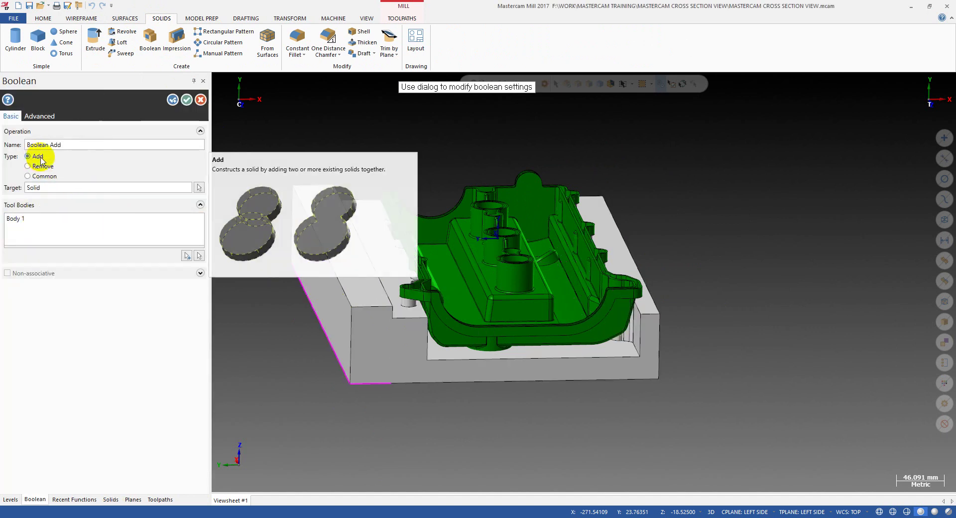
{"action": "left_click", "coordinate": [186, 100]}
Push the side plate's long outer face inward with Push/Pull until it cuts through the fixture block beside the valve cover.
{"action": "scroll", "coordinate": [433, 252], "scroll_direction": "down", "scroll_amount": 2}
{"action": "middle_click_drag", "start_coordinate": [401, 282], "coordinate": [371, 290]}
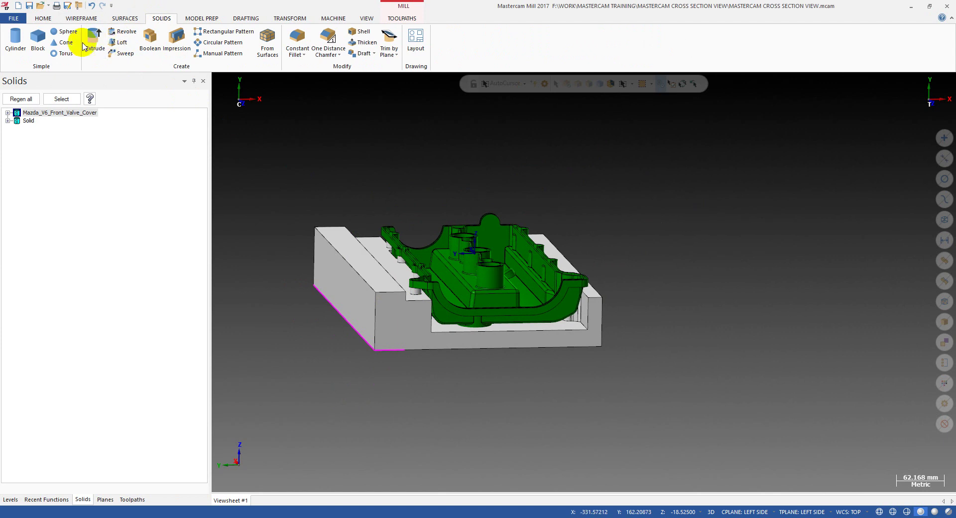
{"action": "left_click", "coordinate": [200, 20]}
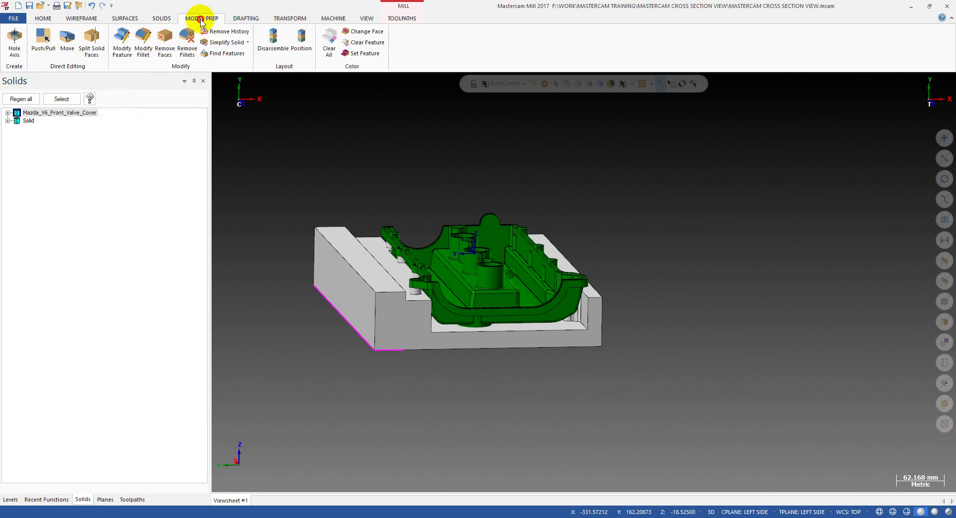
{"action": "left_click", "coordinate": [42, 40]}
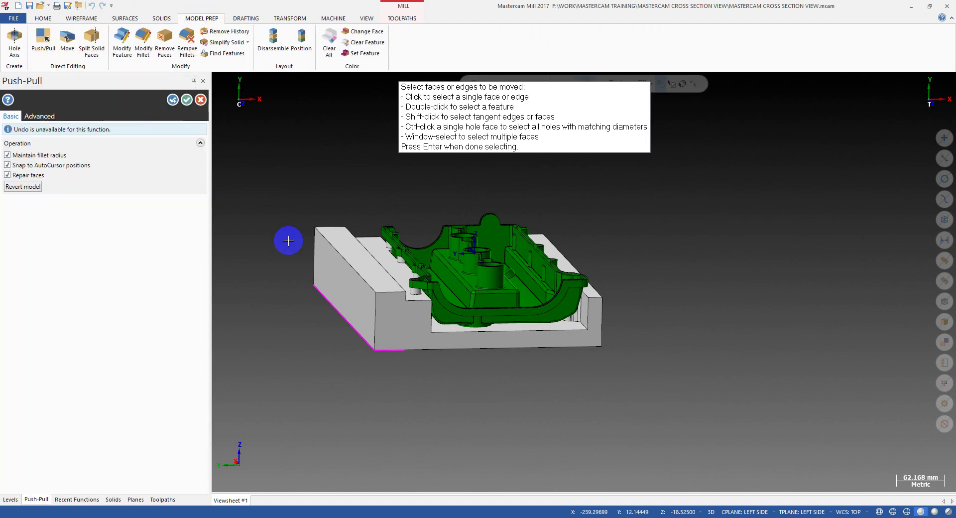
{"action": "left_click", "coordinate": [346, 279]}
{"action": "left_click", "coordinate": [172, 165]}
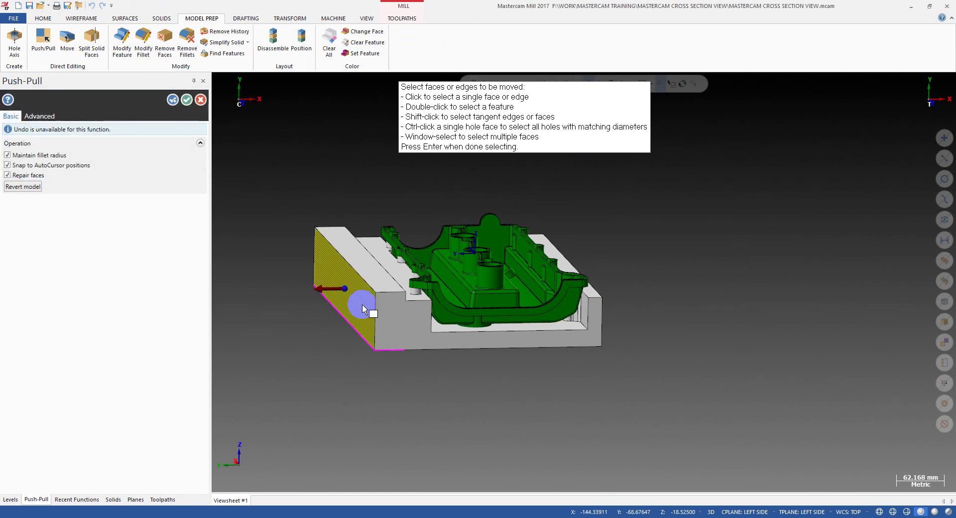
{"action": "left_click", "coordinate": [324, 286]}
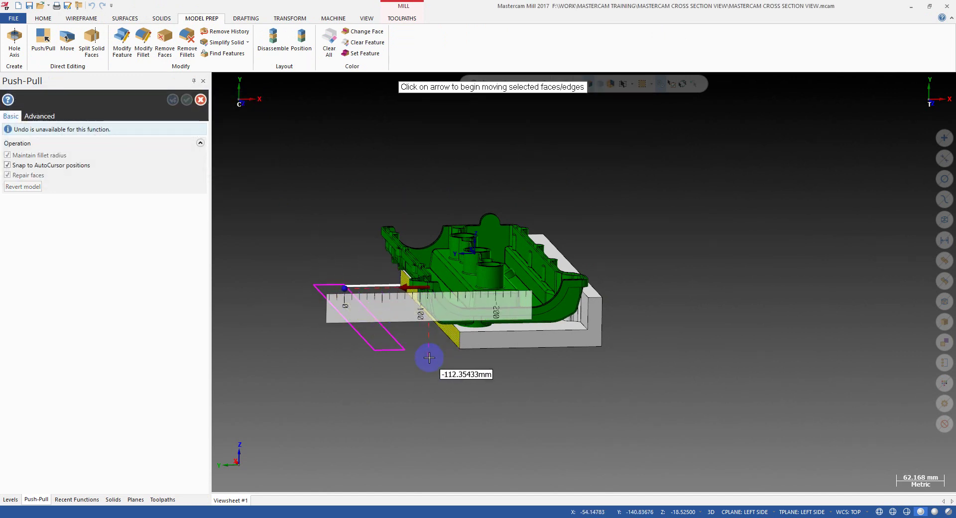
{"action": "scroll", "coordinate": [397, 358], "scroll_direction": "up", "scroll_amount": 1}
{"action": "middle_click_drag", "start_coordinate": [398, 359], "coordinate": [435, 360]}
{"action": "scroll", "coordinate": [436, 360], "scroll_direction": "up", "scroll_amount": 3}
{"action": "left_click", "coordinate": [421, 358]}
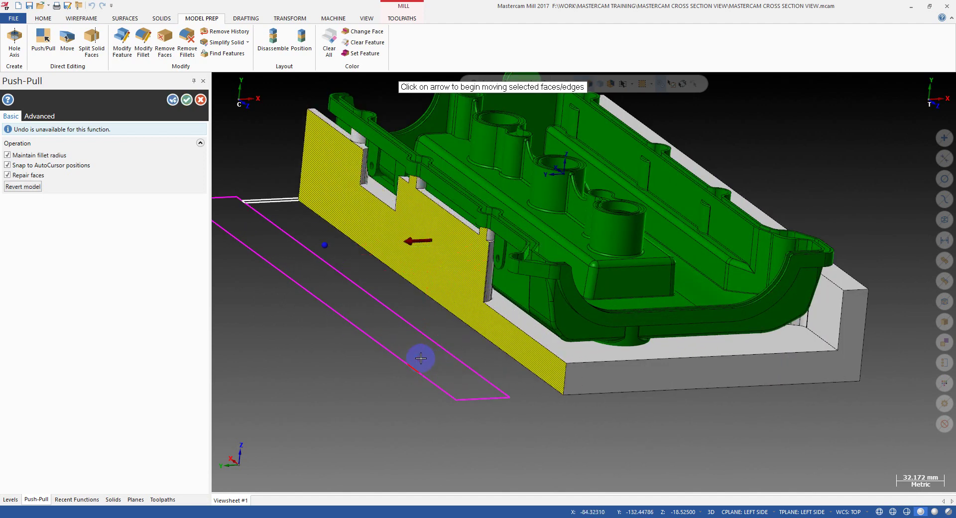
Push the long section face further inward, past the support posts, to the round boss under the cover's end.
{"action": "scroll", "coordinate": [443, 209], "scroll_direction": "up", "scroll_amount": 5}
{"action": "middle_click_drag", "start_coordinate": [443, 209], "coordinate": [493, 236]}
{"action": "scroll", "coordinate": [488, 184], "scroll_direction": "up", "scroll_amount": 3}
{"action": "scroll", "coordinate": [493, 237], "scroll_direction": "down", "scroll_amount": 5}
{"action": "left_click", "coordinate": [350, 234]}
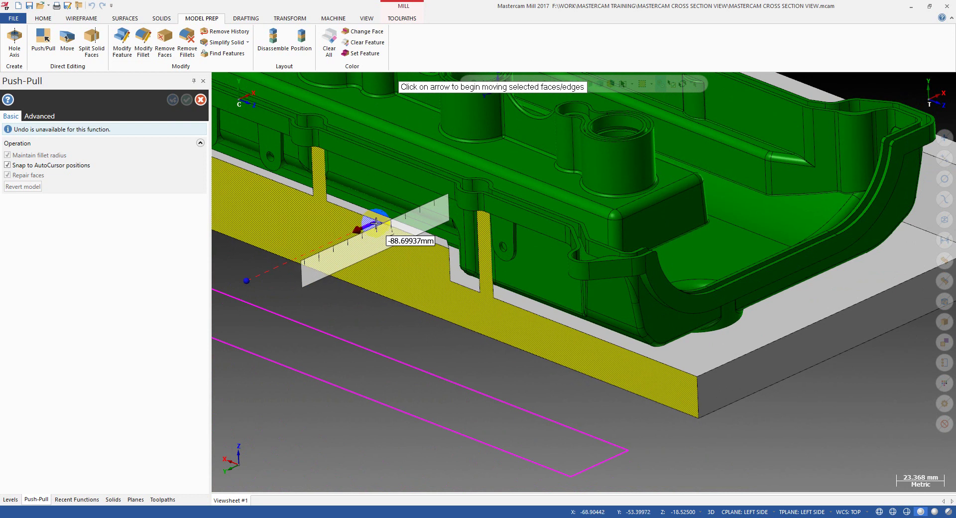
{"action": "middle_click_drag", "start_coordinate": [378, 222], "coordinate": [495, 215]}
{"action": "middle_click_drag", "start_coordinate": [598, 254], "coordinate": [428, 263]}
{"action": "scroll", "coordinate": [428, 259], "scroll_direction": "down", "scroll_amount": 3}
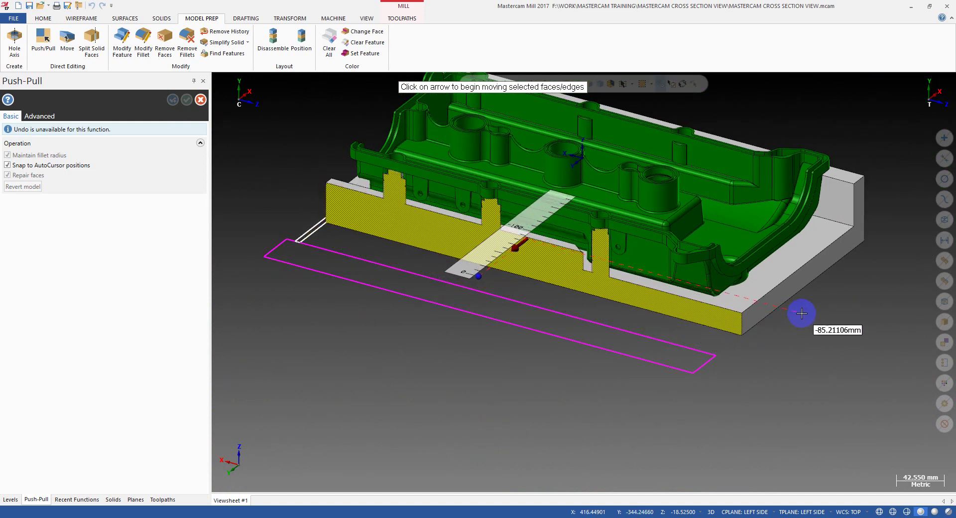
{"action": "left_click", "coordinate": [834, 285]}
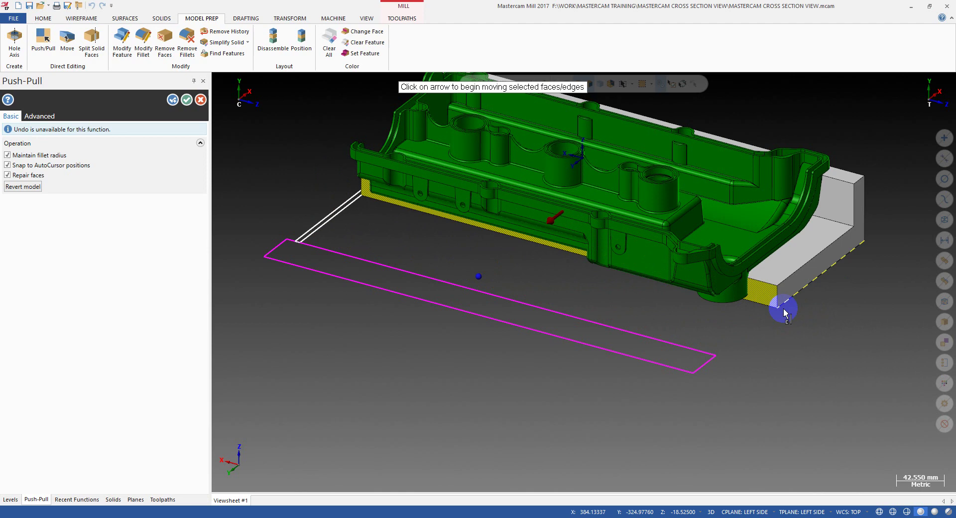
{"action": "scroll", "coordinate": [785, 309], "scroll_direction": "up", "scroll_amount": 3}
{"action": "middle_click_drag", "start_coordinate": [717, 305], "coordinate": [790, 255]}
{"action": "scroll", "coordinate": [811, 194], "scroll_direction": "up", "scroll_amount": 3}
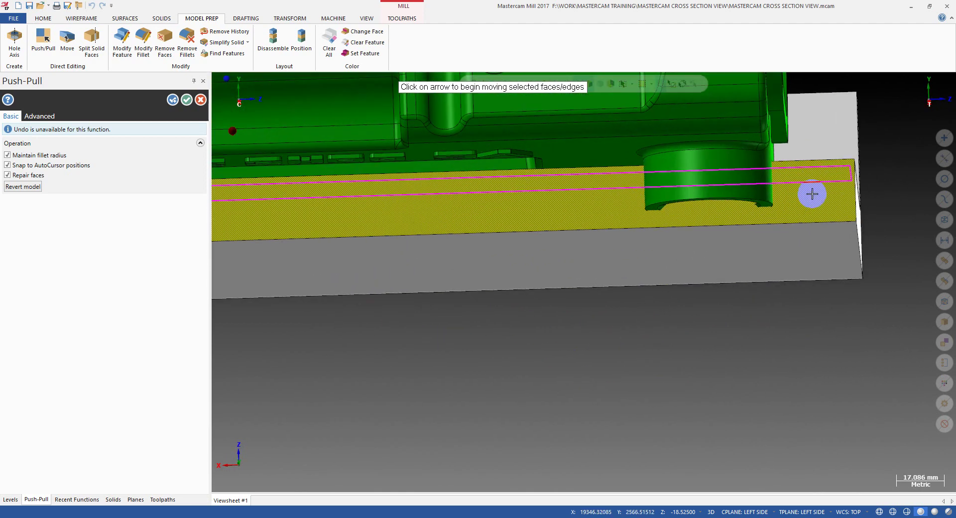
{"action": "middle_click_drag", "start_coordinate": [622, 226], "coordinate": [777, 309]}
{"action": "left_click", "coordinate": [943, 481]}
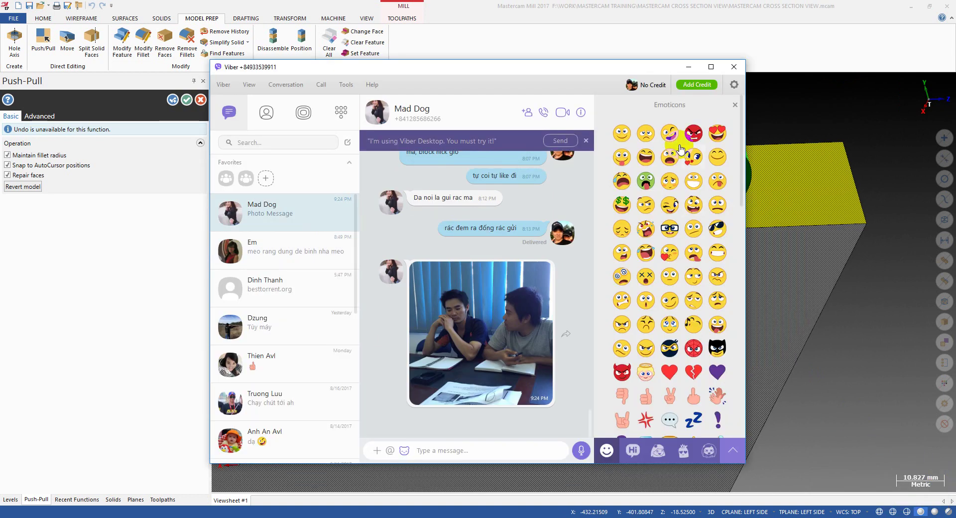
{"action": "left_click", "coordinate": [690, 67]}
Examine from below and from the side how the round boss under the cover's end meets the sectioned fixture block.
{"action": "middle_click_drag", "start_coordinate": [598, 234], "coordinate": [627, 216]}
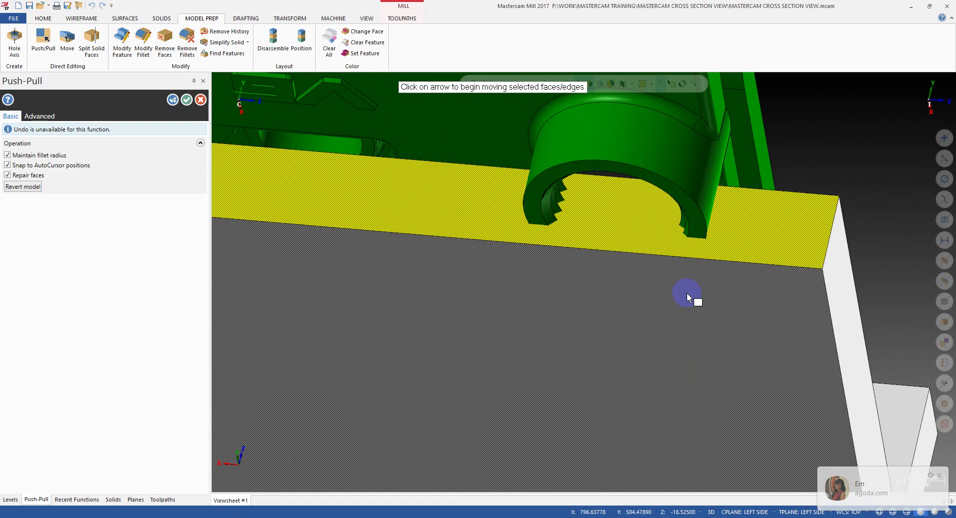
{"action": "middle_click_drag", "start_coordinate": [689, 292], "coordinate": [650, 199]}
{"action": "scroll", "coordinate": [631, 208], "scroll_direction": "up", "scroll_amount": 3}
{"action": "middle_click_drag", "start_coordinate": [578, 238], "coordinate": [644, 222]}
{"action": "scroll", "coordinate": [518, 259], "scroll_direction": "down", "scroll_amount": 5}
{"action": "middle_click_drag", "start_coordinate": [519, 271], "coordinate": [518, 292]}
{"action": "scroll", "coordinate": [519, 273], "scroll_direction": "down", "scroll_amount": 1}
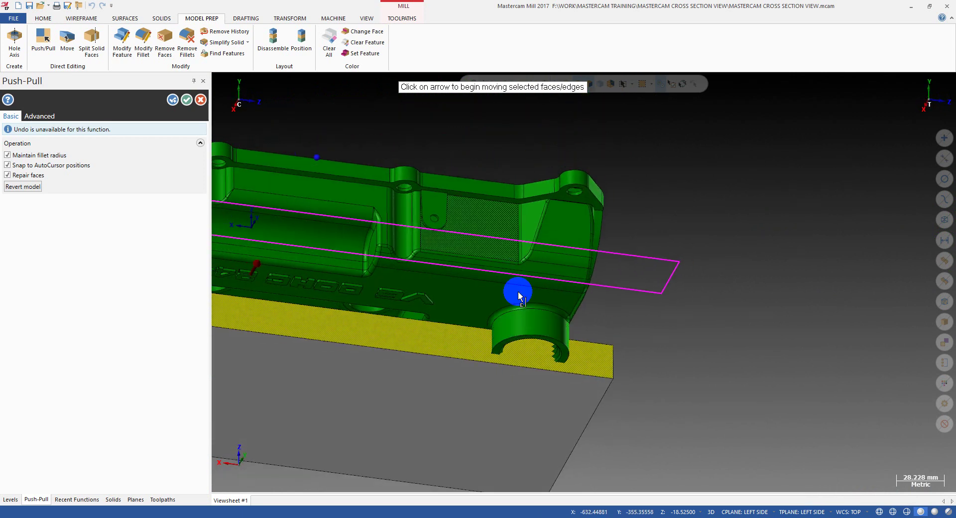
{"action": "scroll", "coordinate": [558, 348], "scroll_direction": "up", "scroll_amount": 4}
{"action": "middle_click_drag", "start_coordinate": [589, 368], "coordinate": [558, 227]}
{"action": "scroll", "coordinate": [557, 226], "scroll_direction": "down", "scroll_amount": 3}
{"action": "mouse_move", "coordinate": [578, 271]}
{"action": "middle_mouse_down"}
{"action": "mouse_move", "coordinate": [604, 252]}
{"action": "mouse_move", "coordinate": [587, 269]}
{"action": "middle_mouse_up"}
{"action": "scroll", "coordinate": [554, 273], "scroll_direction": "down", "scroll_amount": 3}
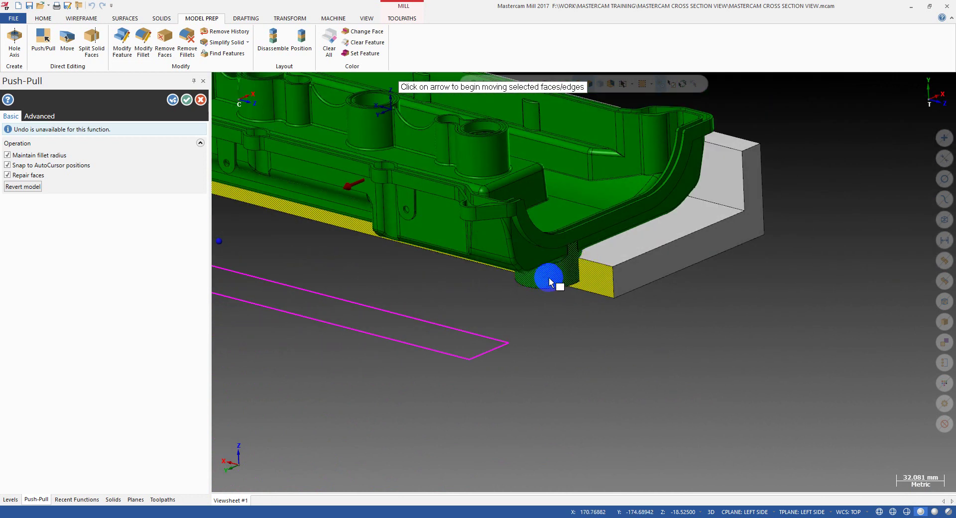
{"action": "scroll", "coordinate": [550, 278], "scroll_direction": "down", "scroll_amount": 2}
{"action": "scroll", "coordinate": [568, 269], "scroll_direction": "up", "scroll_amount": 4}
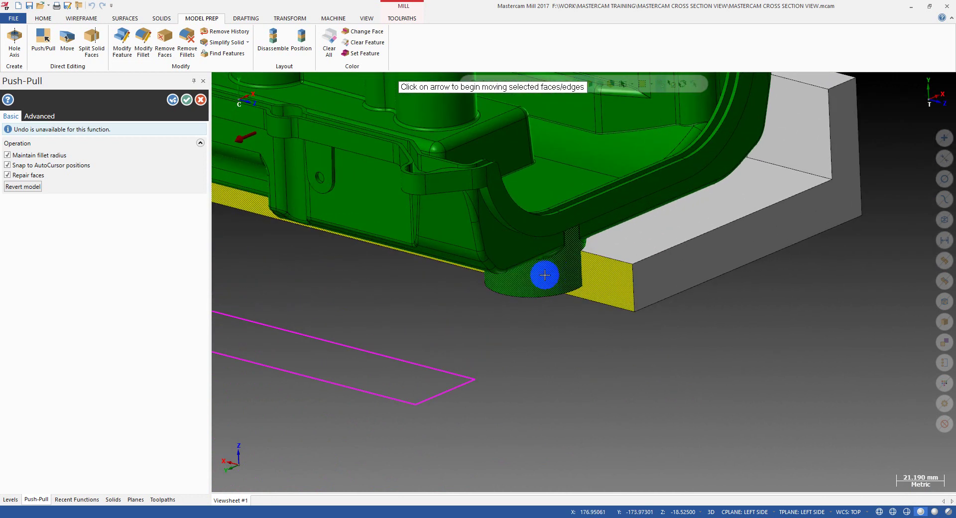
{"action": "scroll", "coordinate": [550, 280], "scroll_direction": "down", "scroll_amount": 2}
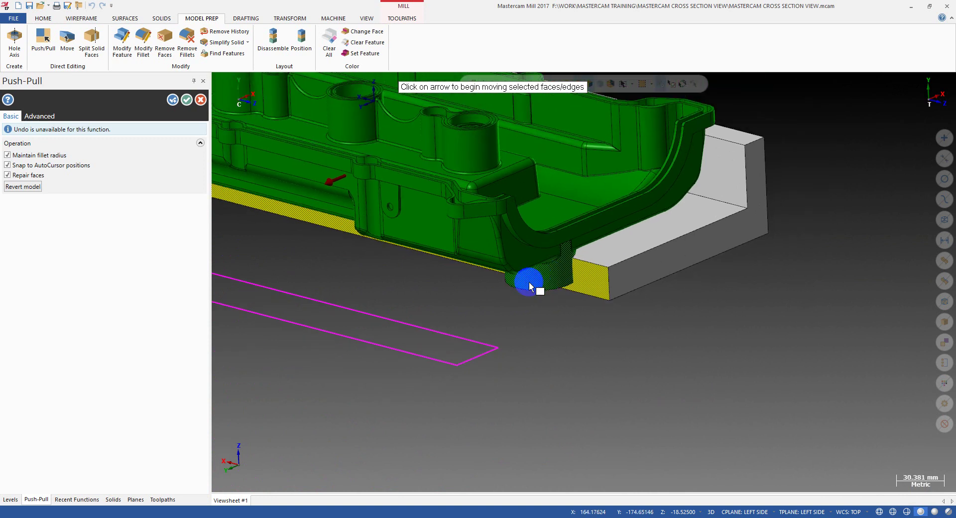
{"action": "scroll", "coordinate": [548, 278], "scroll_direction": "down", "scroll_amount": 2}
{"action": "scroll", "coordinate": [546, 277], "scroll_direction": "up", "scroll_amount": 2}
{"action": "scroll", "coordinate": [544, 280], "scroll_direction": "down", "scroll_amount": 3}
Push the section face across the fixture to about 256 mm inward, near the cover's opposite long side.
{"action": "middle_click_drag", "start_coordinate": [541, 282], "coordinate": [438, 322]}
{"action": "left_click", "coordinate": [411, 244]}
{"action": "left_click", "coordinate": [441, 236]}
{"action": "scroll", "coordinate": [438, 322], "scroll_direction": "down", "scroll_amount": 1}
{"action": "left_click", "coordinate": [324, 292]}
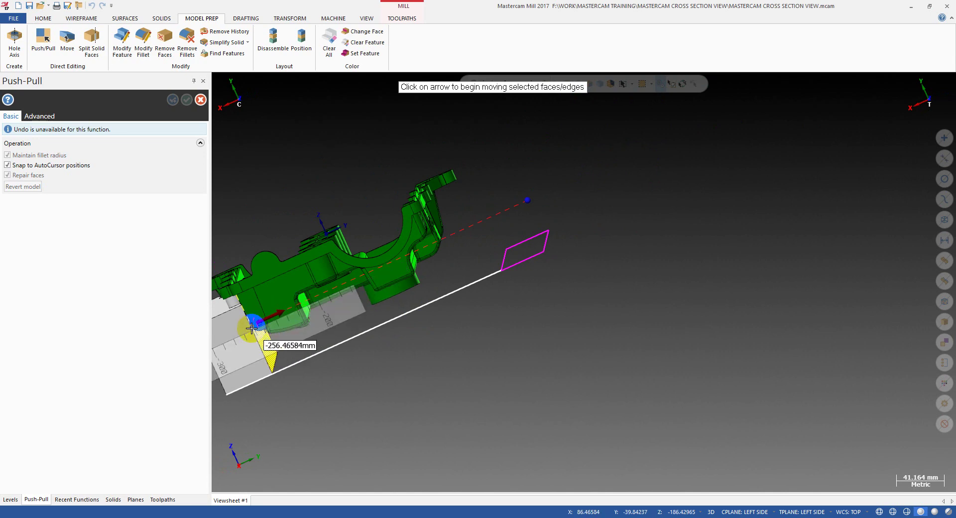
{"action": "left_click", "coordinate": [257, 329]}
Examine the clearance between the sectioned block and the cover's corner wall and small tab with the hole.
{"action": "middle_click_drag", "start_coordinate": [270, 332], "coordinate": [378, 334]}
{"action": "scroll", "coordinate": [273, 327], "scroll_direction": "up", "scroll_amount": 3}
{"action": "scroll", "coordinate": [279, 328], "scroll_direction": "up", "scroll_amount": 3}
{"action": "mouse_move", "coordinate": [321, 324]}
{"action": "middle_mouse_down"}
{"action": "mouse_move", "coordinate": [273, 312]}
{"action": "mouse_move", "coordinate": [363, 354]}
{"action": "mouse_move", "coordinate": [300, 347]}
{"action": "mouse_move", "coordinate": [316, 314]}
{"action": "middle_mouse_up"}
{"action": "scroll", "coordinate": [363, 354], "scroll_direction": "up", "scroll_amount": 2}
{"action": "scroll", "coordinate": [315, 314], "scroll_direction": "up", "scroll_amount": 4}
{"action": "middle_click_drag", "start_coordinate": [277, 290], "coordinate": [252, 265]}
{"action": "middle_click_drag", "start_coordinate": [433, 315], "coordinate": [357, 253]}
{"action": "scroll", "coordinate": [459, 357], "scroll_direction": "down", "scroll_amount": 2}
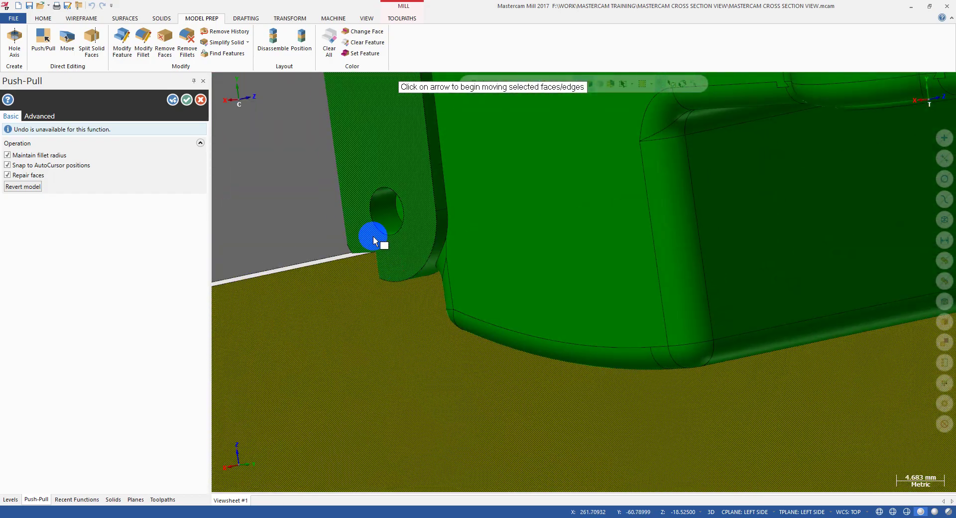
{"action": "scroll", "coordinate": [369, 304], "scroll_direction": "down", "scroll_amount": 6}
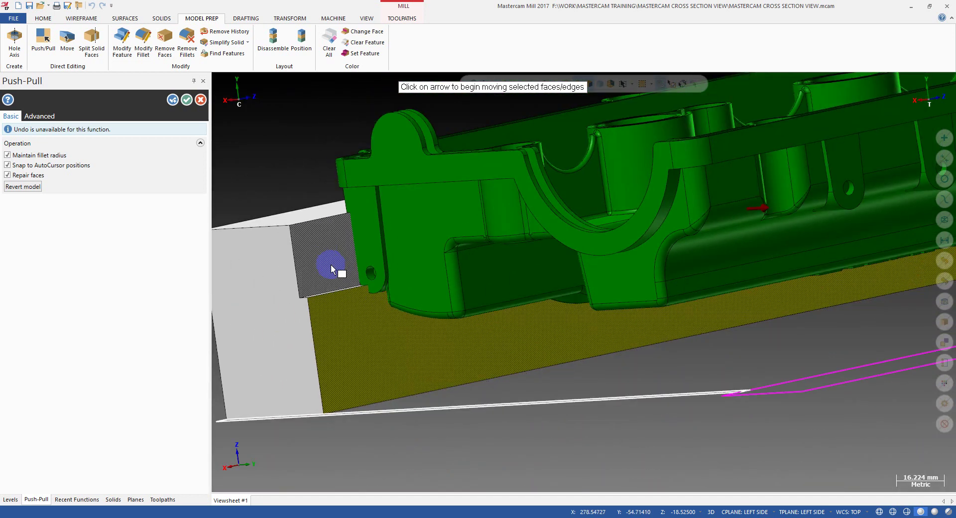
{"action": "scroll", "coordinate": [379, 269], "scroll_direction": "down", "scroll_amount": 4}
{"action": "middle_click_drag", "start_coordinate": [393, 294], "coordinate": [409, 324]}
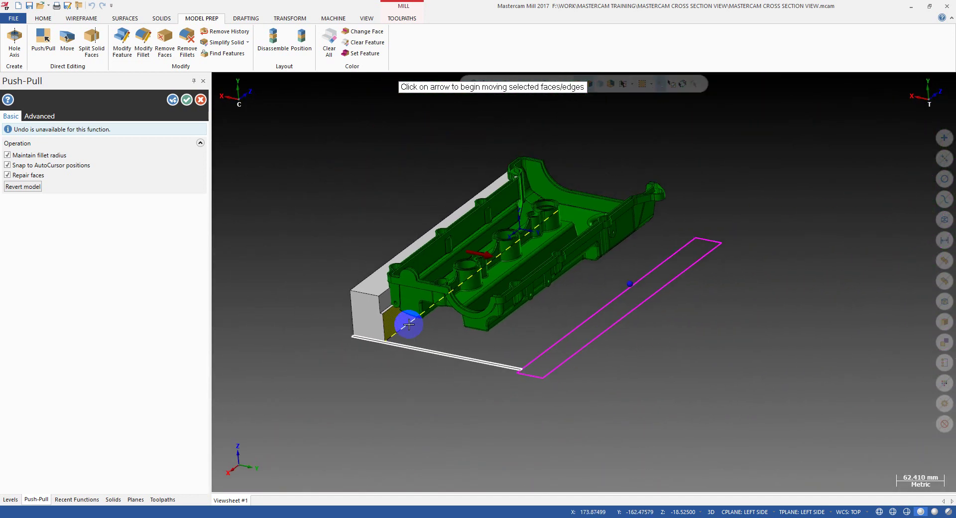
Pull the section face back outward until it cuts through the support post near the cover's outer long side.
{"action": "left_click", "coordinate": [468, 254]}
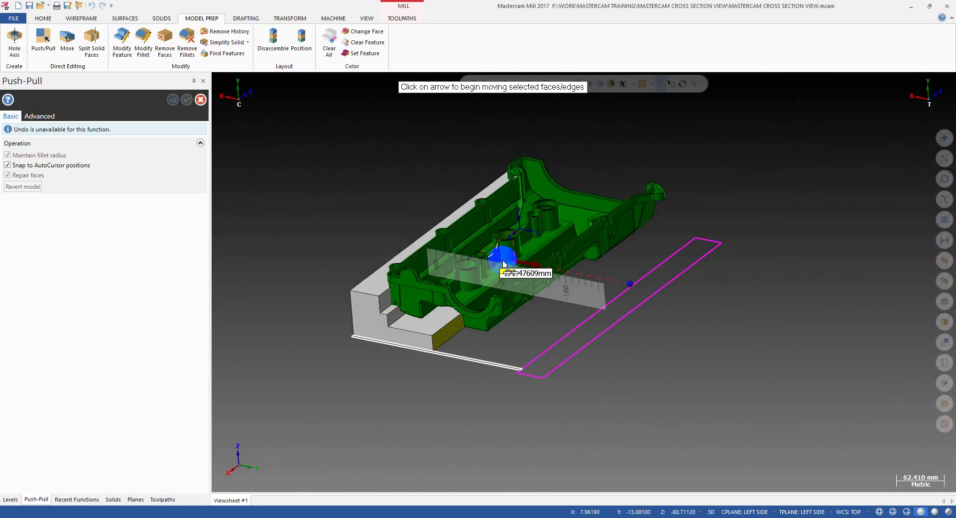
{"action": "left_click_drag", "start_coordinate": [530, 262], "coordinate": [563, 167]}
{"action": "middle_click_drag", "start_coordinate": [599, 219], "coordinate": [548, 228]}
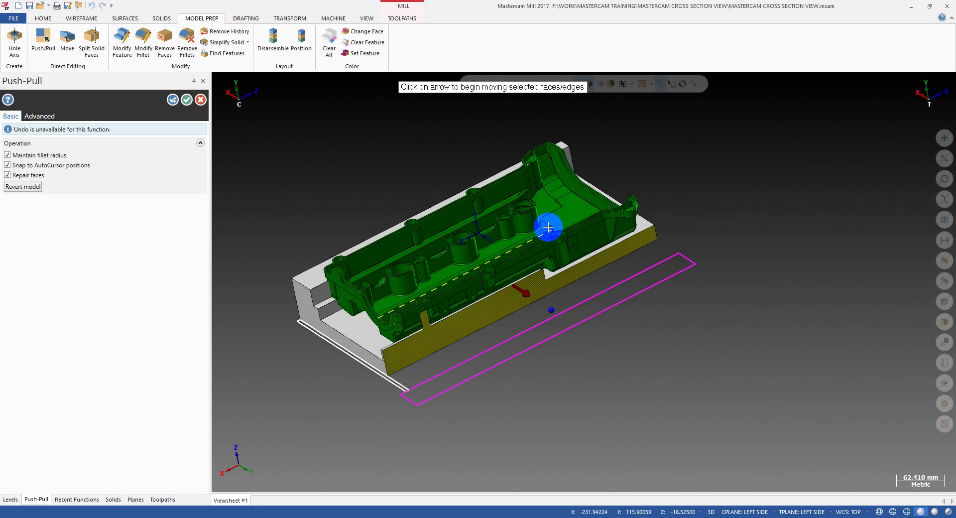
{"action": "mouse_move", "coordinate": [445, 273]}
{"action": "middle_mouse_down"}
{"action": "mouse_move", "coordinate": [544, 266]}
{"action": "mouse_move", "coordinate": [495, 253]}
{"action": "mouse_move", "coordinate": [454, 265]}
{"action": "middle_mouse_up"}
{"action": "middle_click_drag", "start_coordinate": [500, 288], "coordinate": [395, 269]}
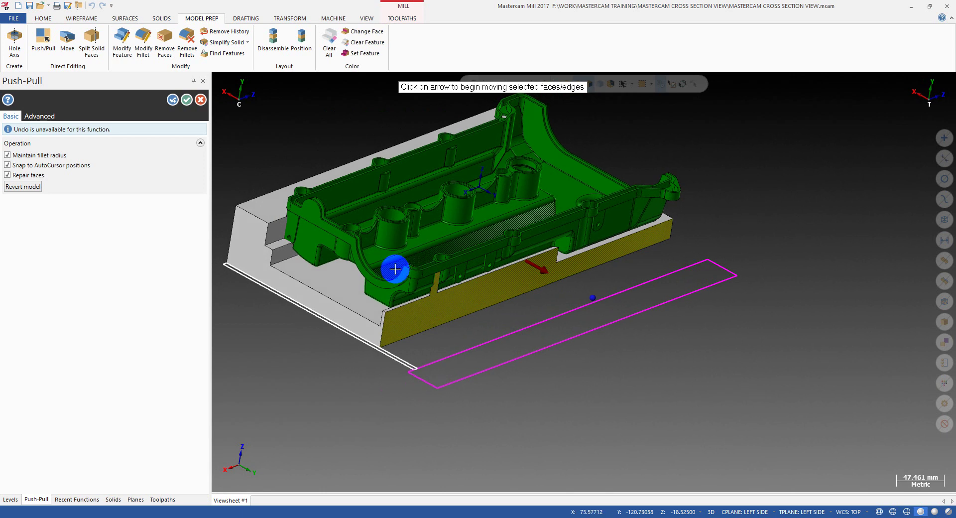
{"action": "scroll", "coordinate": [420, 283], "scroll_direction": "down", "scroll_amount": 2}
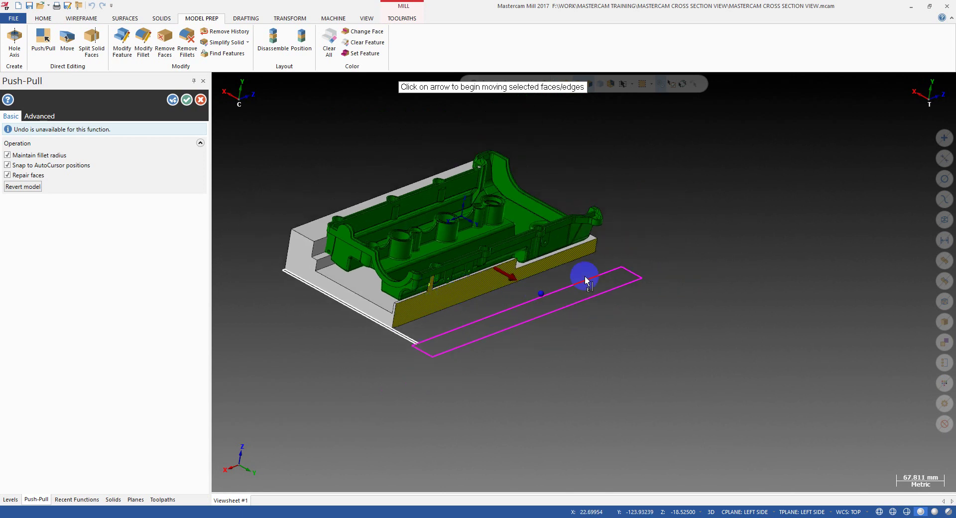
{"action": "middle_click_drag", "start_coordinate": [536, 266], "coordinate": [573, 159]}
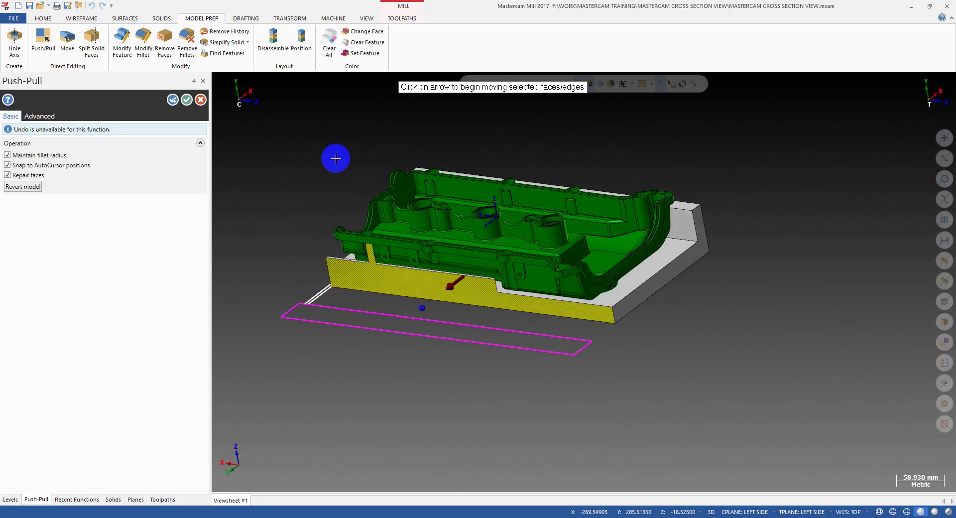
{"action": "middle_click_drag", "start_coordinate": [336, 158], "coordinate": [407, 289]}
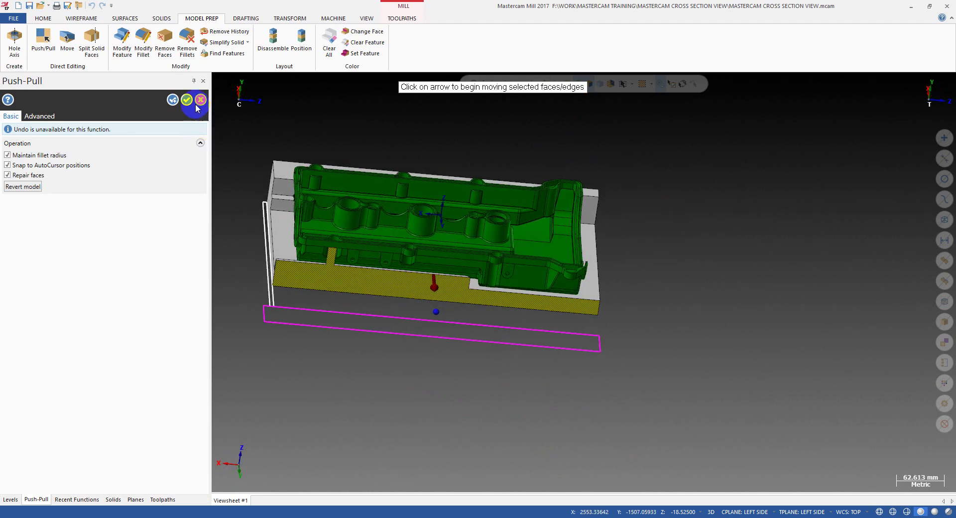